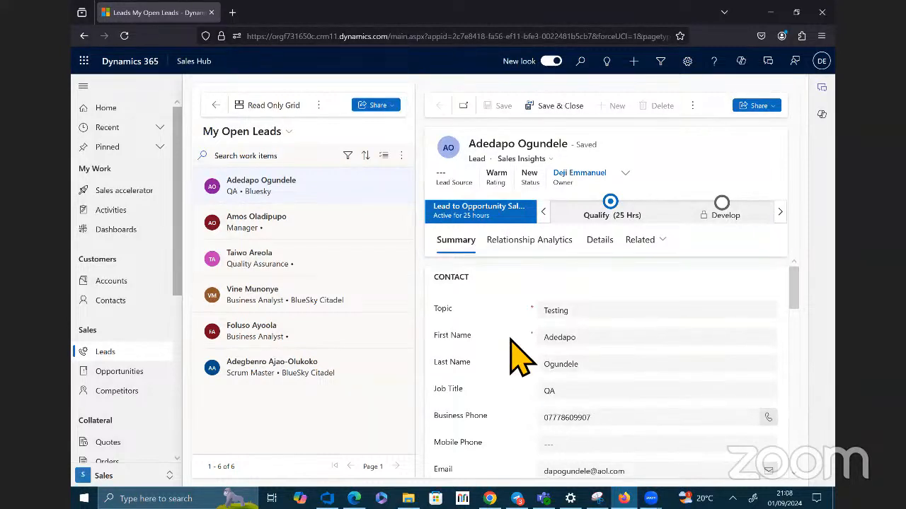
Step: Open the list of active service cases
scroll(516, 354, "down", 5)
scroll(131, 425, "down", 4)
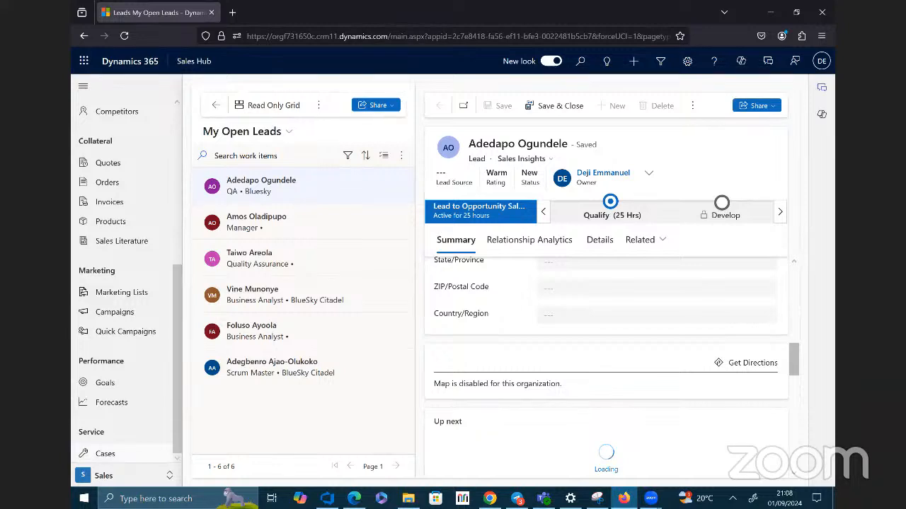
left_click(106, 453)
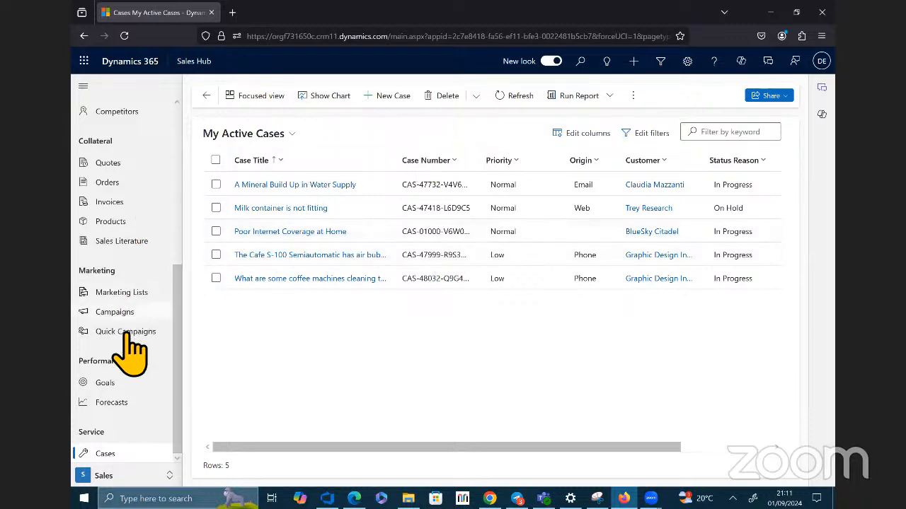
Step: Start a new marketing list and name it Customer Satisfaction
left_click(123, 293)
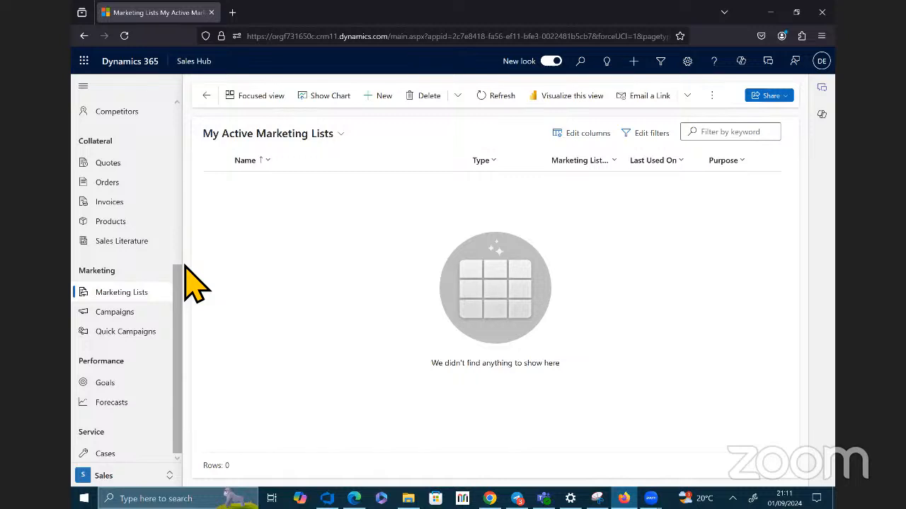
left_click(388, 96)
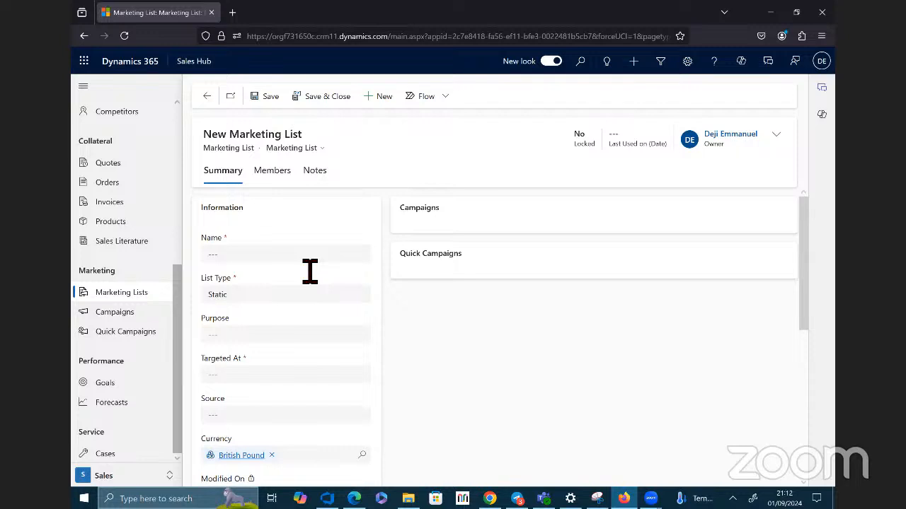
left_click(281, 256)
type("customer Satisfaction")
left_click(212, 254)
key("BackSpace")
type("C")
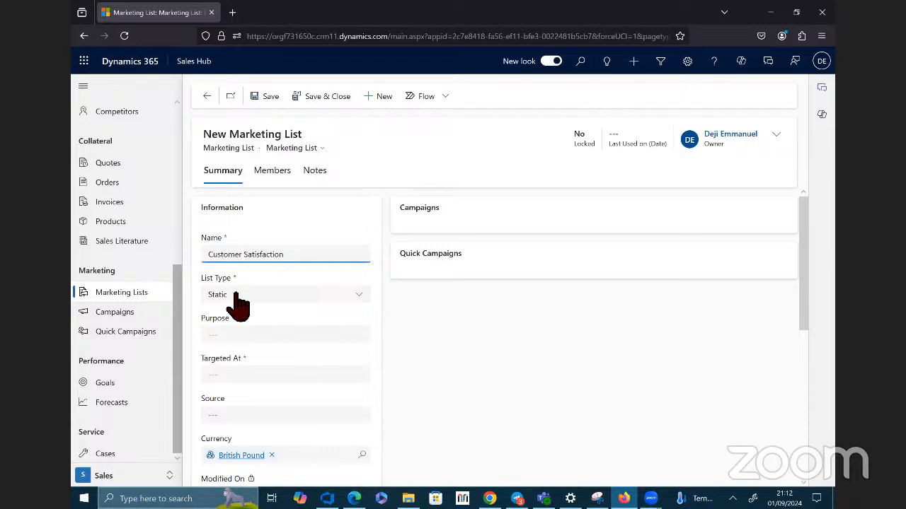
Step: Set the marketing list's type to Static and its target to Lead
left_click(356, 297)
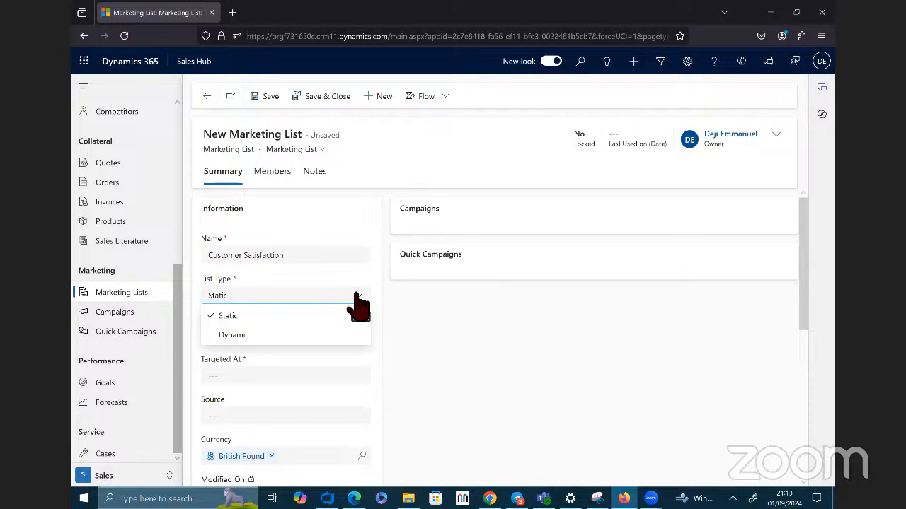
left_click(227, 317)
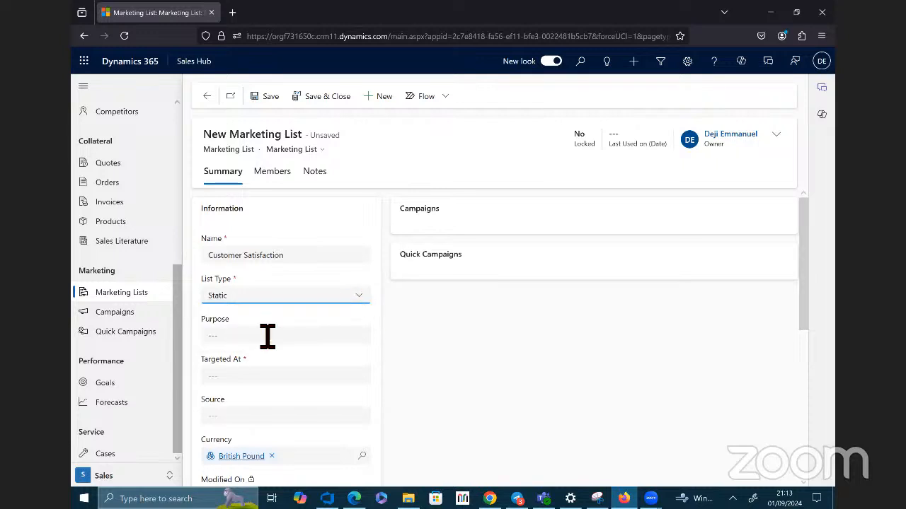
left_click(314, 342)
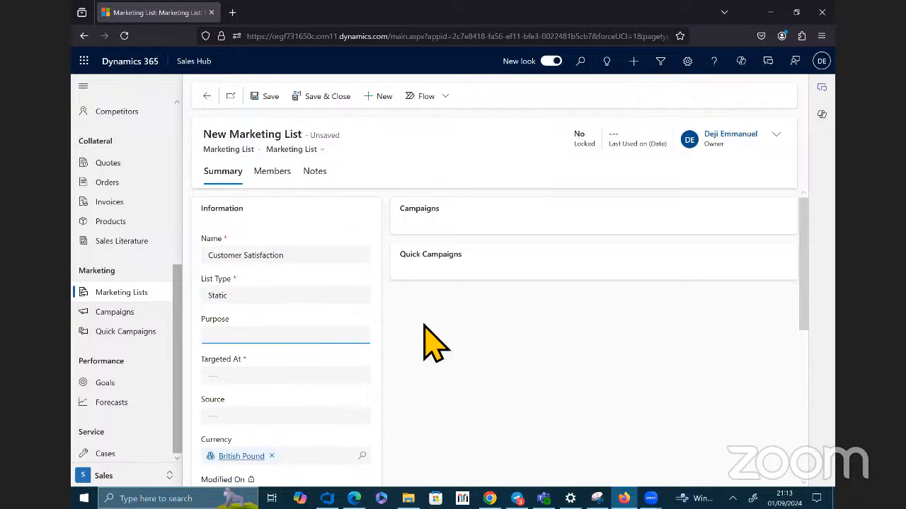
left_click(367, 376)
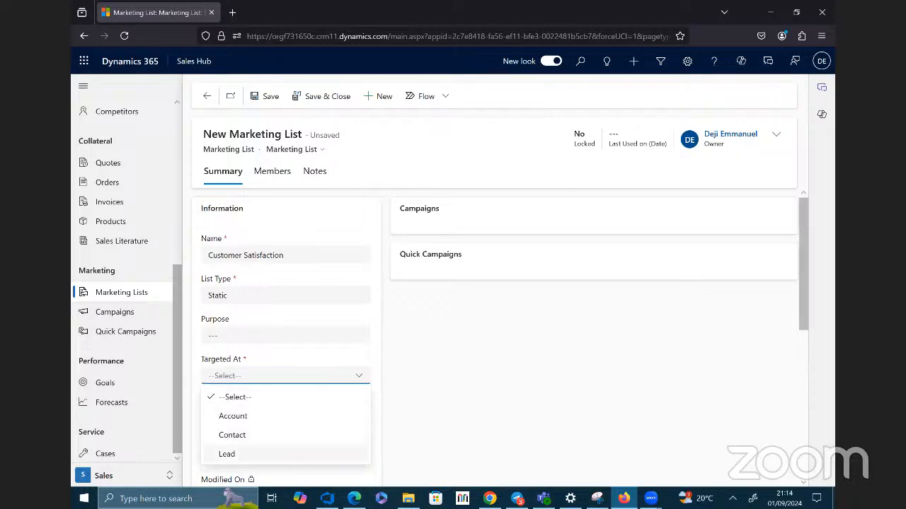
left_click(227, 454)
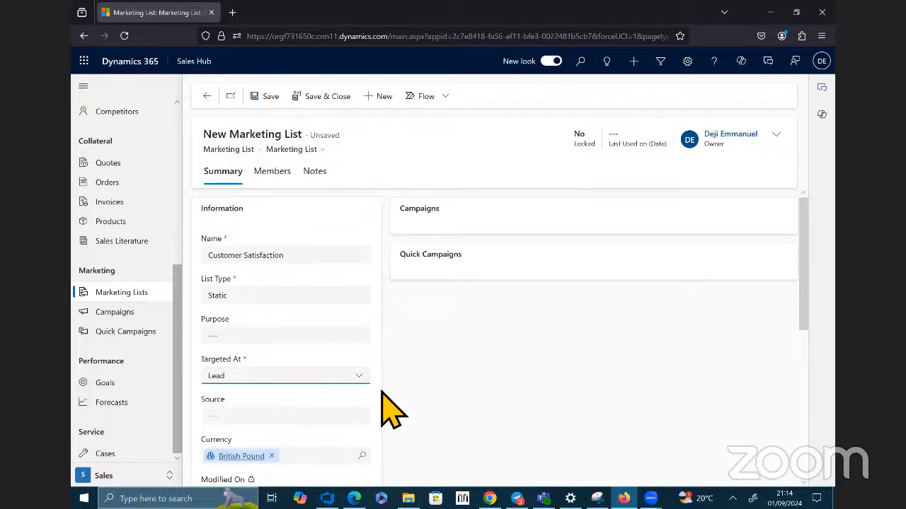
Step: Save the Customer Satisfaction marketing list
scroll(346, 429, "down", 4)
scroll(339, 428, "up", 3)
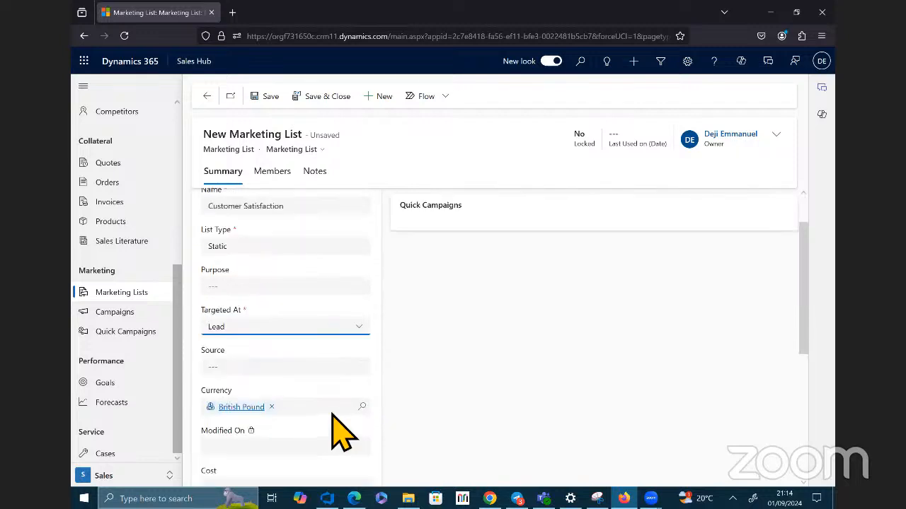
scroll(340, 396, "down", 2)
scroll(341, 390, "down", 2)
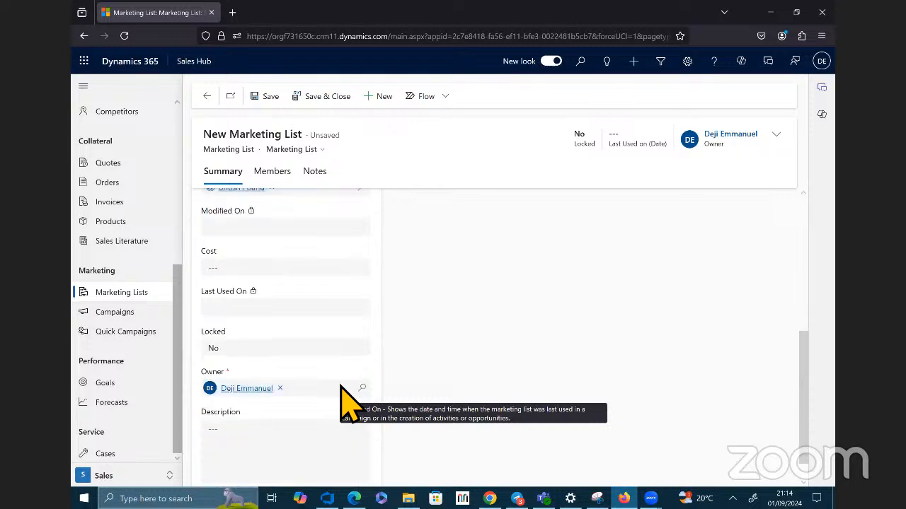
scroll(340, 391, "down", 1)
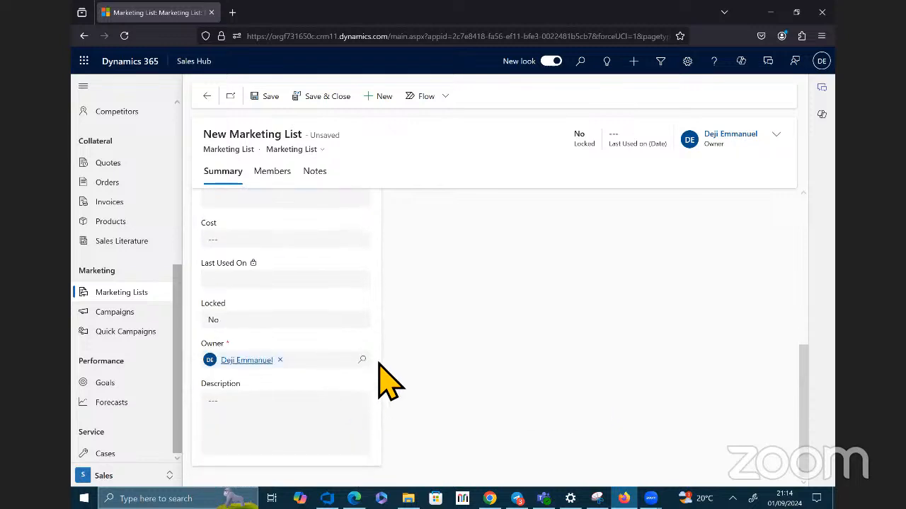
scroll(492, 263, "up", 5)
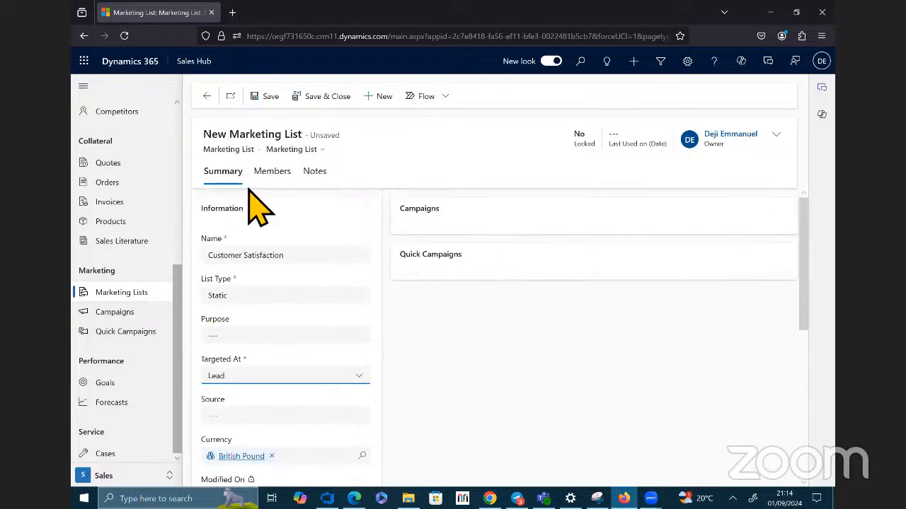
left_click(267, 105)
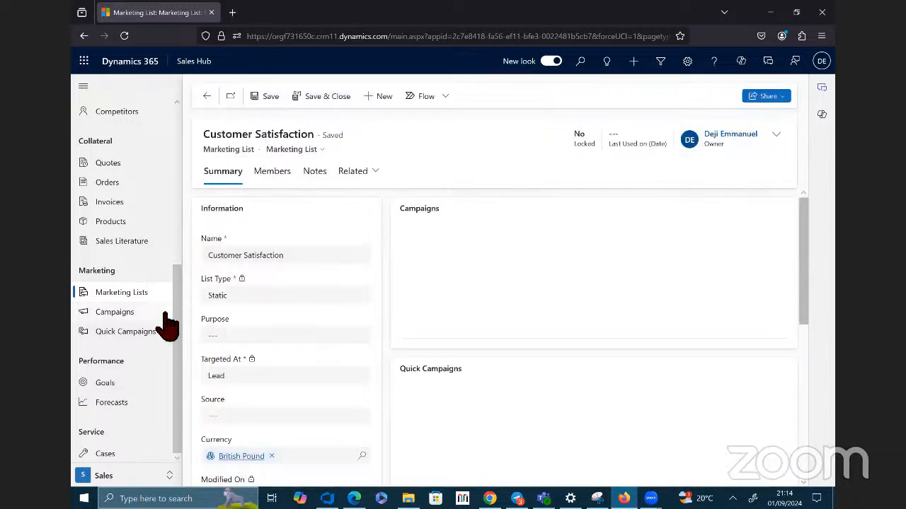
Step: Start creating a new lead record as a member of the marketing list, with the topic Sales
left_click(278, 174)
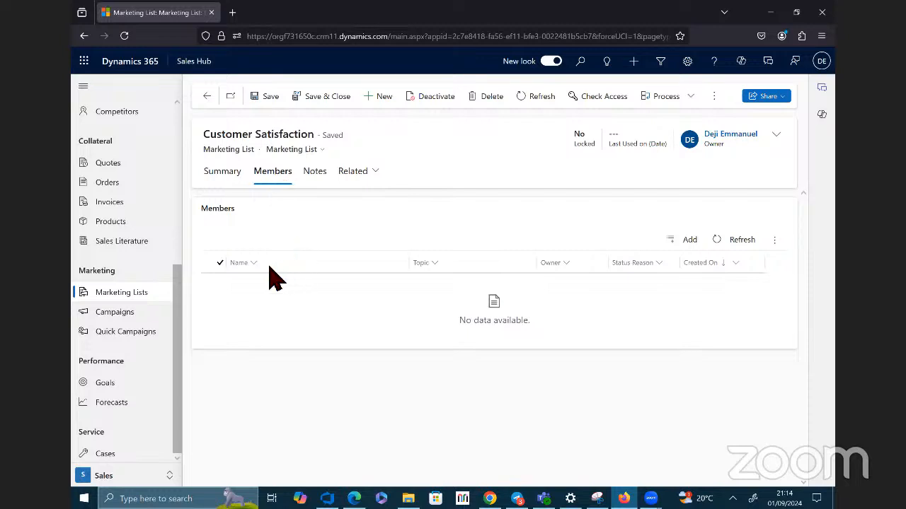
left_click(692, 240)
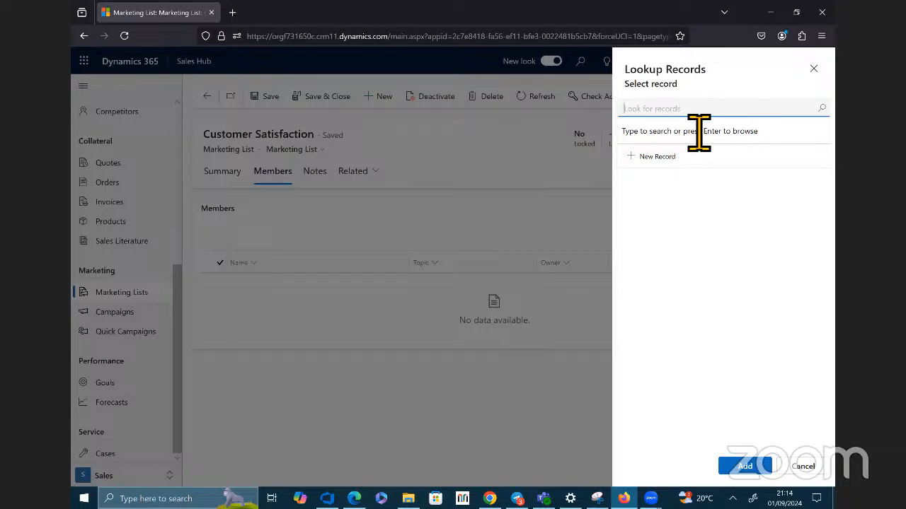
left_click(662, 158)
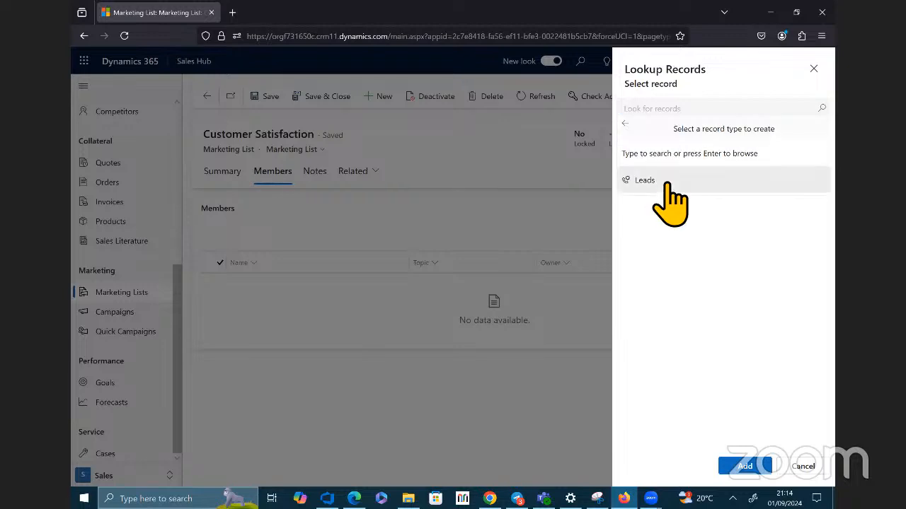
left_click(659, 185)
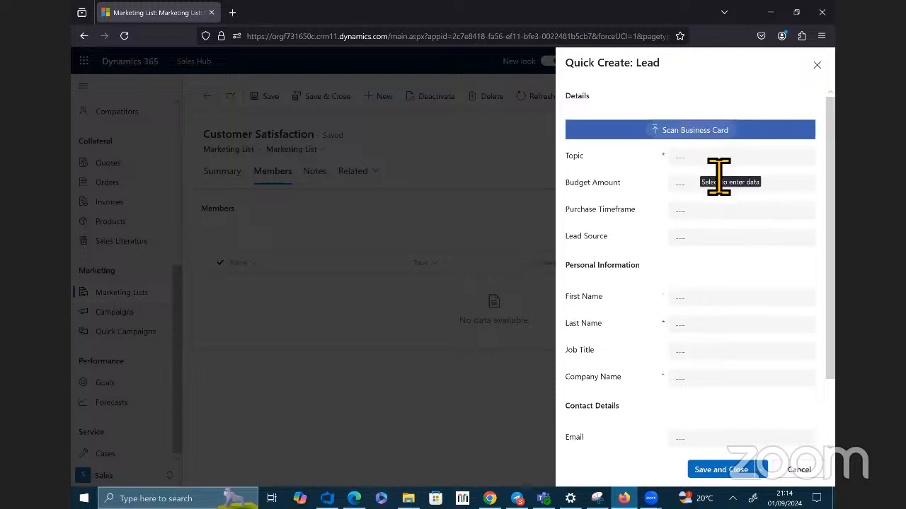
left_click(718, 173)
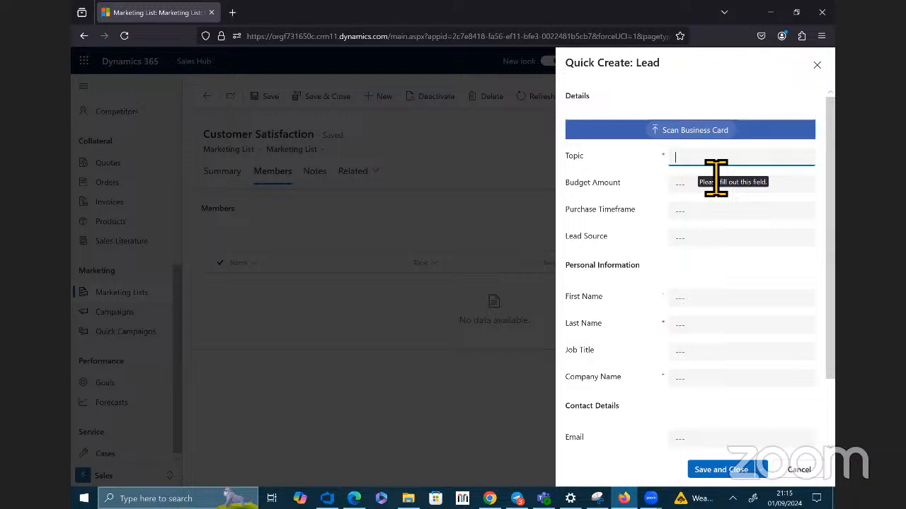
type("Sales")
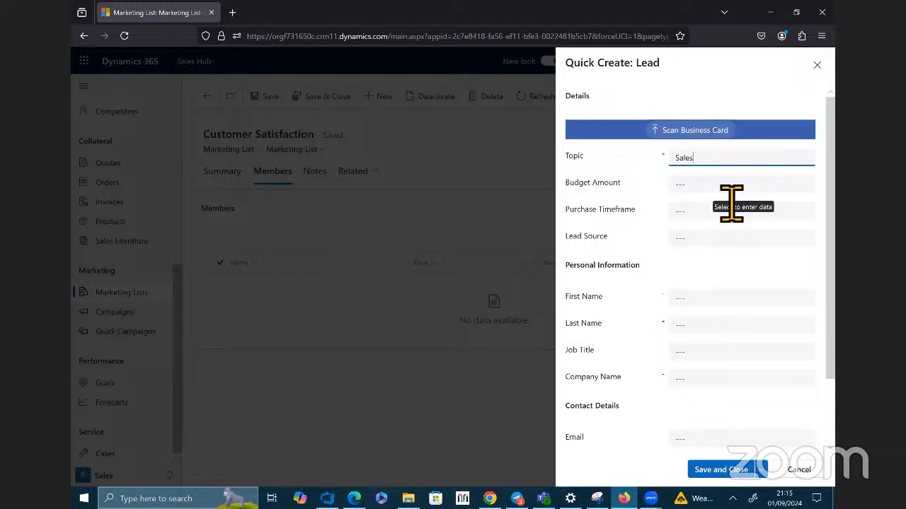
Step: Enter the lead's first and last name, leave the company name blank, and save the new lead
scroll(729, 256, "down", 2)
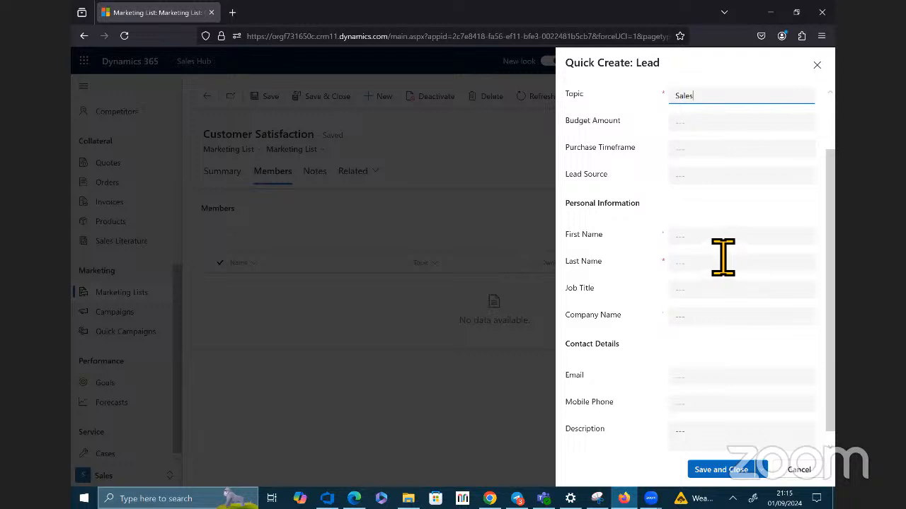
left_click(723, 241)
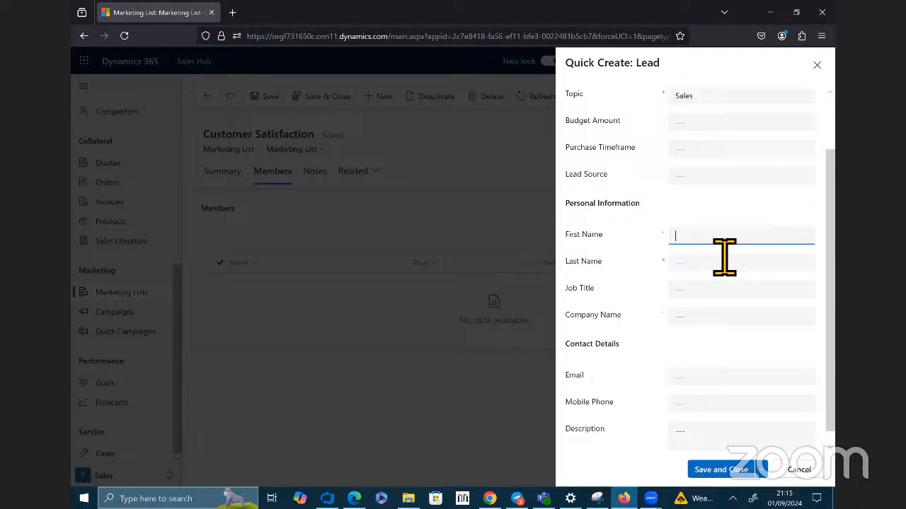
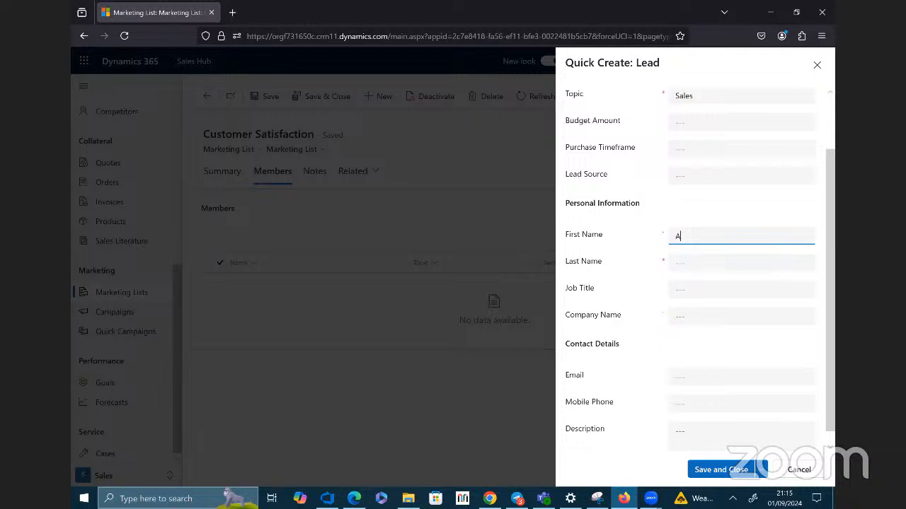
key("Tab")
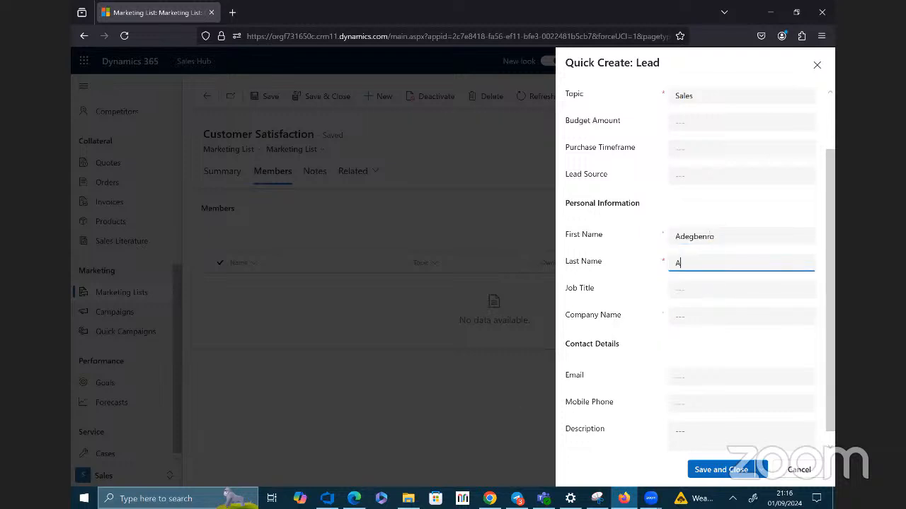
scroll(707, 333, "down", 1)
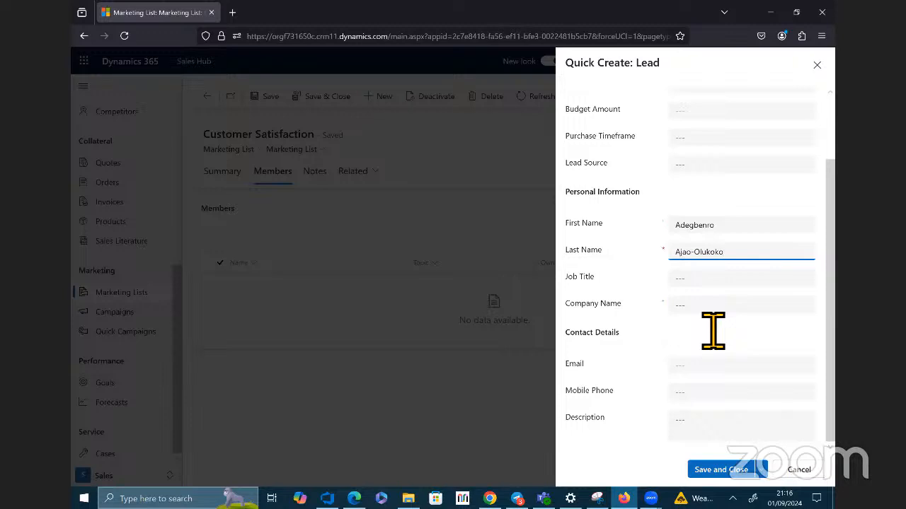
left_click(712, 315)
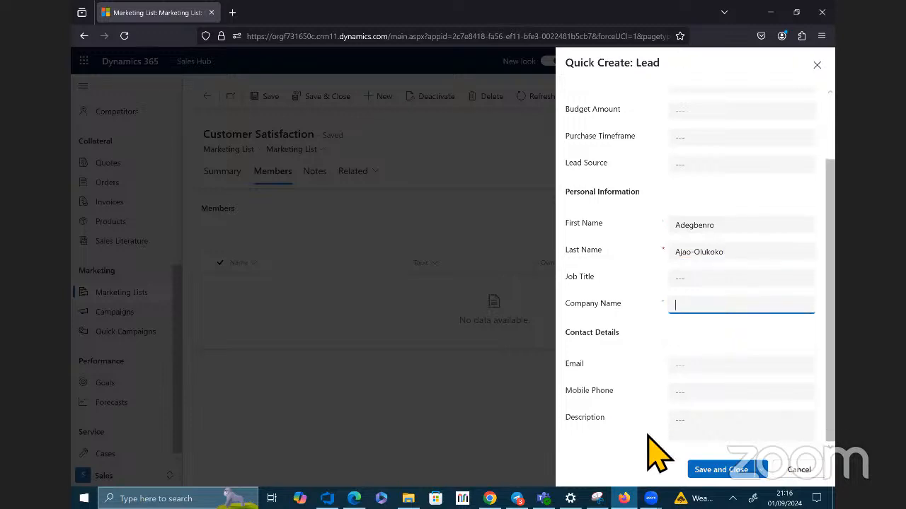
left_click(721, 470)
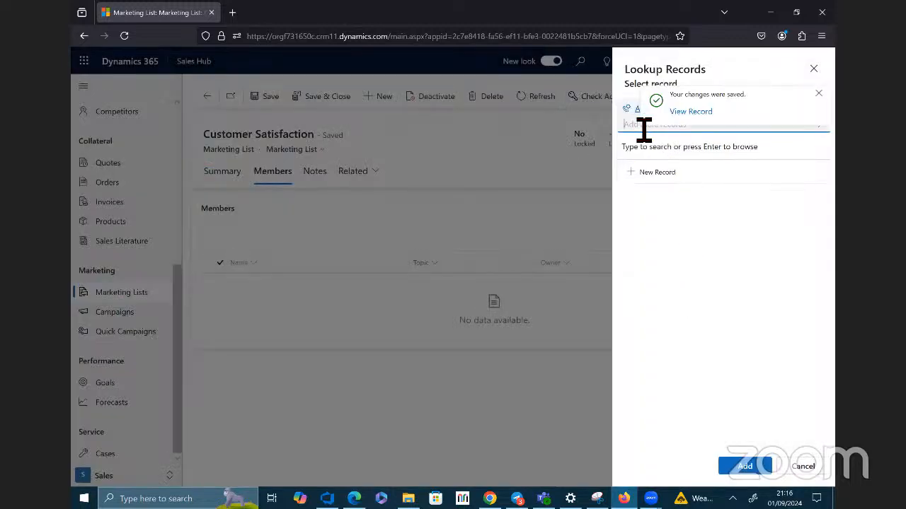
left_click(681, 114)
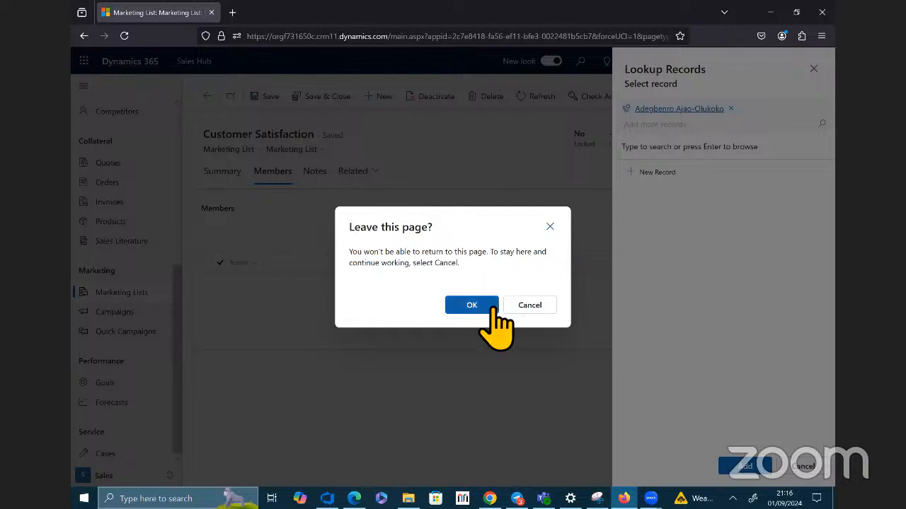
left_click(551, 227)
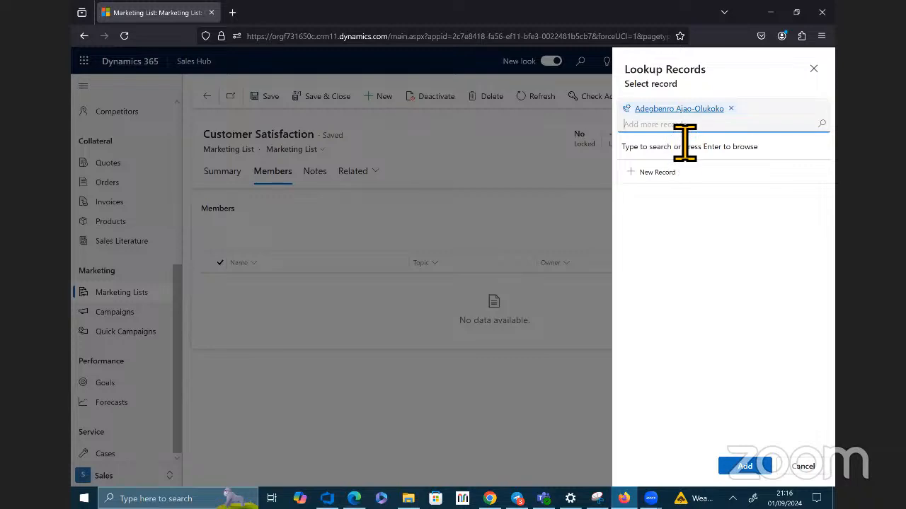
right_click(670, 121)
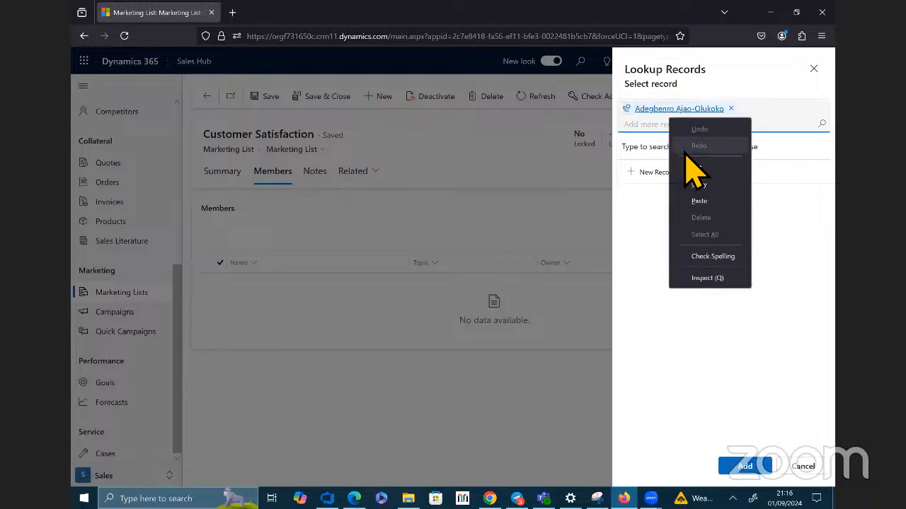
right_click(744, 106)
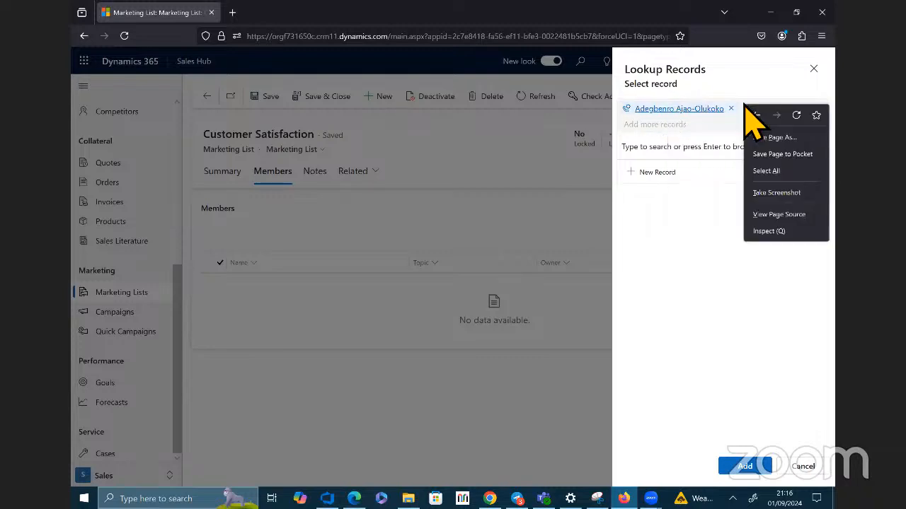
right_click(708, 117)
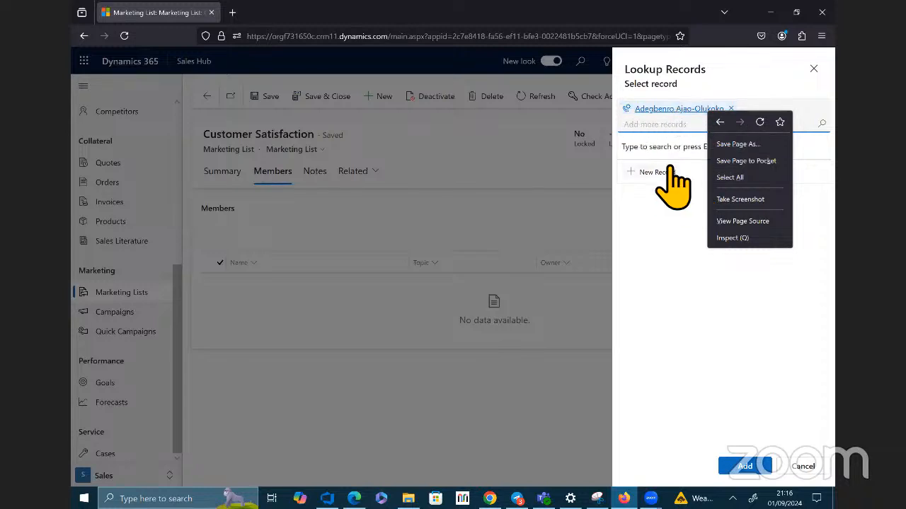
left_click(688, 220)
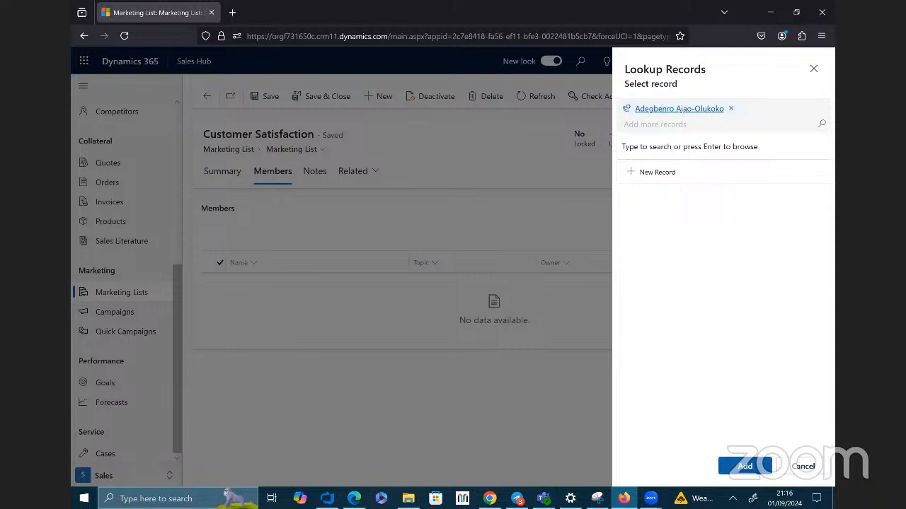
Step: Add the newly created lead to the members of the Customer Satisfaction marketing list
left_click(746, 467)
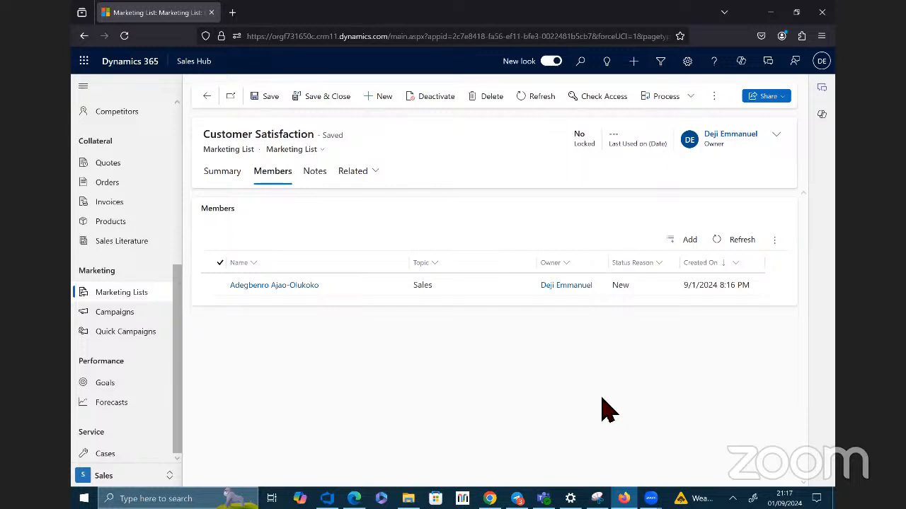
Step: Open the lead member's record from the Customer Satisfaction list, enter the lead's email address, and save and close the record
left_click(276, 286)
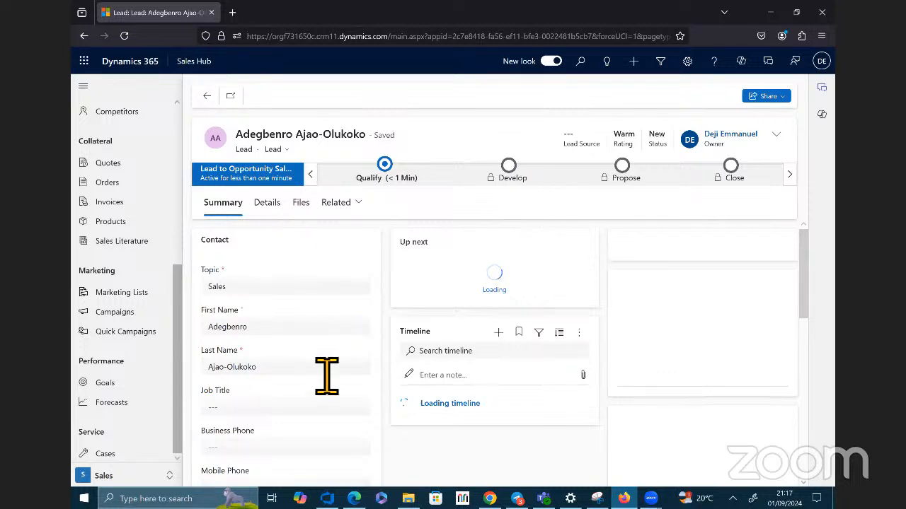
scroll(304, 389, "down", 4)
scroll(283, 378, "up", 2)
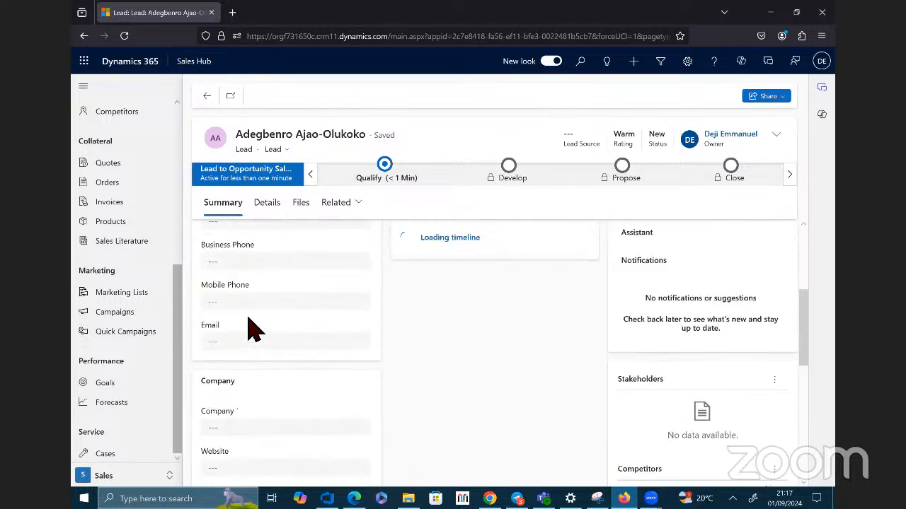
left_click(262, 345)
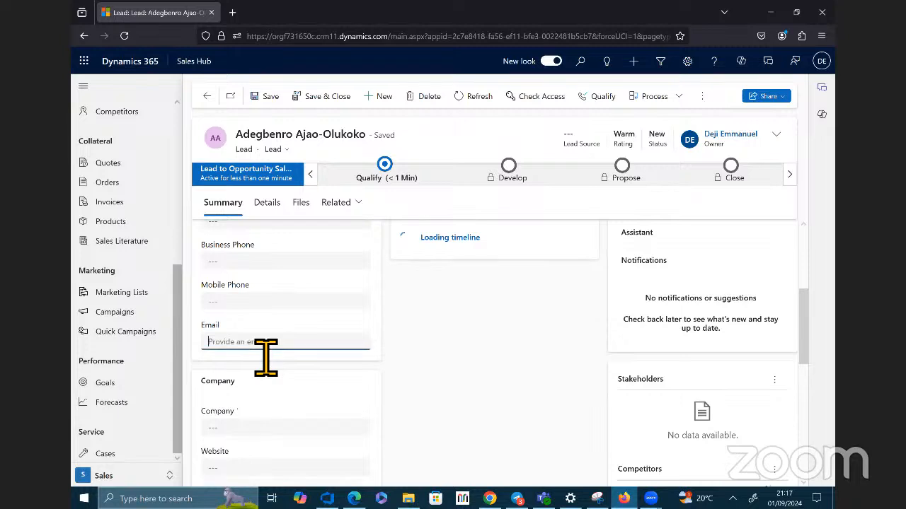
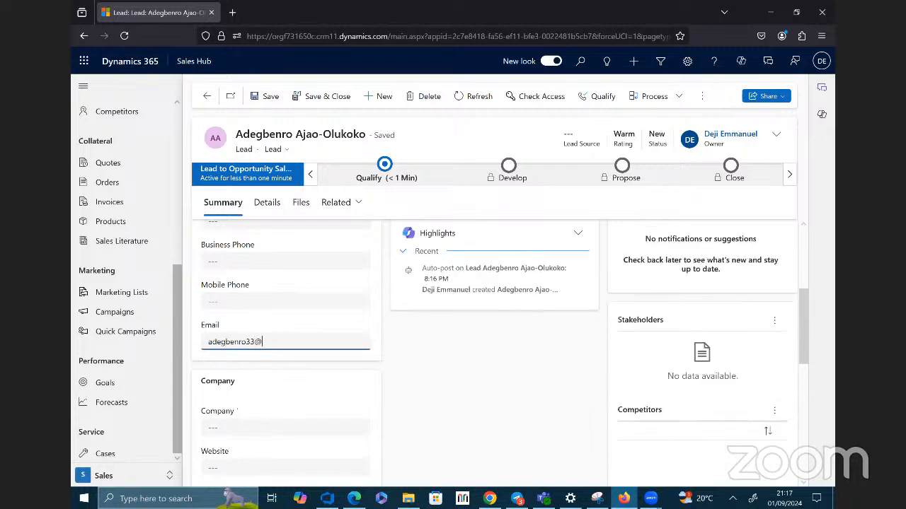
left_click(330, 105)
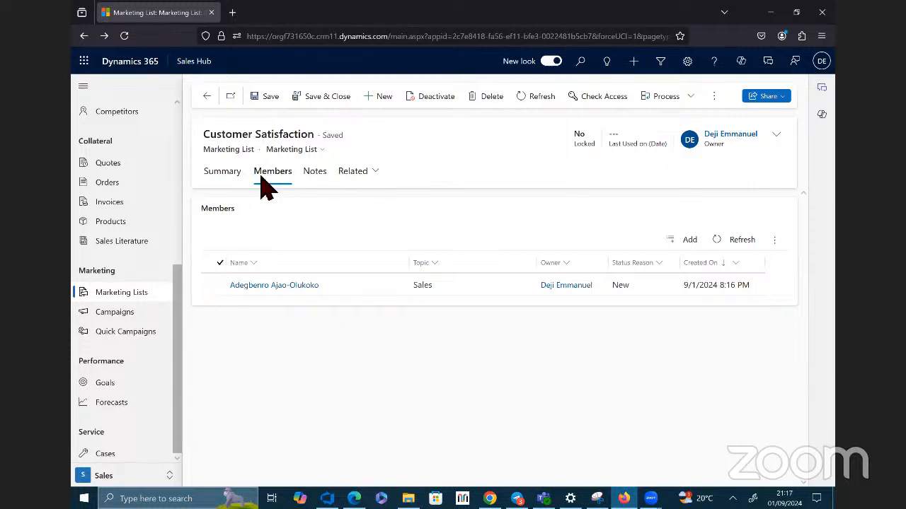
Step: Reopen the Customer Satisfaction list from the active marketing lists and check its members
left_click(141, 295)
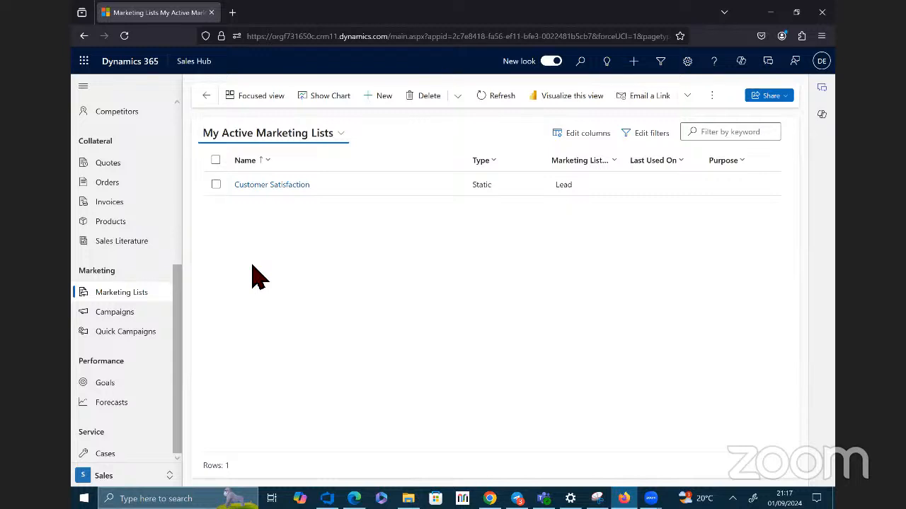
left_click(283, 186)
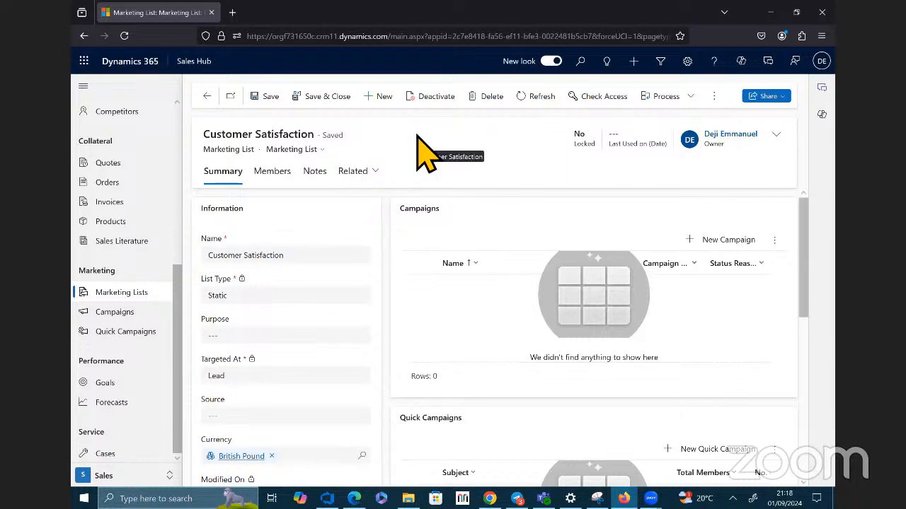
left_click(291, 174)
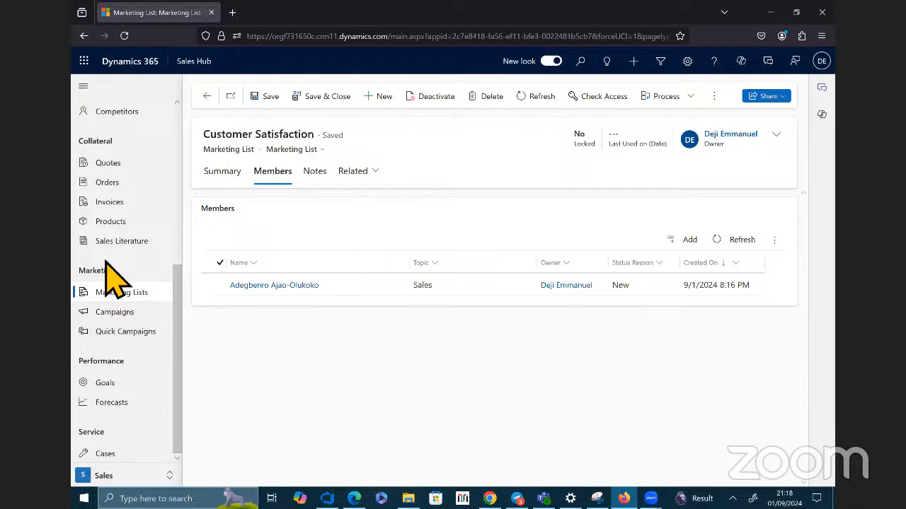
Step: Start a new campaign from the Customer Satisfaction list's summary and name it Survey
left_click(232, 180)
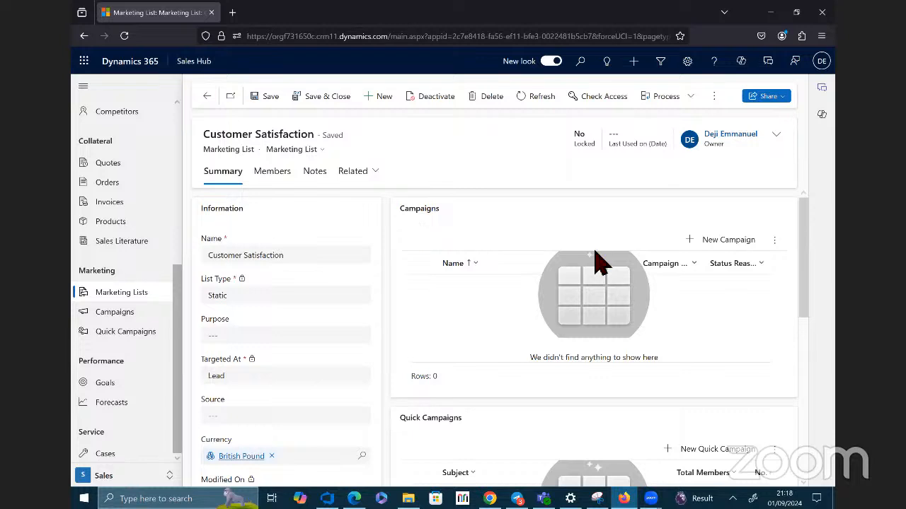
left_click(723, 241)
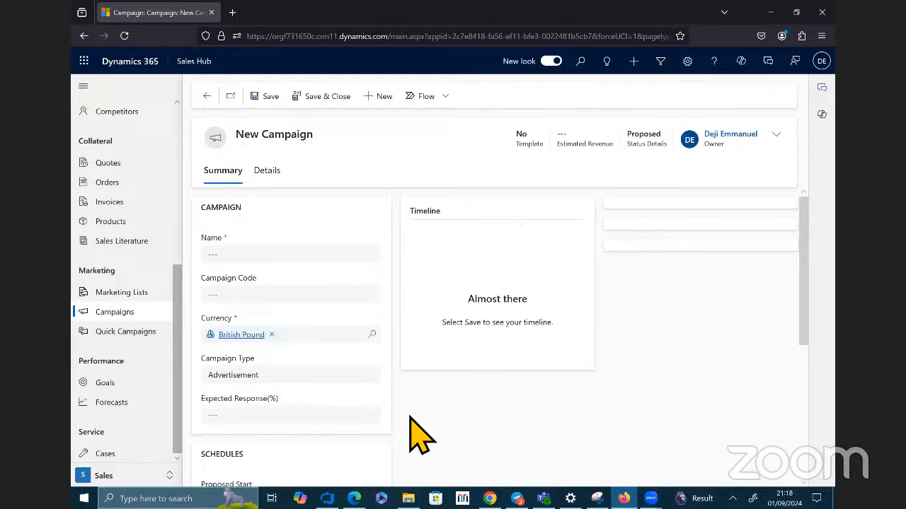
left_click(273, 261)
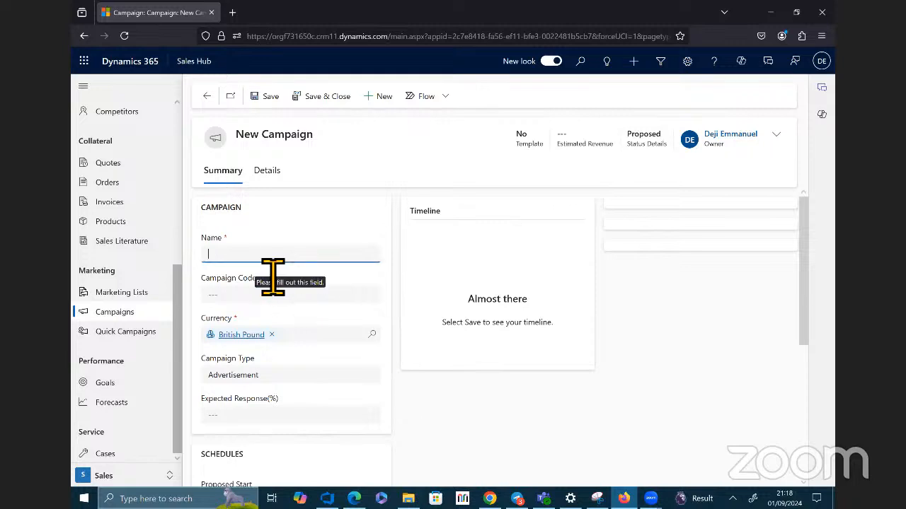
type("Survey")
Step: Review the new campaign's type, schedule and offer fields, leave them unchanged, and save the Survey campaign
scroll(312, 271, "down", 2)
scroll(315, 276, "down", 2)
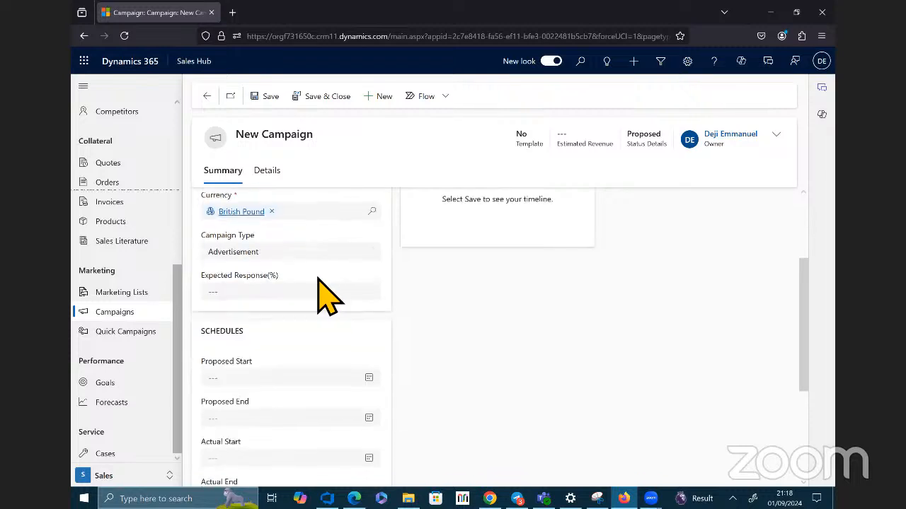
scroll(327, 296, "down", 4)
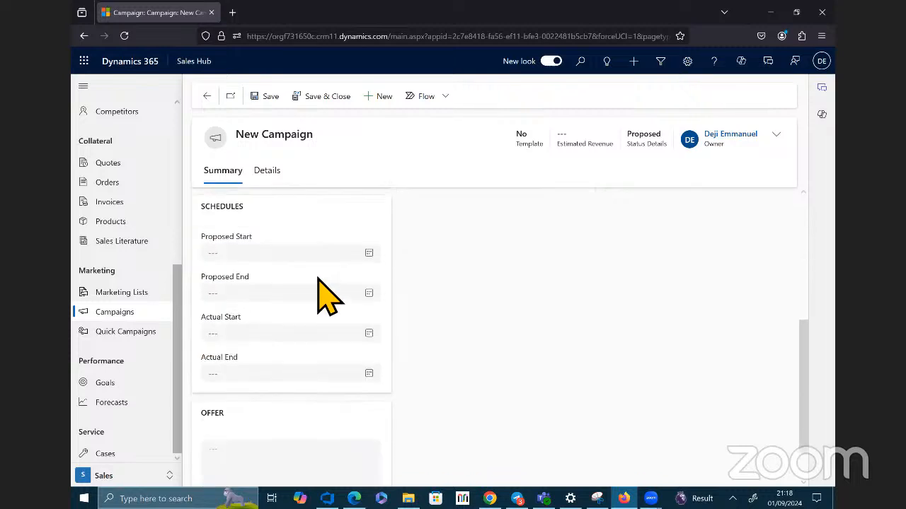
scroll(325, 290, "down", 2)
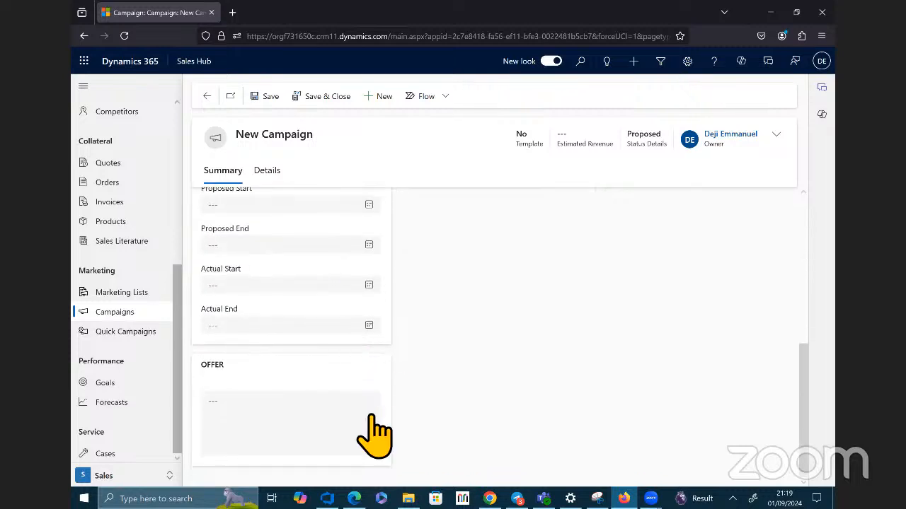
scroll(378, 428, "up", 4)
scroll(381, 433, "up", 5)
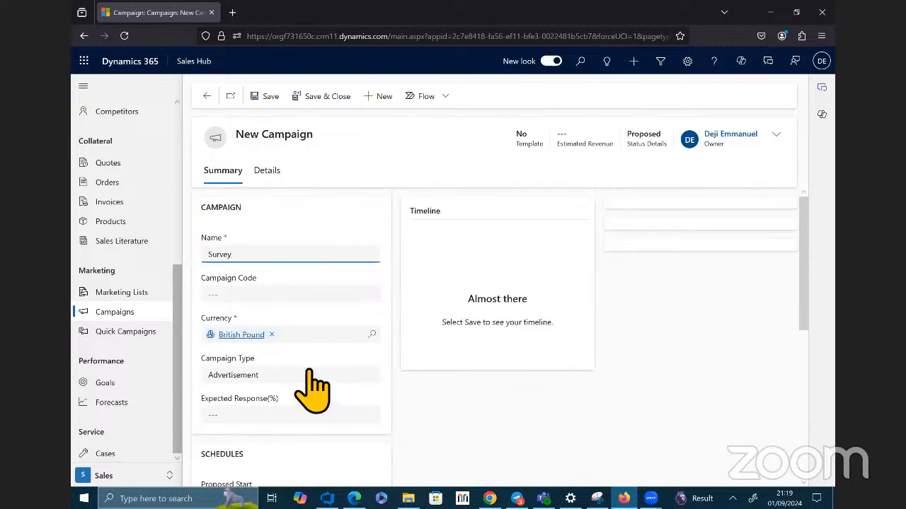
scroll(313, 390, "down", 2)
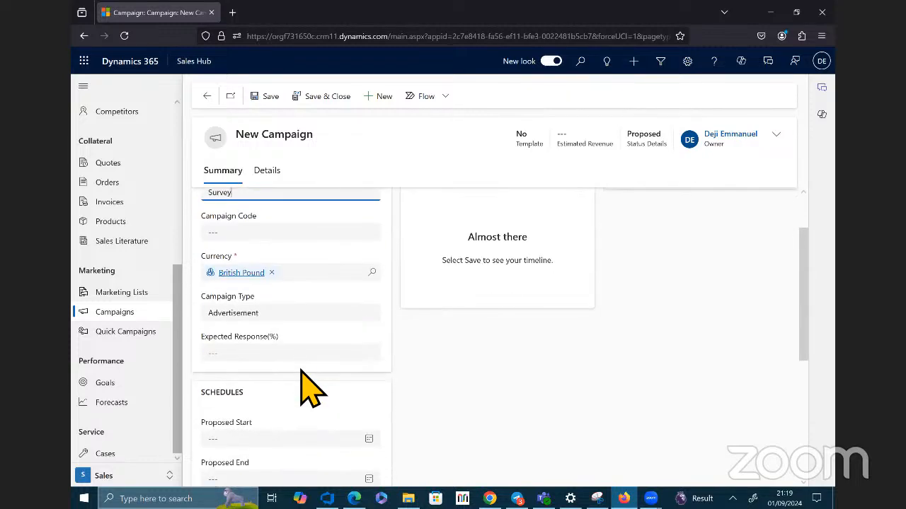
scroll(312, 389, "down", 5)
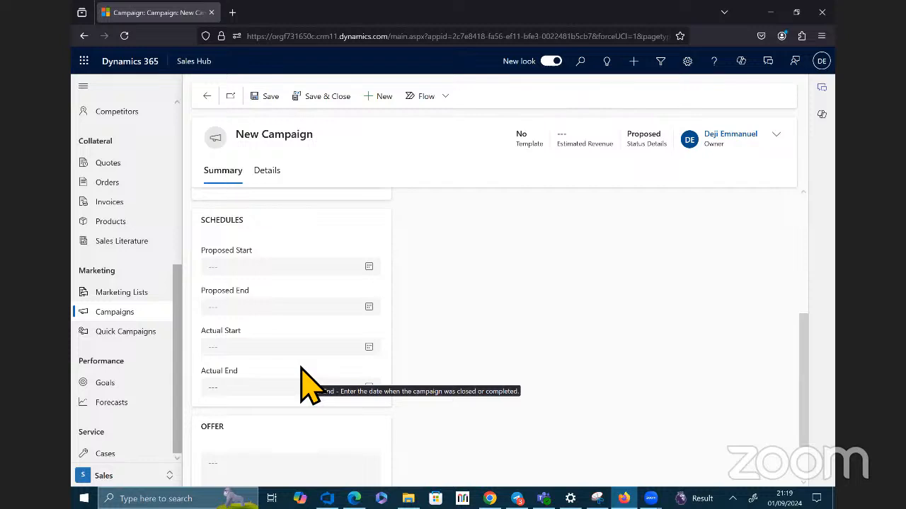
left_click(275, 96)
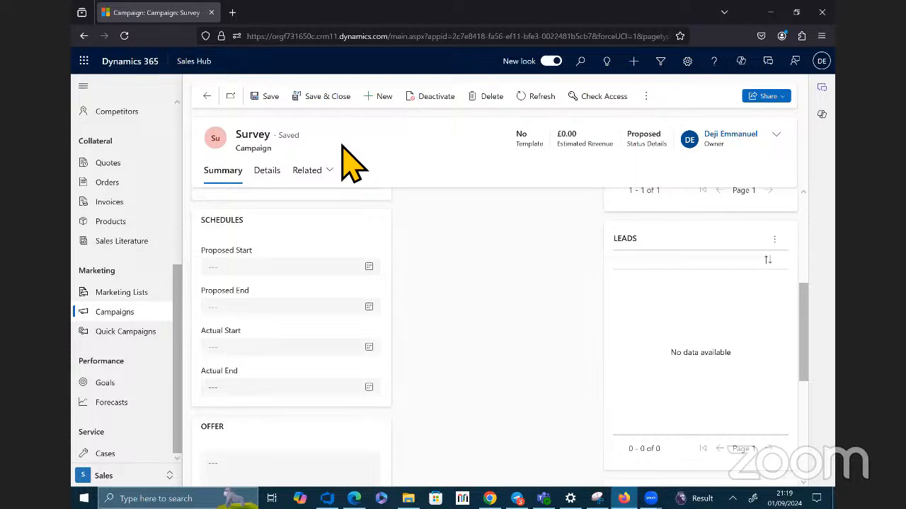
Step: Review the Survey campaign's financials, administration and responses details
left_click(268, 177)
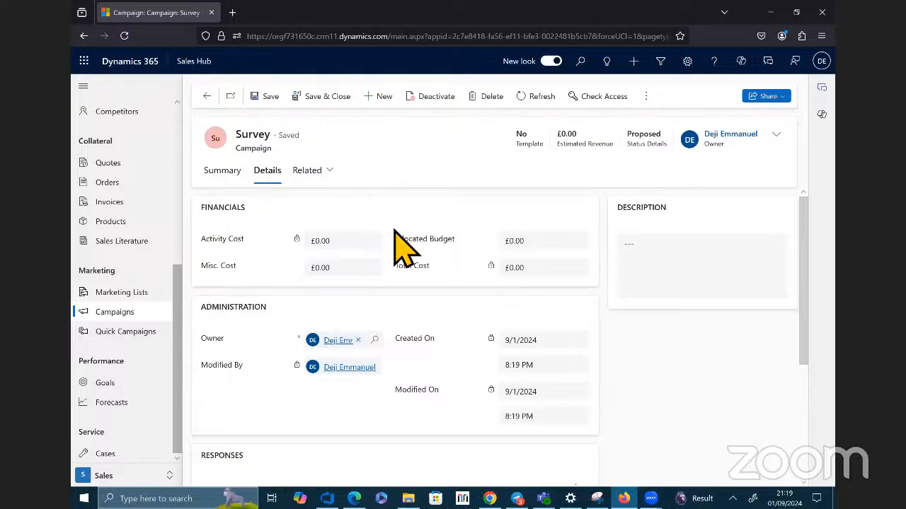
scroll(404, 255, "down", 5)
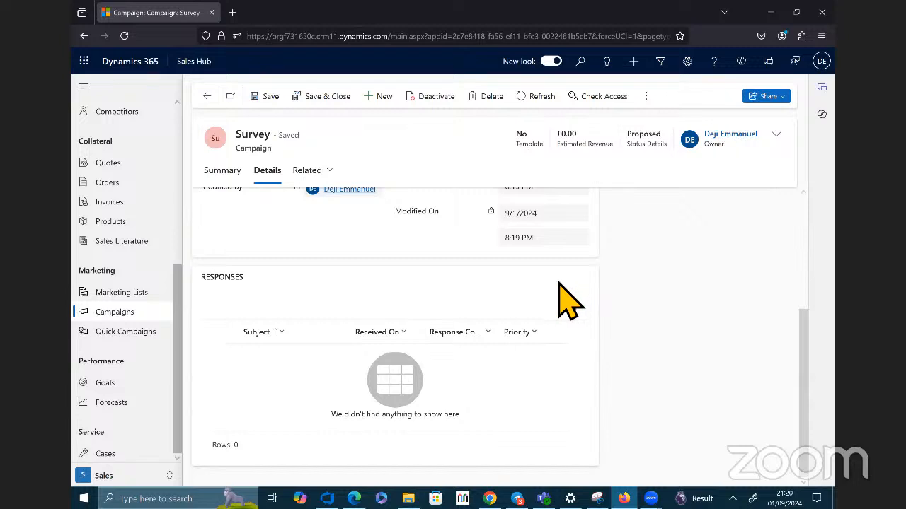
scroll(568, 301, "up", 3)
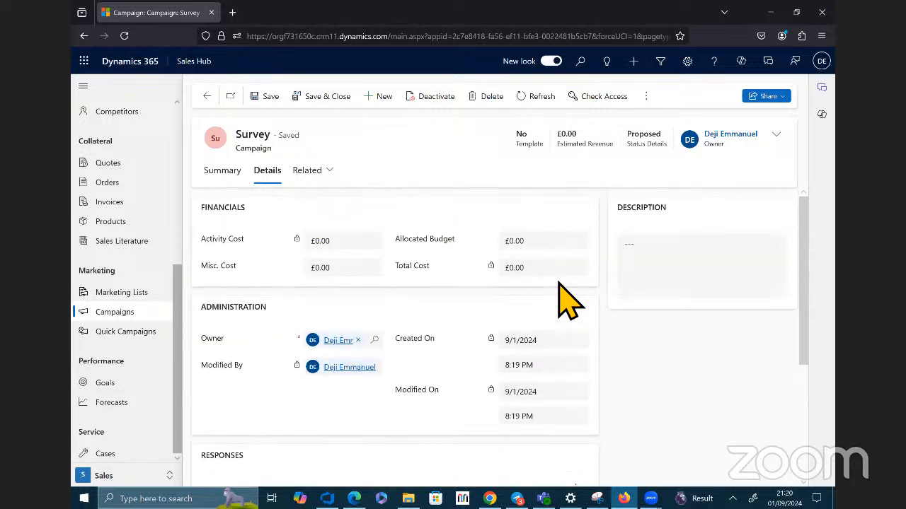
scroll(568, 301, "down", 1)
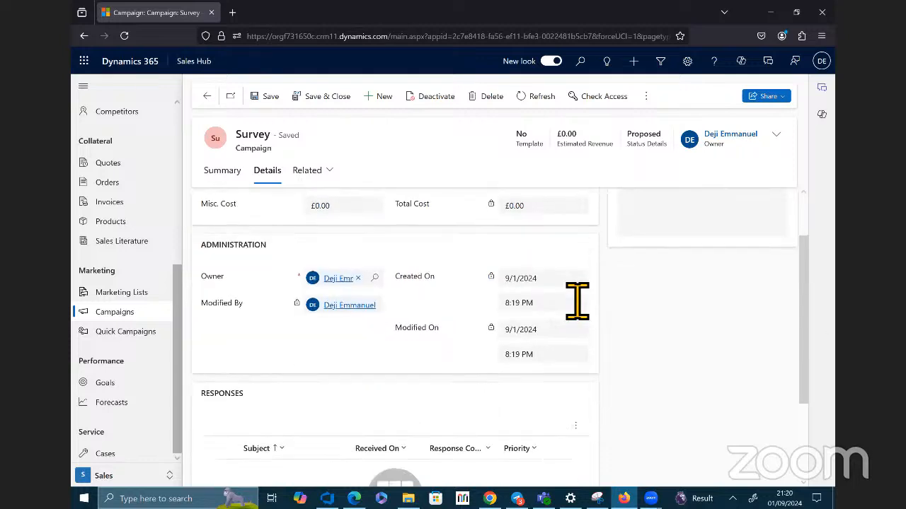
scroll(566, 297, "down", 2)
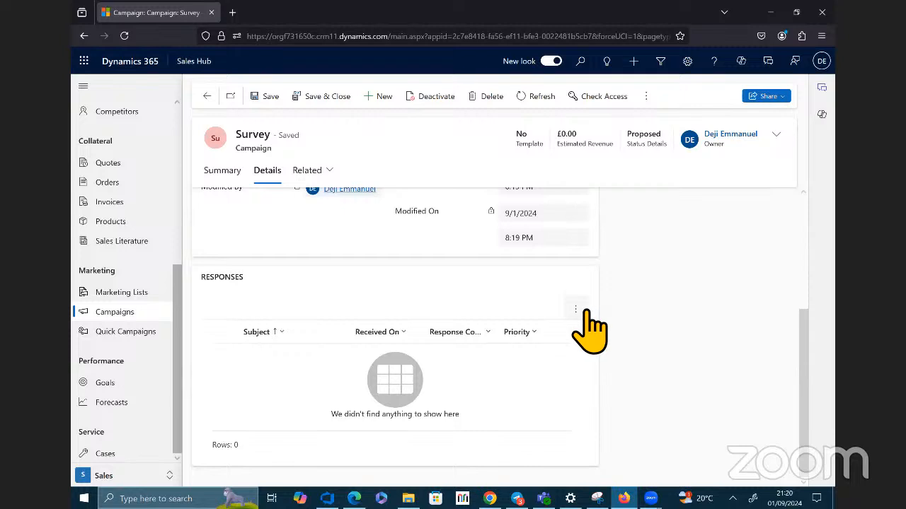
scroll(580, 318, "up", 3)
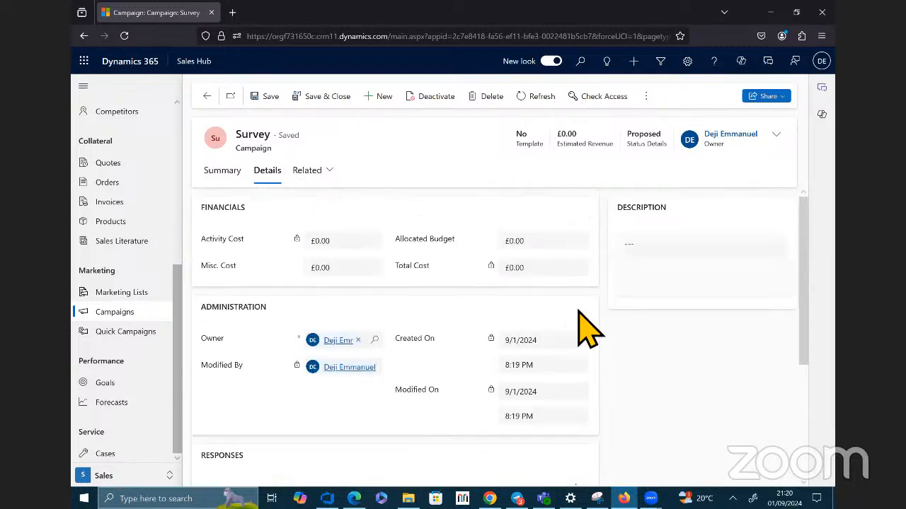
Step: Examine the additional commands available for the Survey campaign, including the copy, process, assign and flow options
left_click(651, 96)
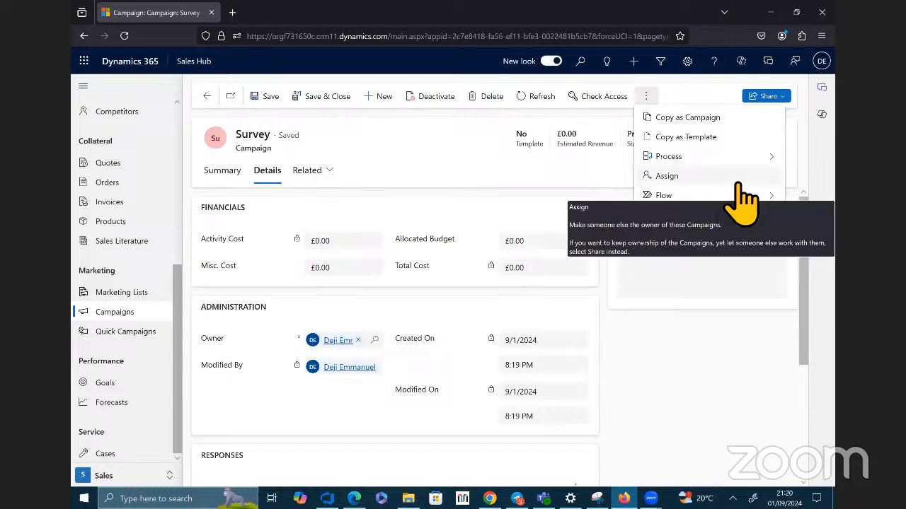
left_click(690, 156)
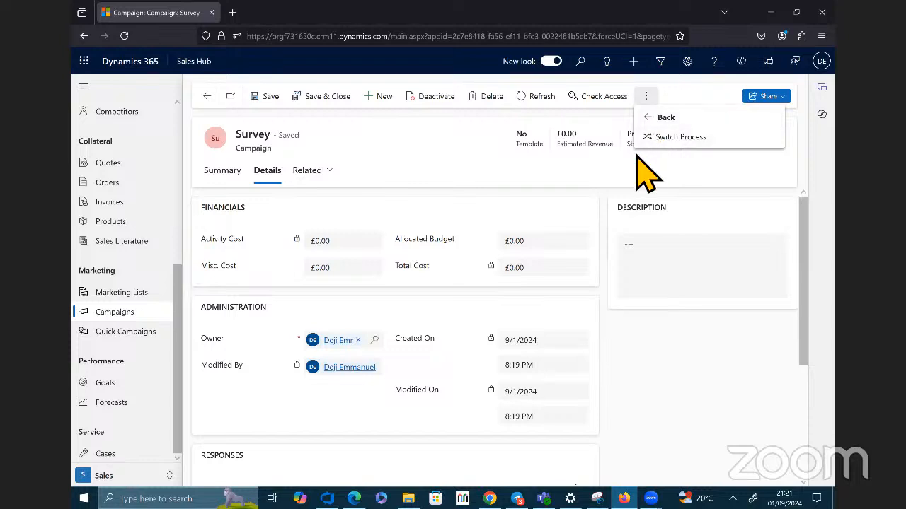
left_click(652, 94)
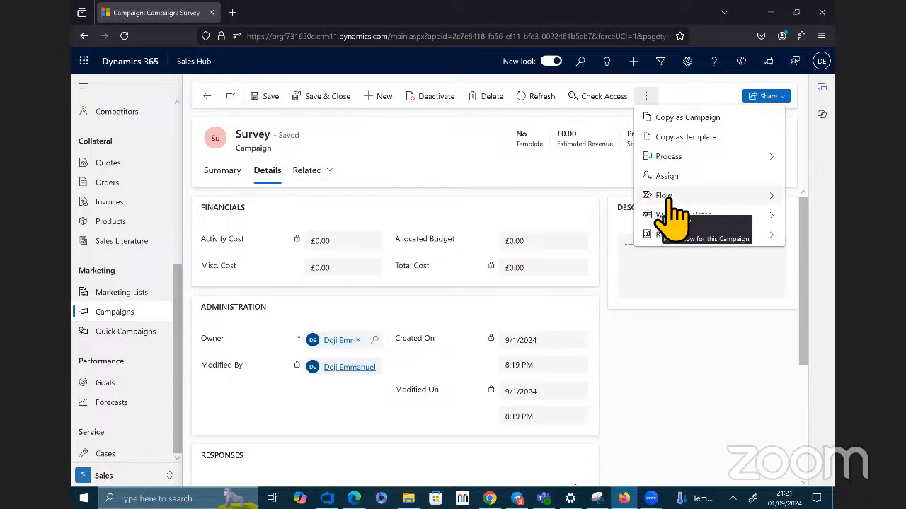
left_click(481, 159)
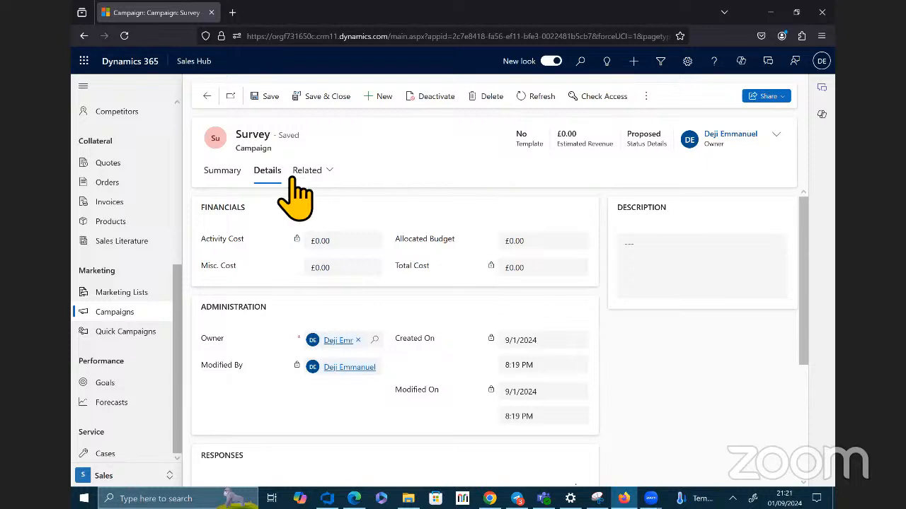
Step: Return to the Survey campaign's summary, start another new campaign and name it Dynamic
left_click(223, 171)
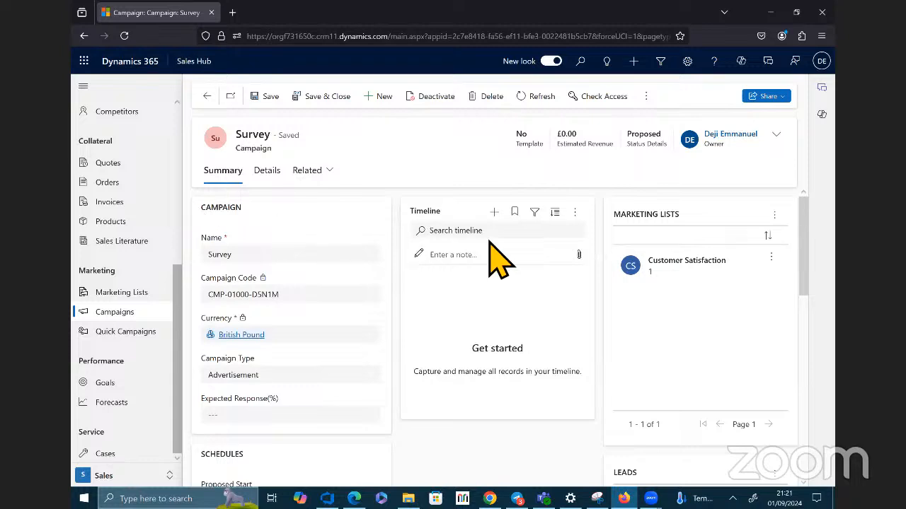
left_click(388, 98)
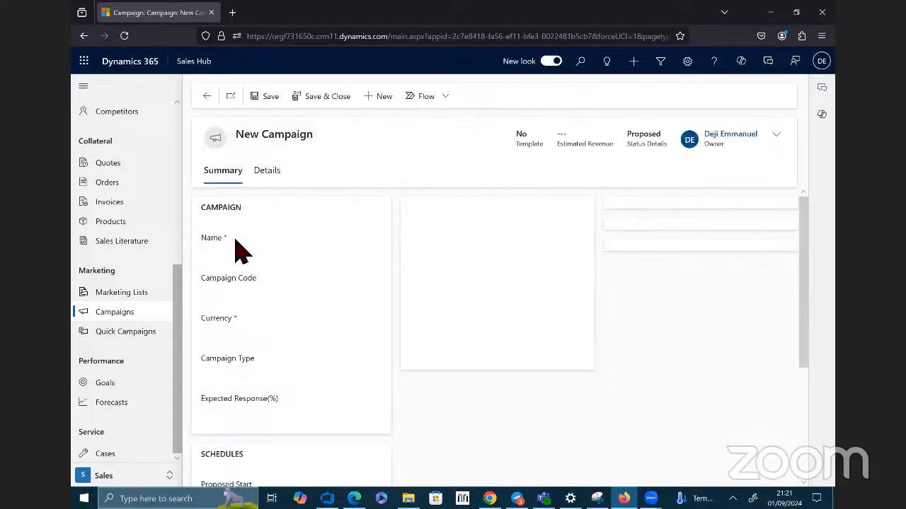
left_click(258, 259)
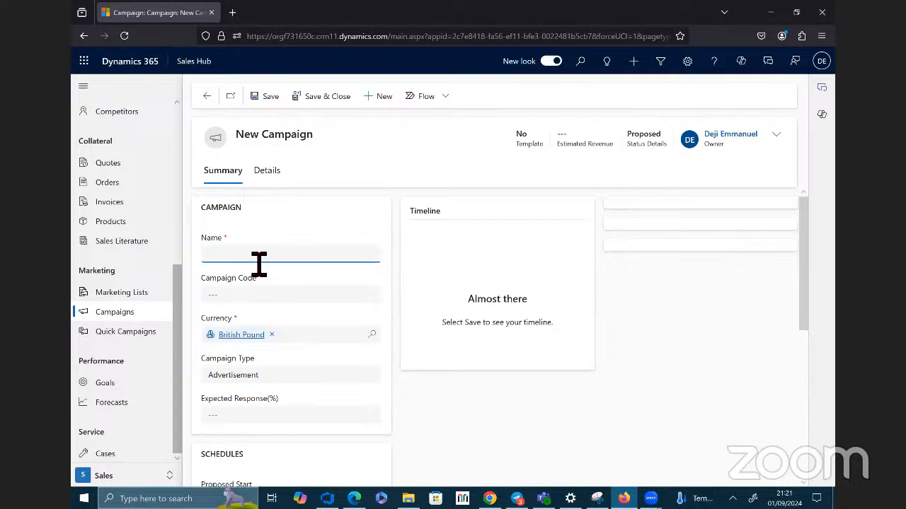
type("Dynamic")
scroll(276, 311, "down", 2)
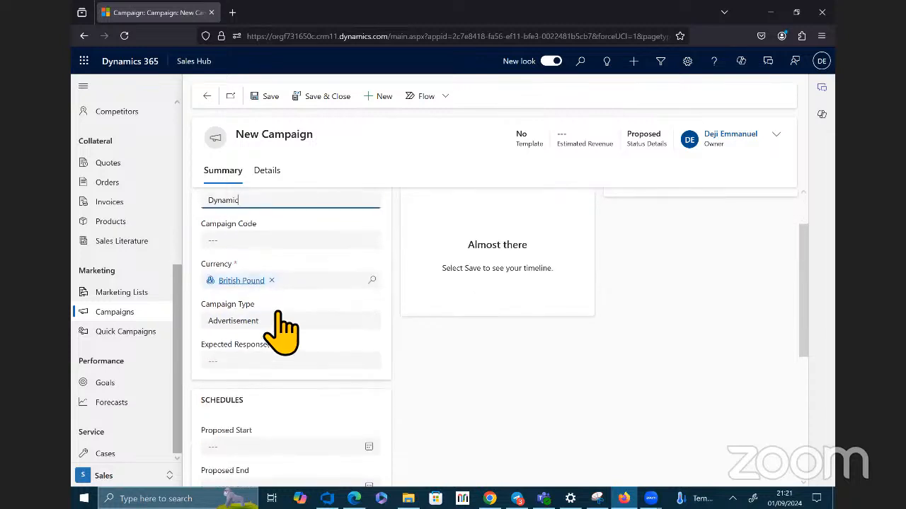
scroll(273, 322, "down", 5)
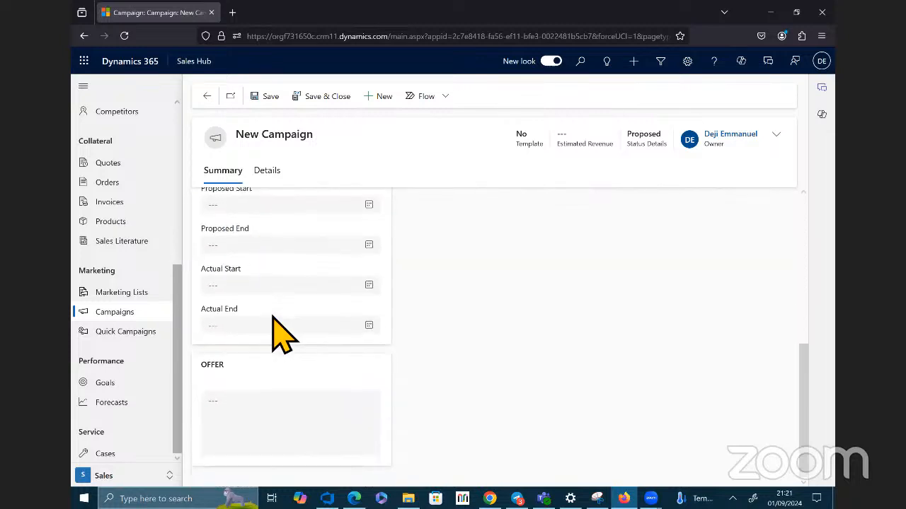
scroll(275, 320, "up", 6)
scroll(276, 327, "up", 1)
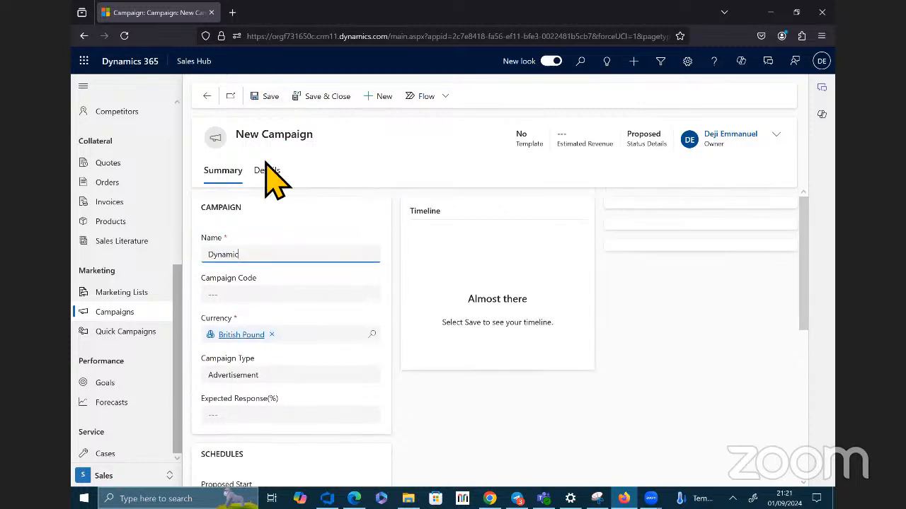
scroll(283, 297, "down", 4)
scroll(276, 283, "up", 4)
key("BackSpace")
key("BackSpace")
key("BackSpace")
key("BackSpace")
key("BackSpace")
key("BackSpace")
key("BackSpace")
Step: Leave the unsaved campaign, start a new marketing list and name it Dynamic List
left_click(124, 292)
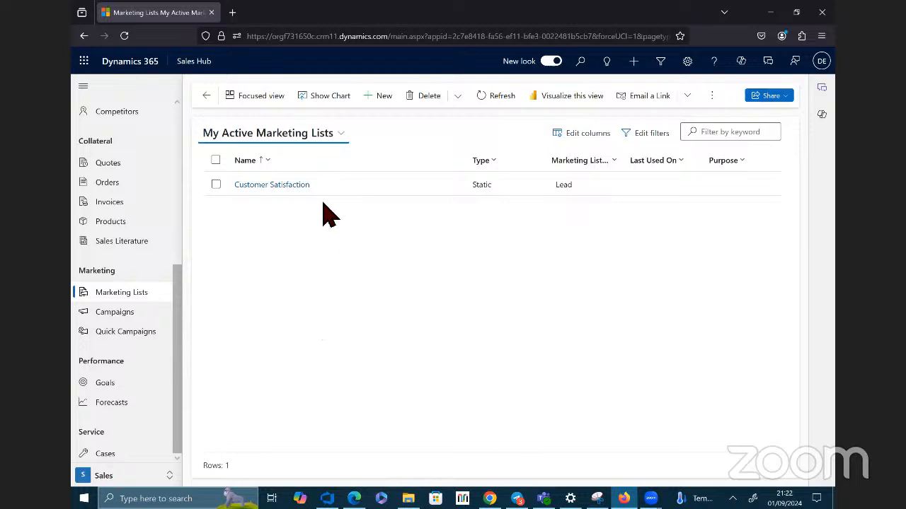
left_click(383, 99)
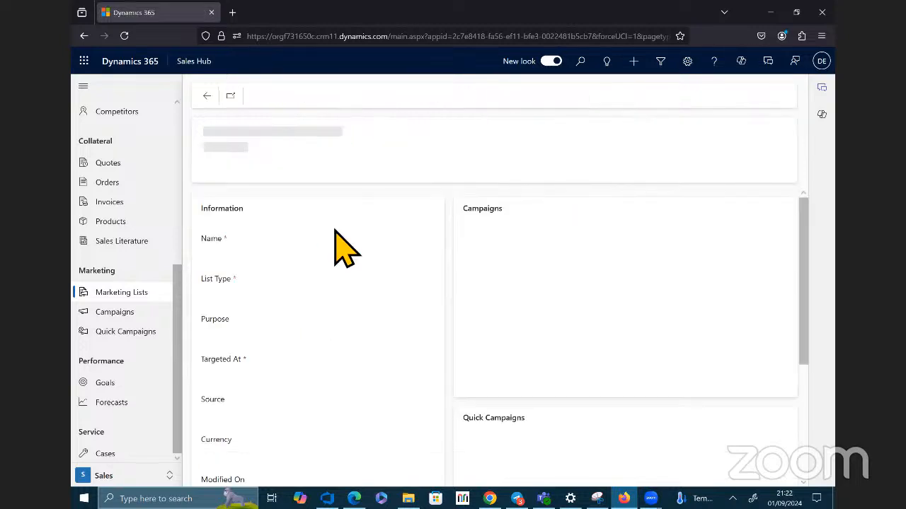
left_click(271, 256)
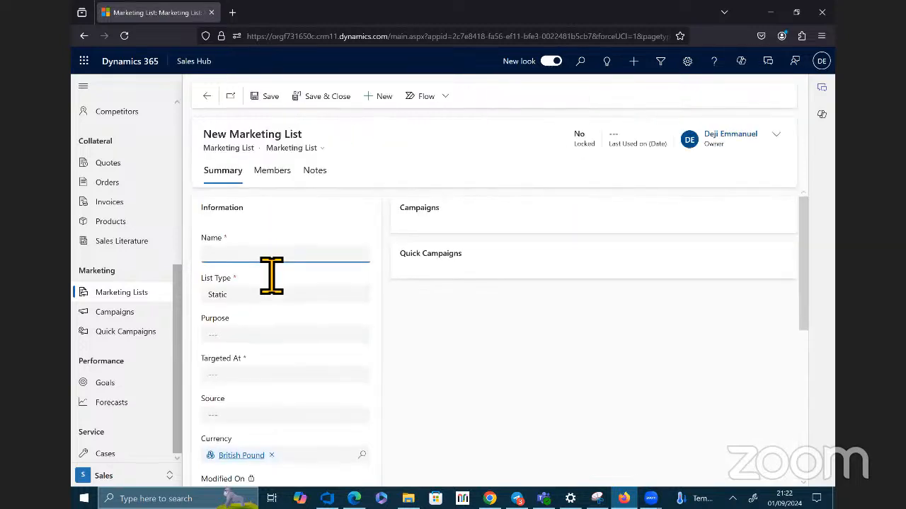
type("Dy")
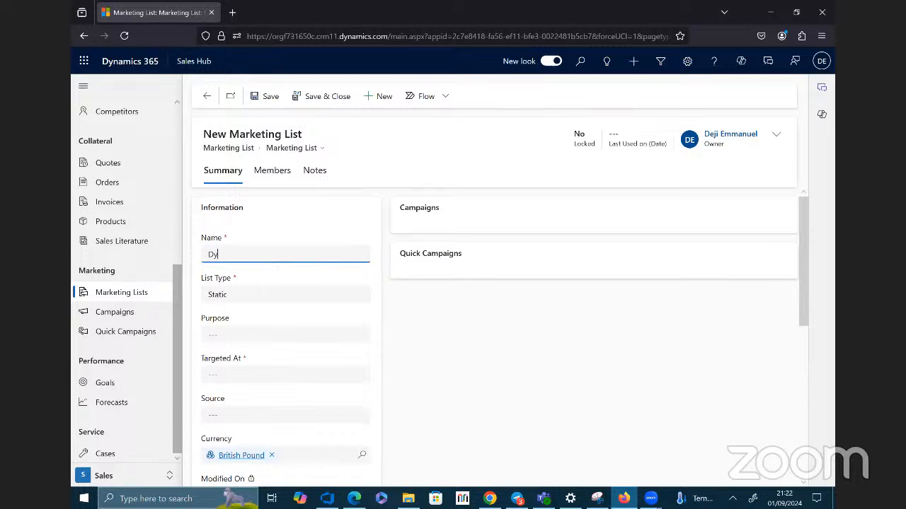
type("nami")
key("BackSpace")
type("mic List")
Step: Set the new marketing list's type to Dynamic and target it at Contact
left_click(364, 296)
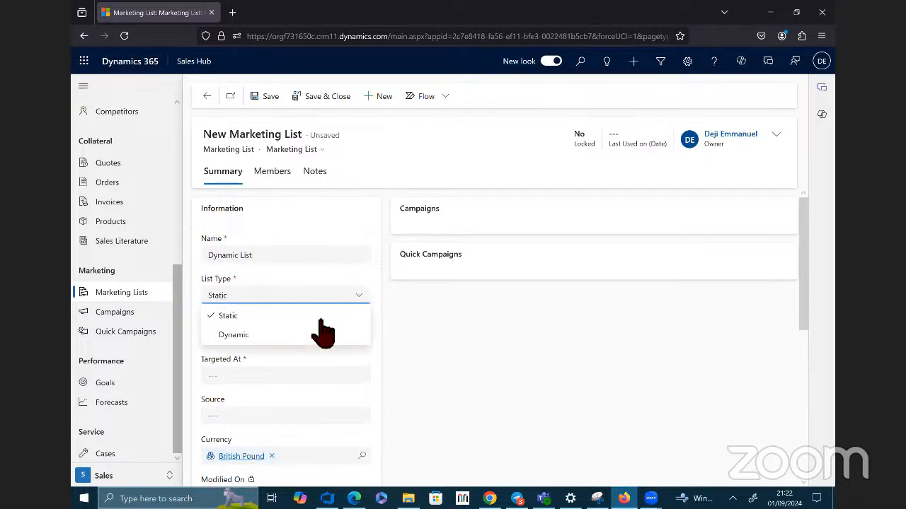
left_click(262, 338)
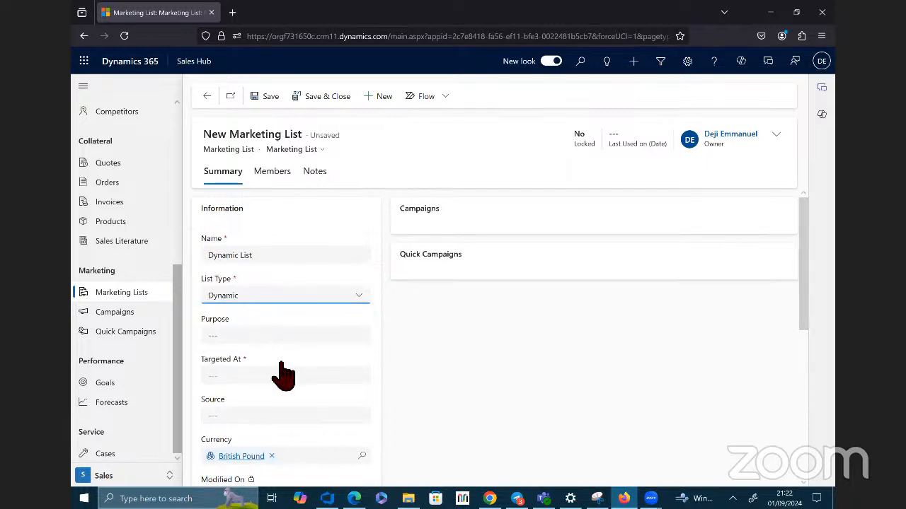
scroll(258, 358, "down", 1)
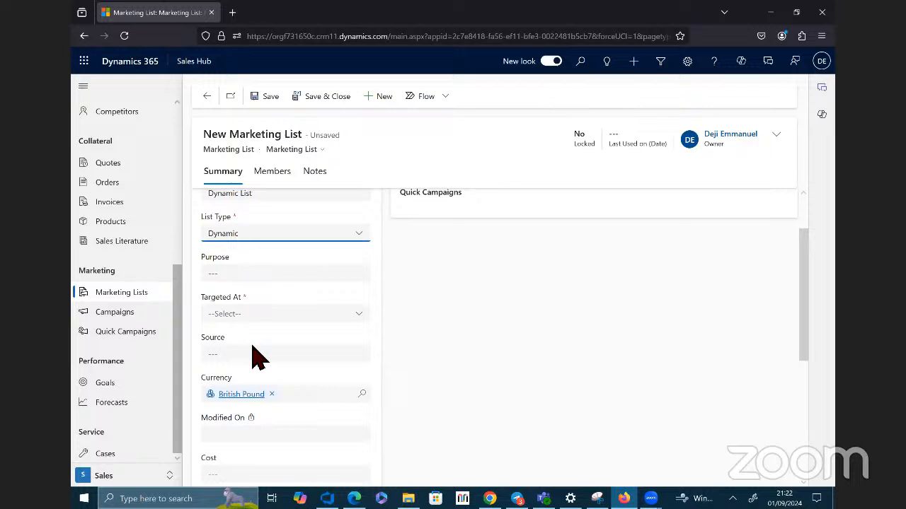
left_click(360, 314)
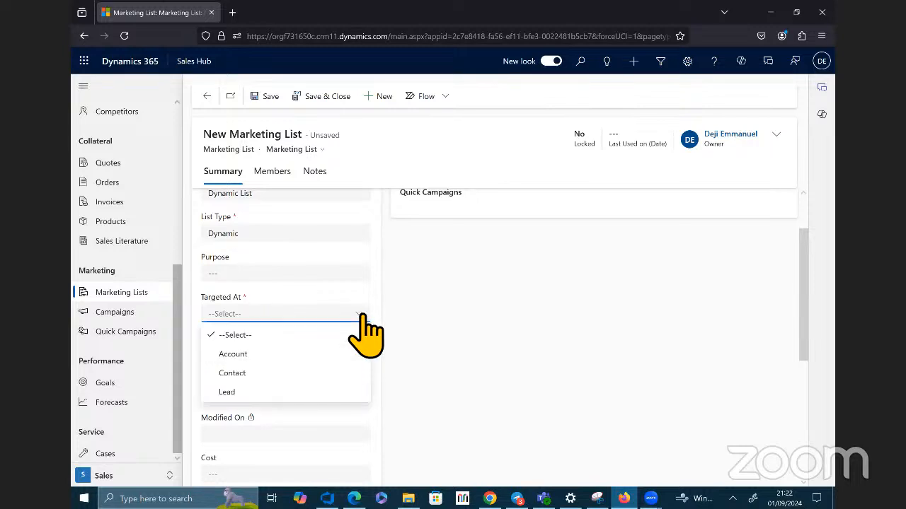
left_click(278, 355)
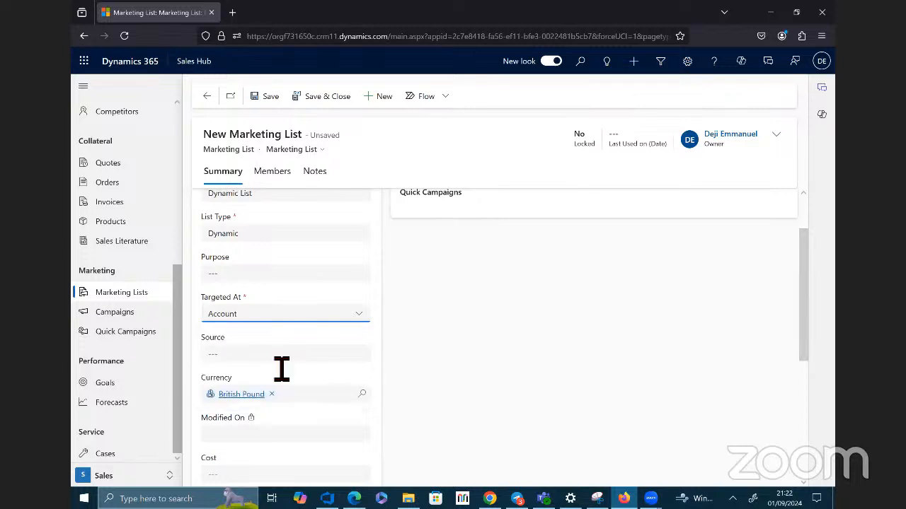
left_click(362, 320)
left_click(313, 357)
Step: Leave the marketing list's remaining fields as they are and save Dynamic List
scroll(352, 390, "down", 1)
scroll(353, 390, "down", 4)
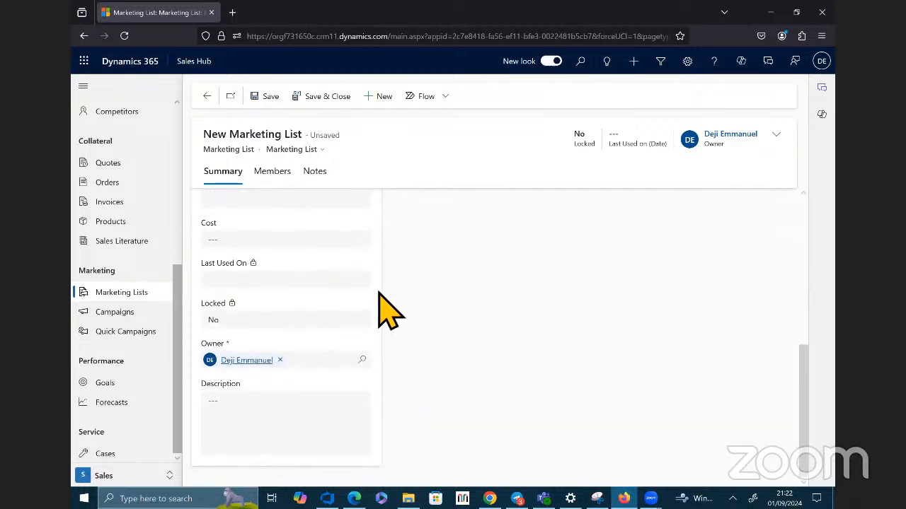
scroll(393, 269, "up", 6)
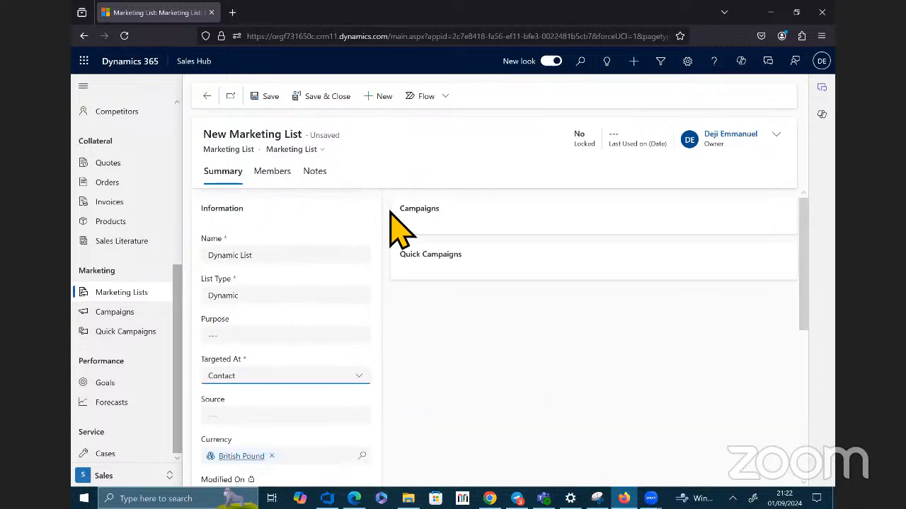
left_click(269, 99)
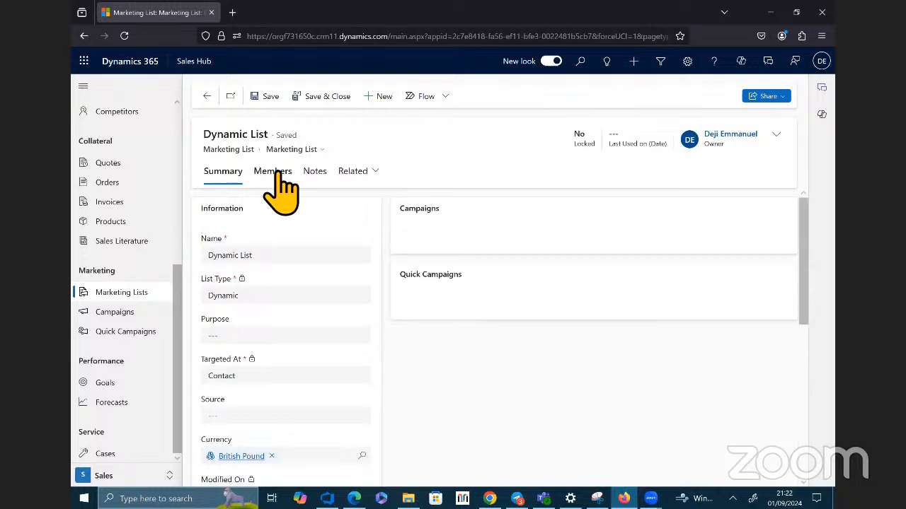
Step: Check Dynamic List's members and the sort and filter options for full names, and return to the list's summary
left_click(277, 177)
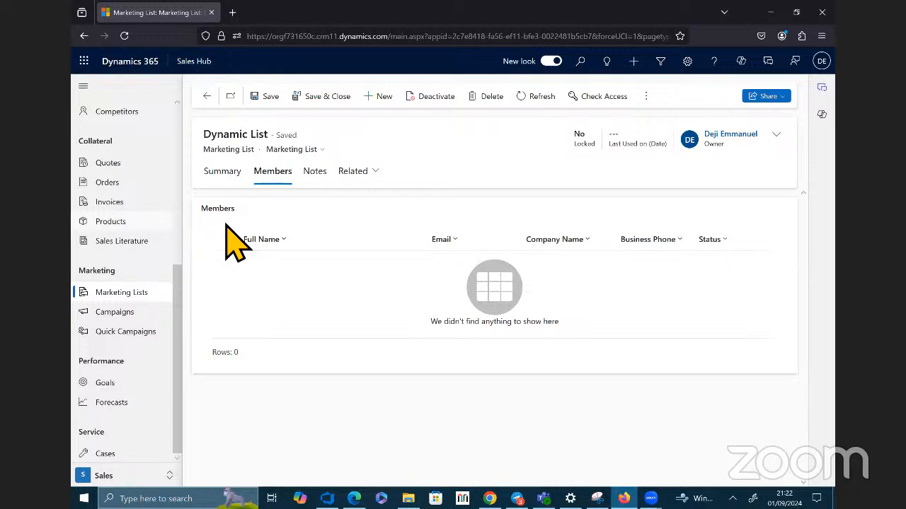
left_click(293, 247)
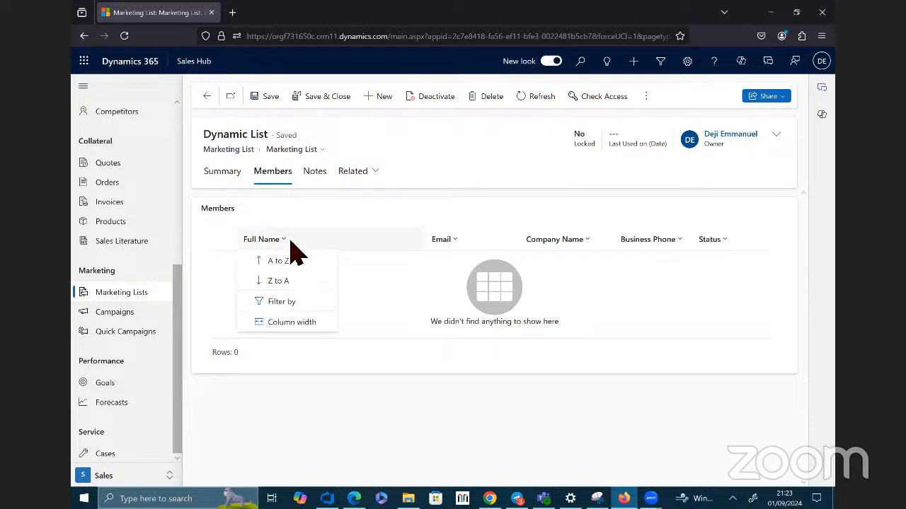
left_click(404, 212)
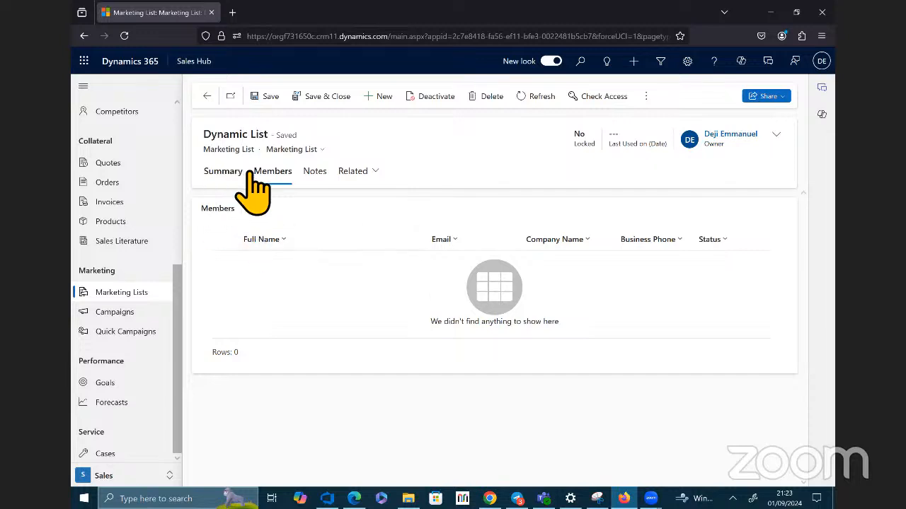
left_click(227, 172)
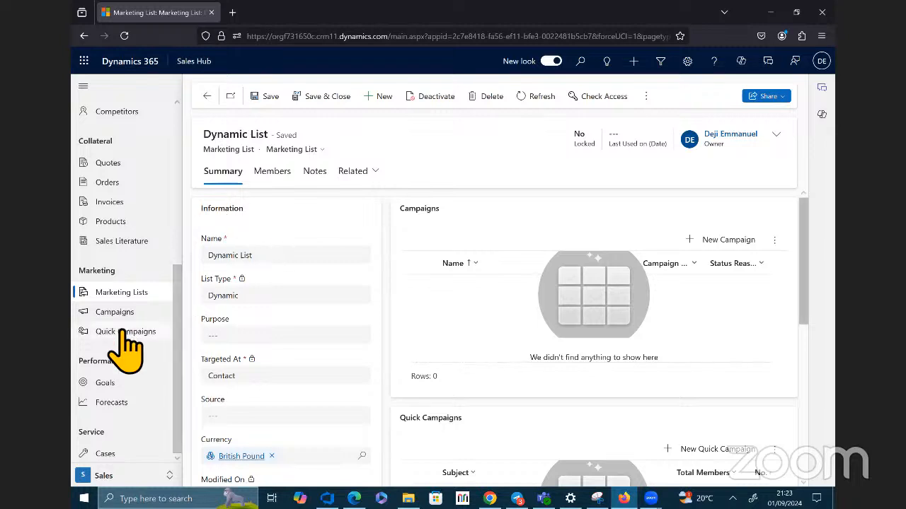
Step: Start another new campaign and enter a person's first name as the campaign name
left_click(113, 312)
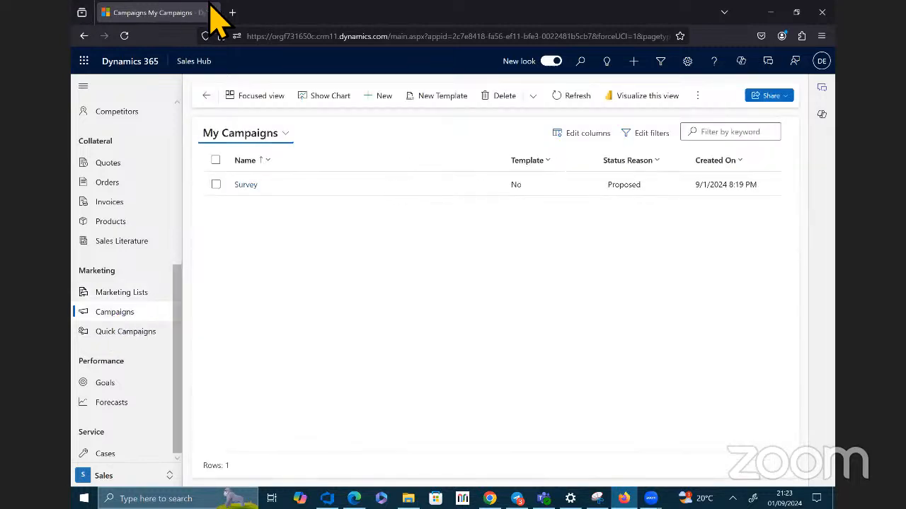
left_click(386, 96)
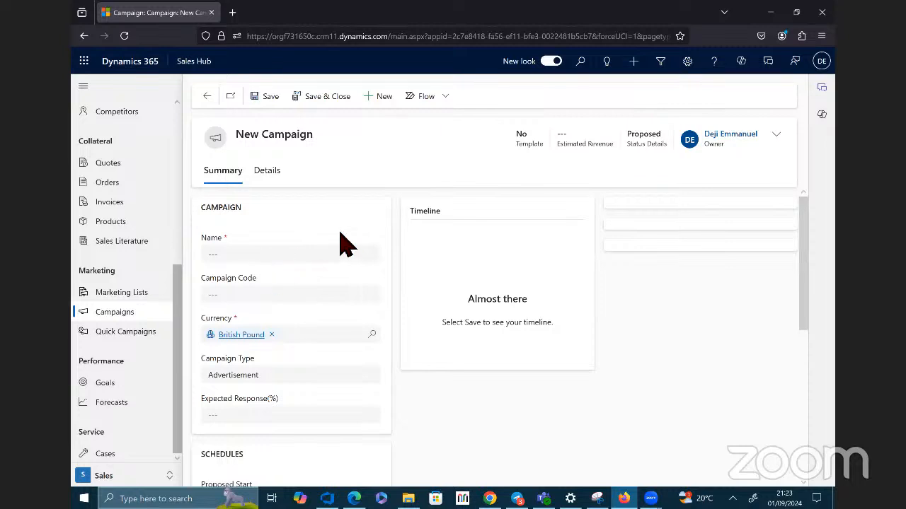
scroll(349, 257, "down", 2)
scroll(347, 255, "up", 2)
left_click(295, 262)
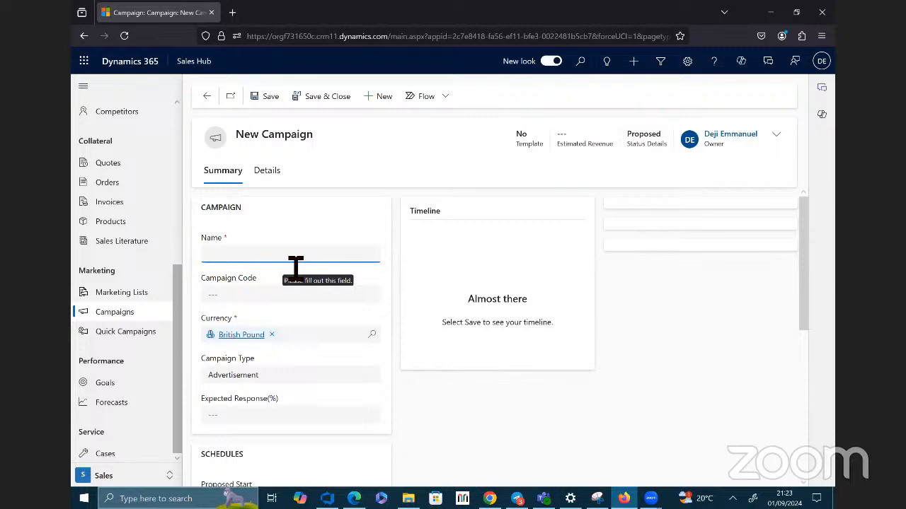
type("Motunrayo")
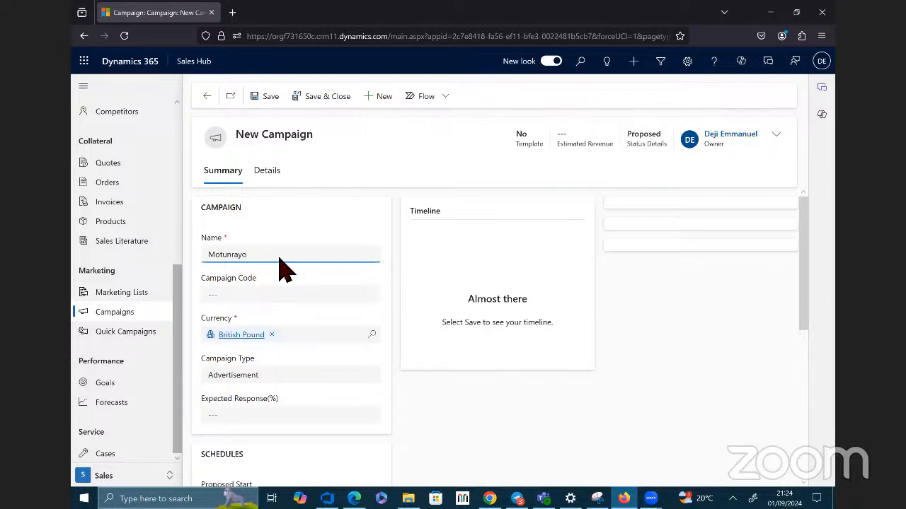
Step: Leave the campaign code blank and set the campaign type to Direct Marketing
scroll(258, 308, "down", 1)
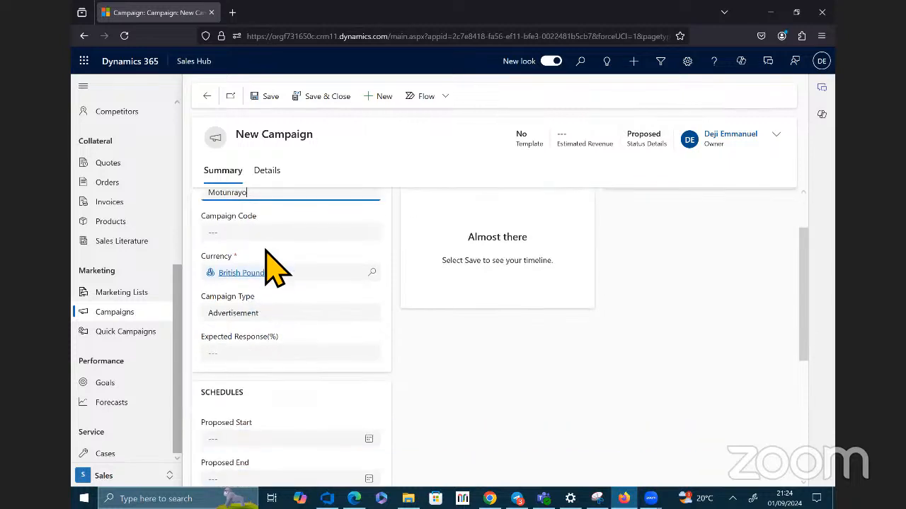
left_click(287, 234)
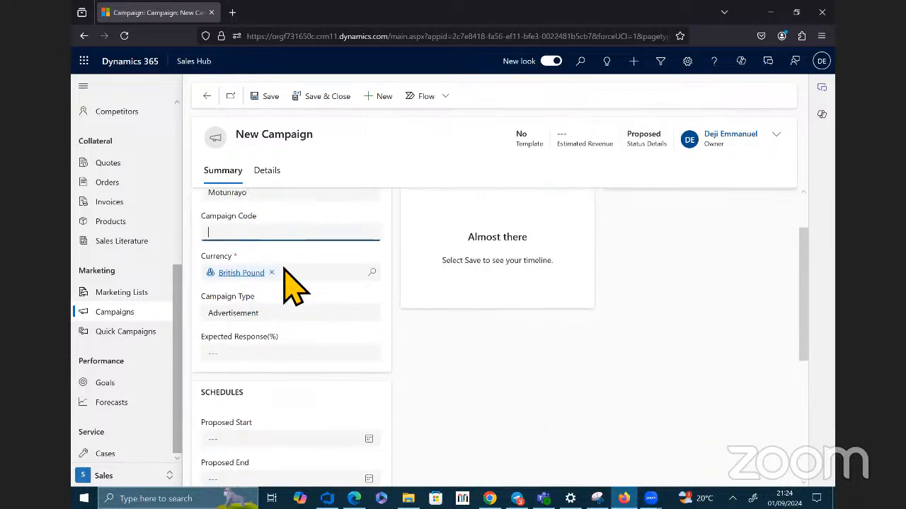
left_click(332, 314)
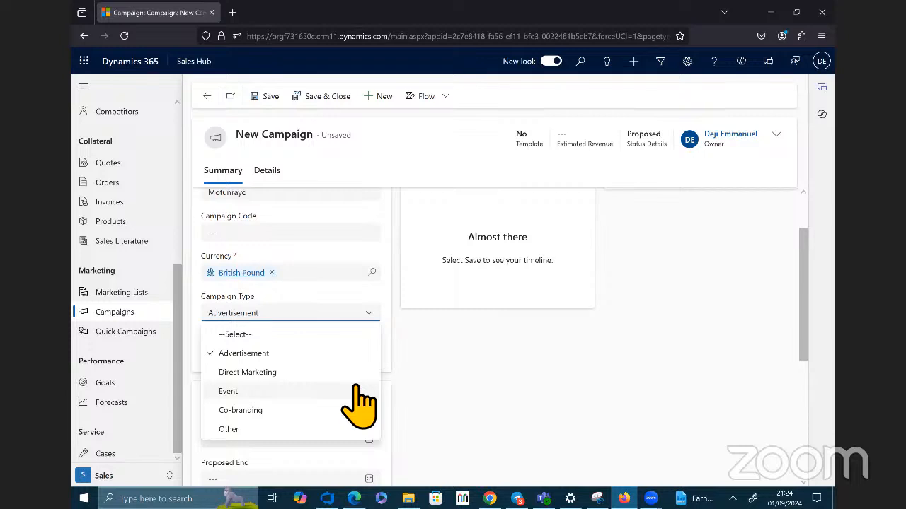
left_click(312, 374)
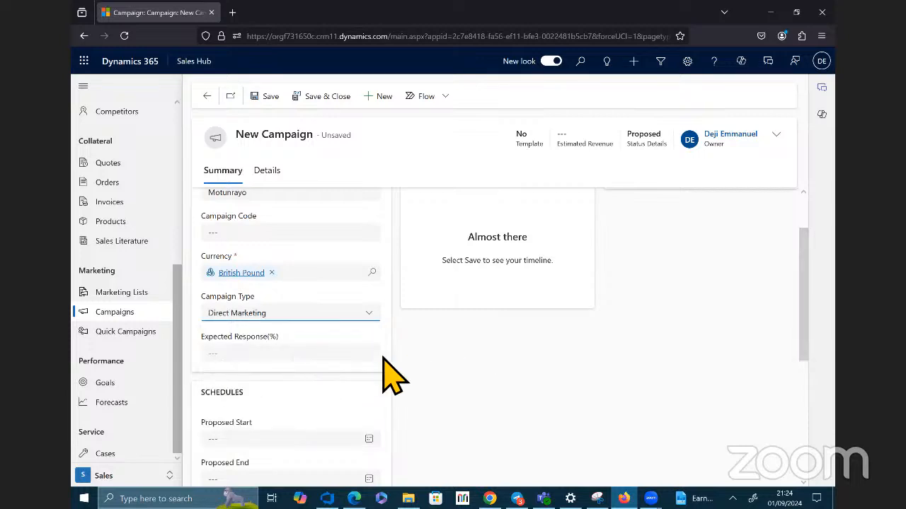
Step: Leave the campaign's expected response, schedule and offer fields empty and save the campaign
scroll(393, 375, "down", 1)
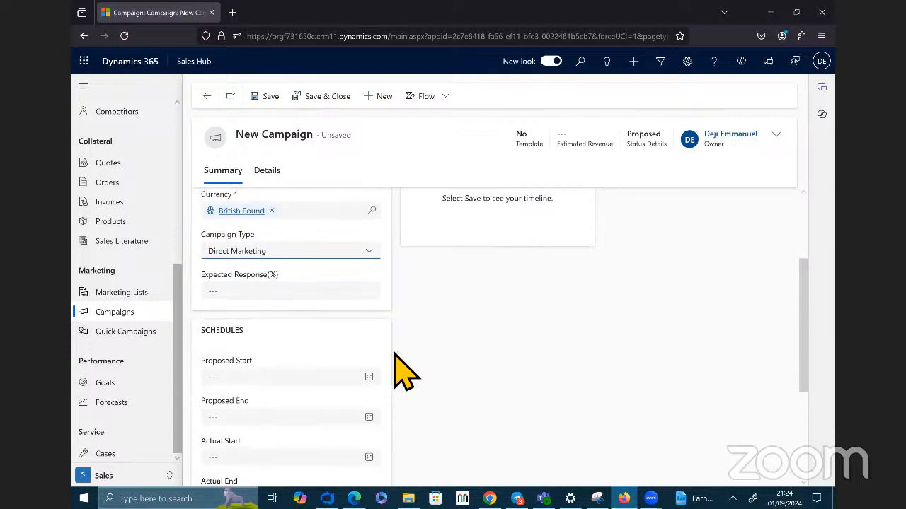
scroll(403, 372, "down", 1)
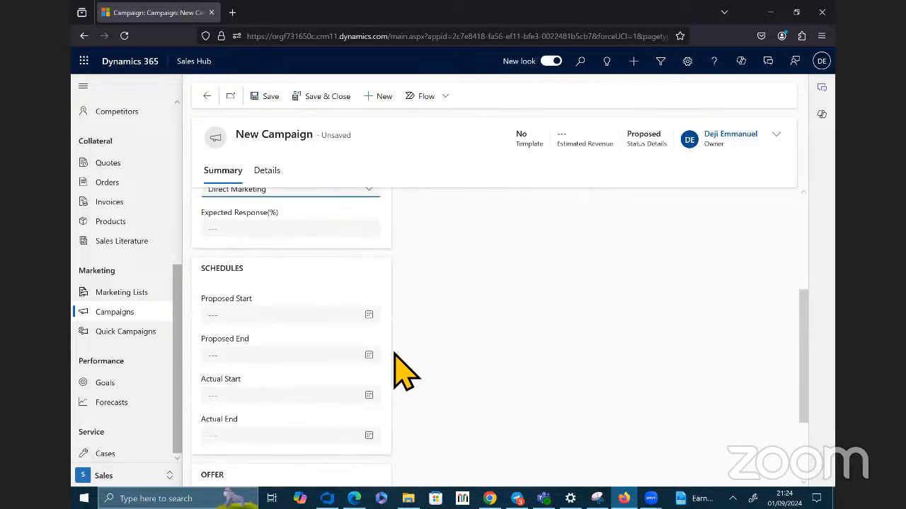
scroll(400, 370, "down", 2)
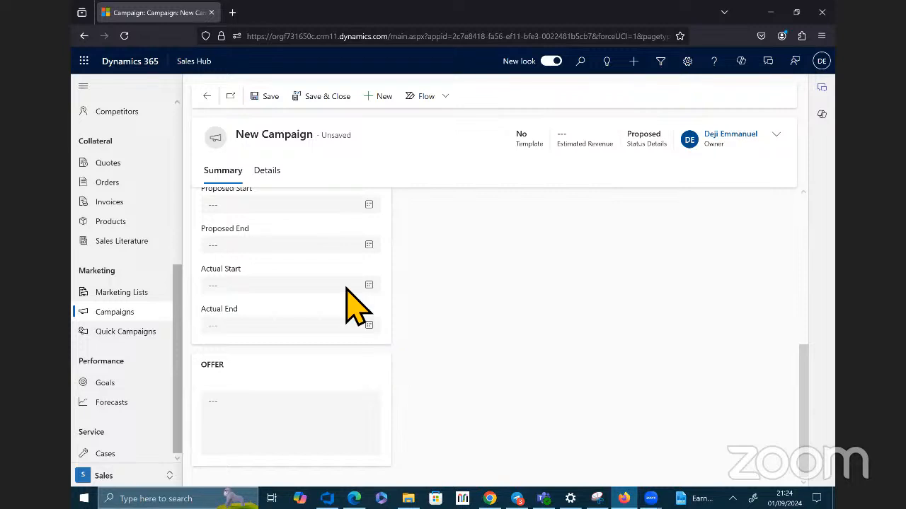
left_click(271, 96)
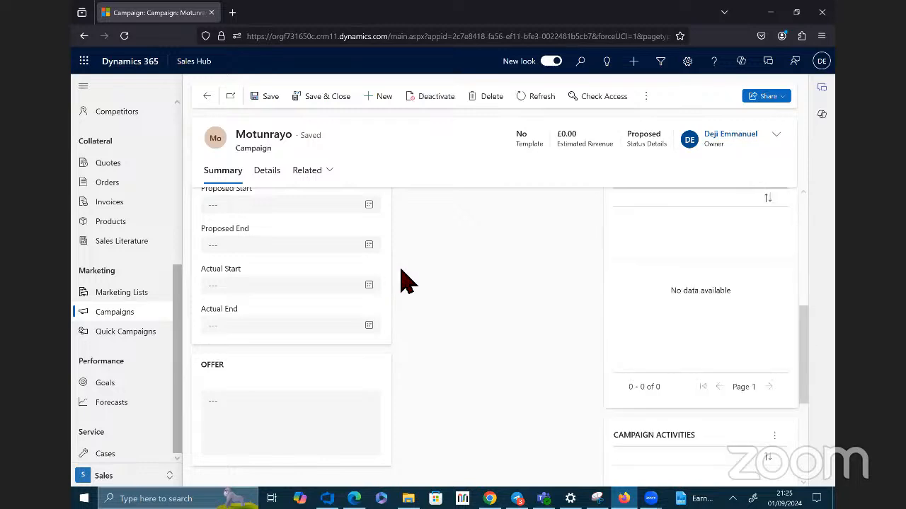
Step: Review the saved direct marketing campaign's summary, financials, administration and responses details
scroll(406, 282, "up", 3)
scroll(407, 282, "up", 1)
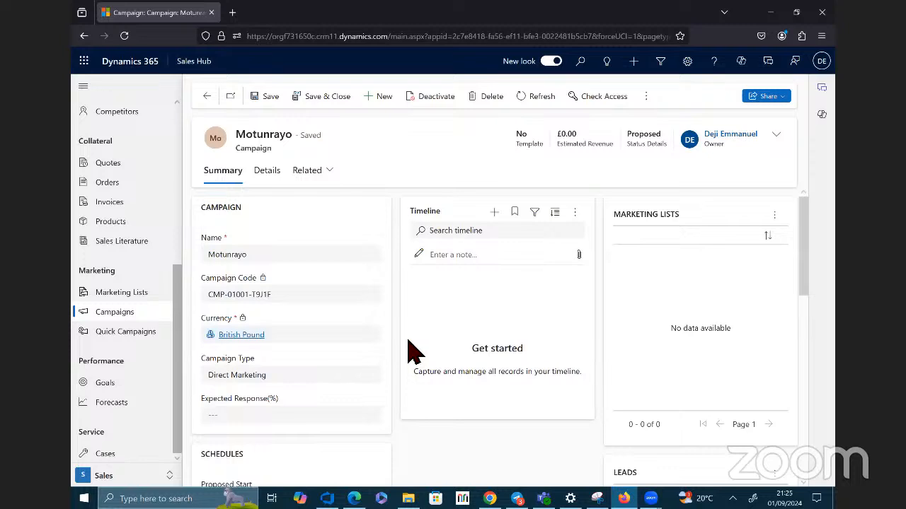
left_click(269, 173)
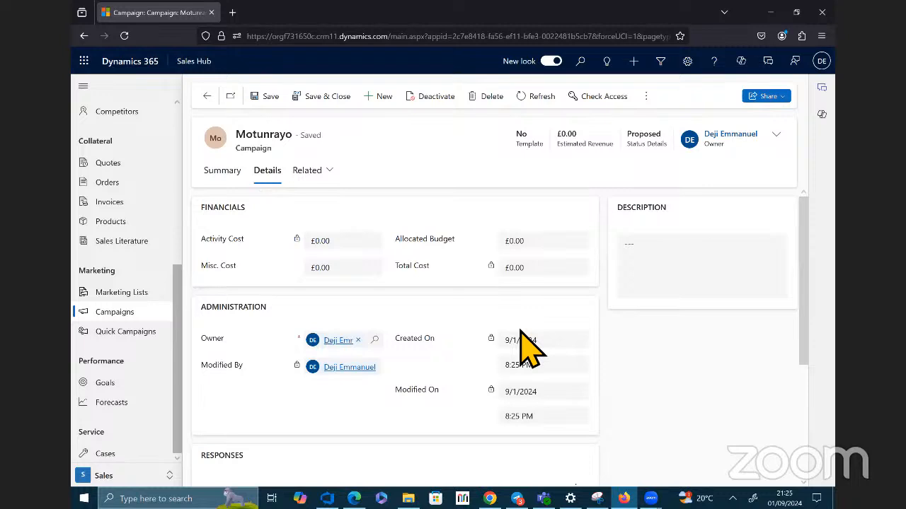
scroll(527, 346, "down", 2)
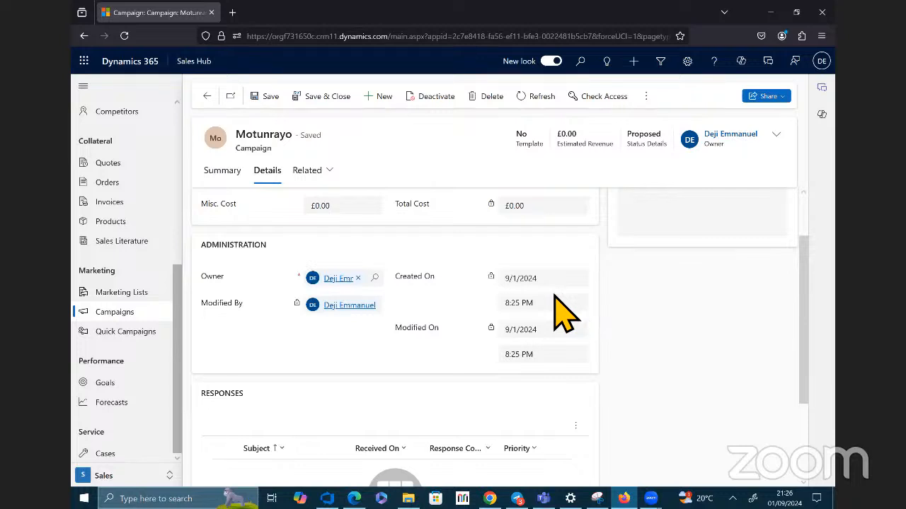
scroll(651, 202, "up", 1)
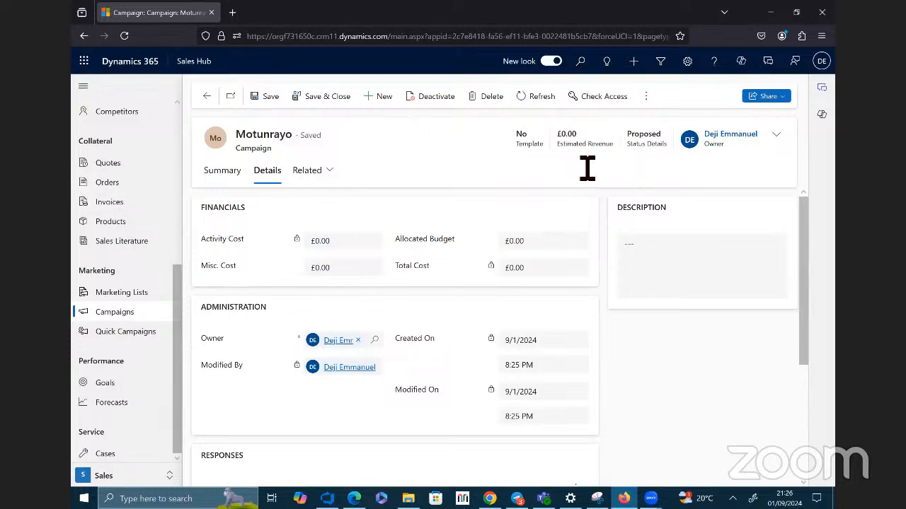
scroll(517, 243, "down", 3)
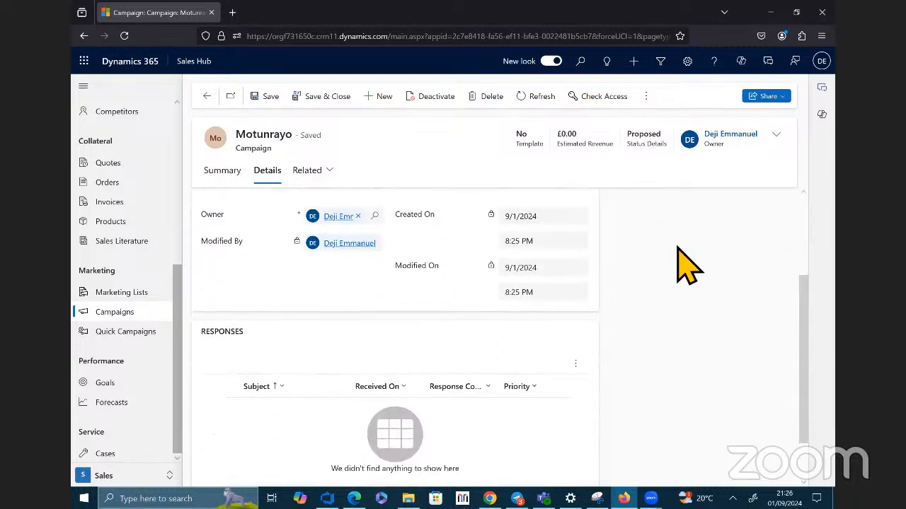
scroll(718, 280, "down", 1)
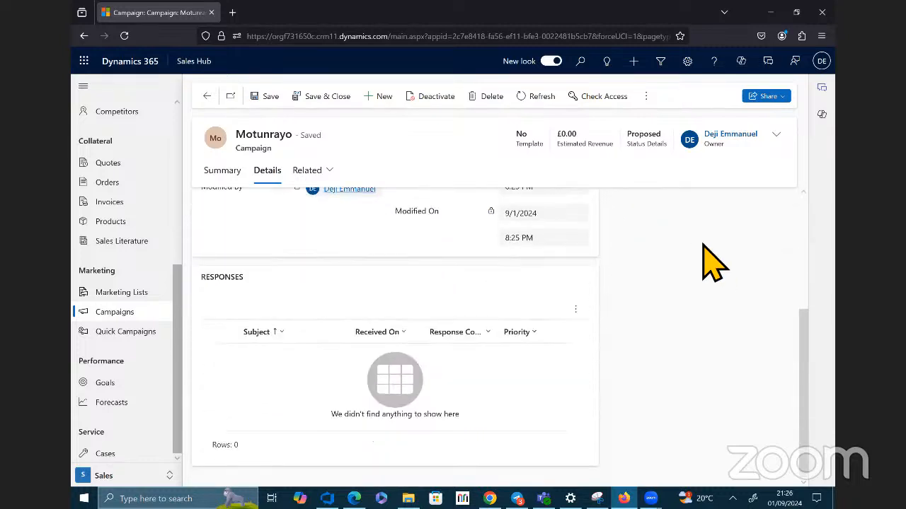
scroll(711, 258, "up", 3)
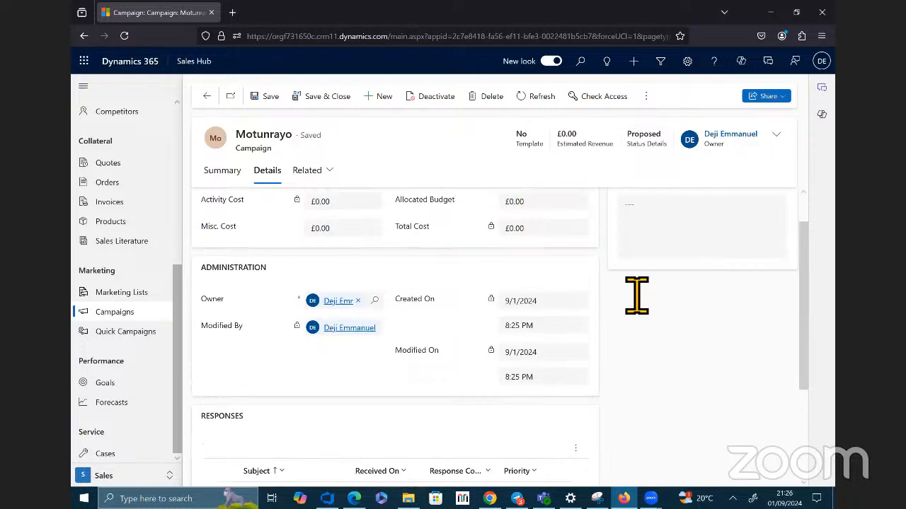
Step: Open the campaign's related target marketing lists and look through the available list views
scroll(636, 295, "up", 1)
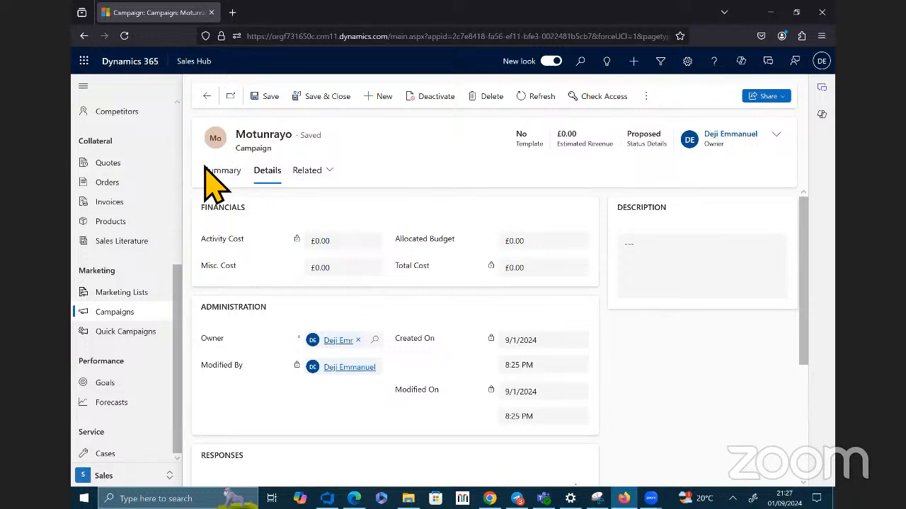
left_click(332, 172)
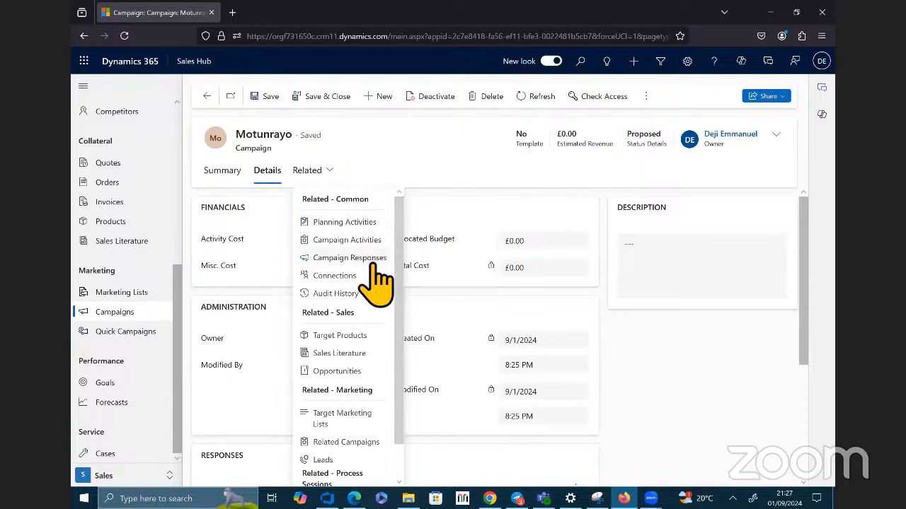
left_click_drag(399, 289, 402, 334)
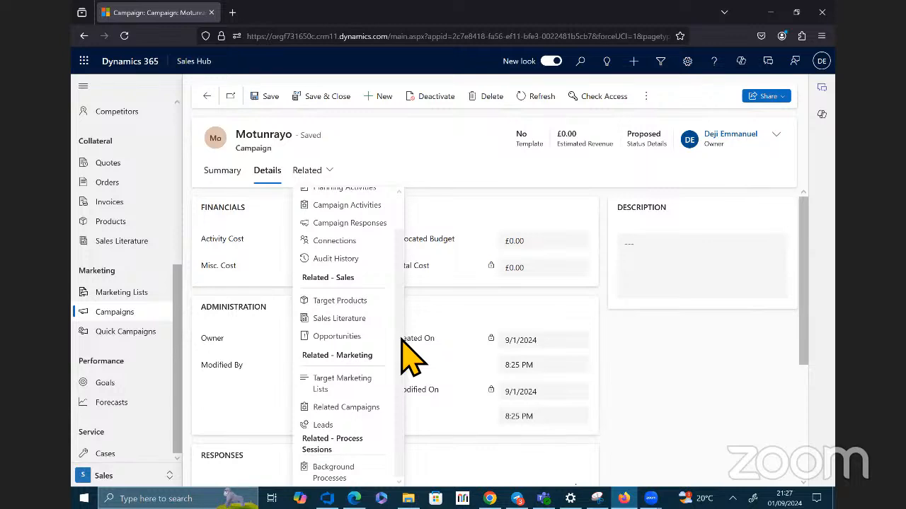
left_click(370, 380)
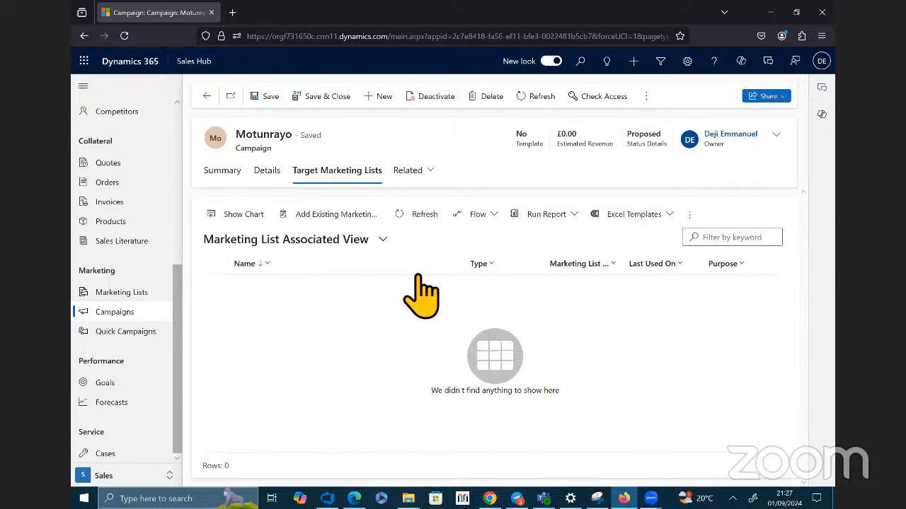
left_click(387, 241)
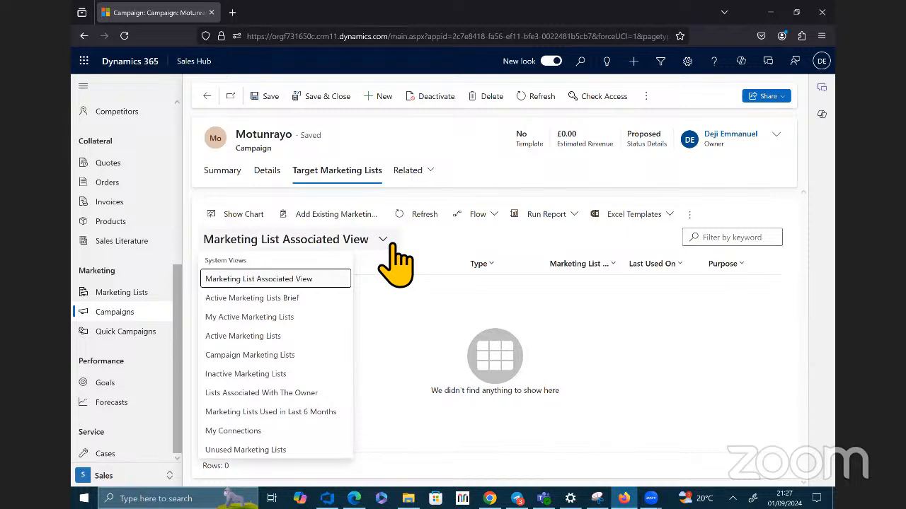
left_click(394, 244)
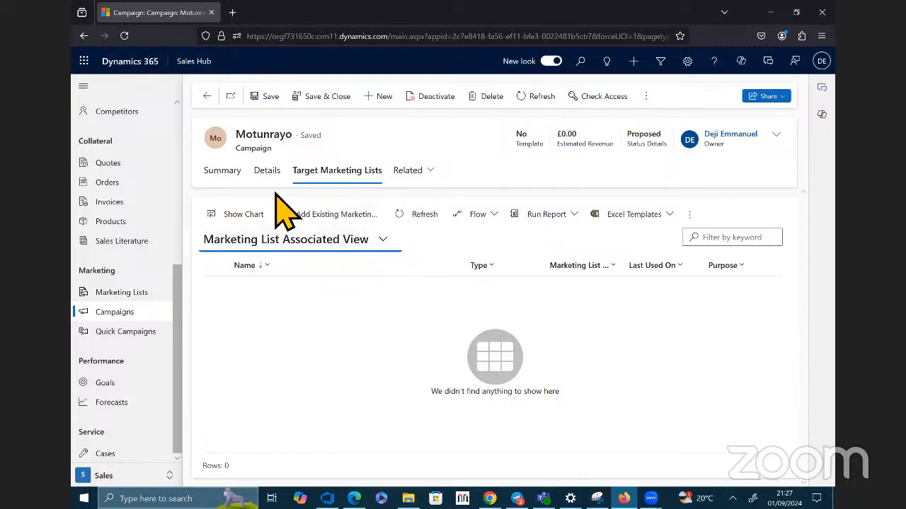
Step: Try to add an existing marketing list to the campaign by looking up "Survey"
left_click(330, 218)
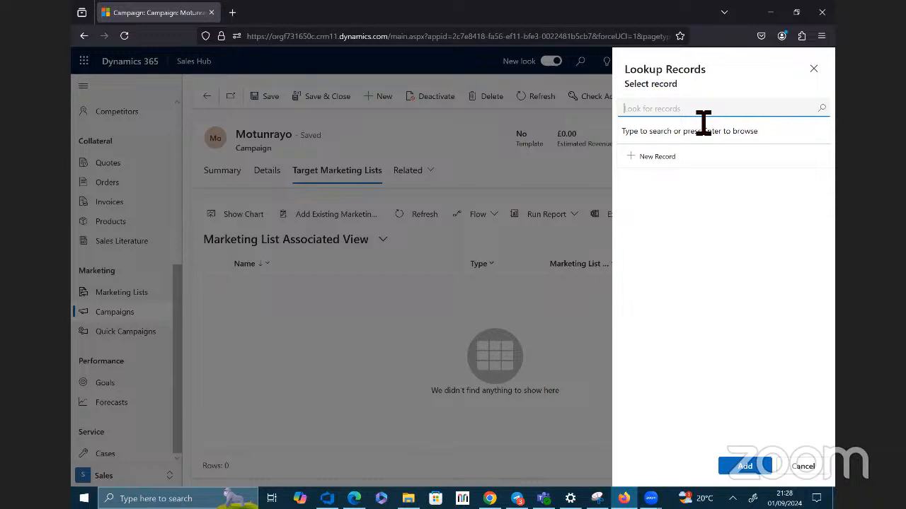
type("Surv")
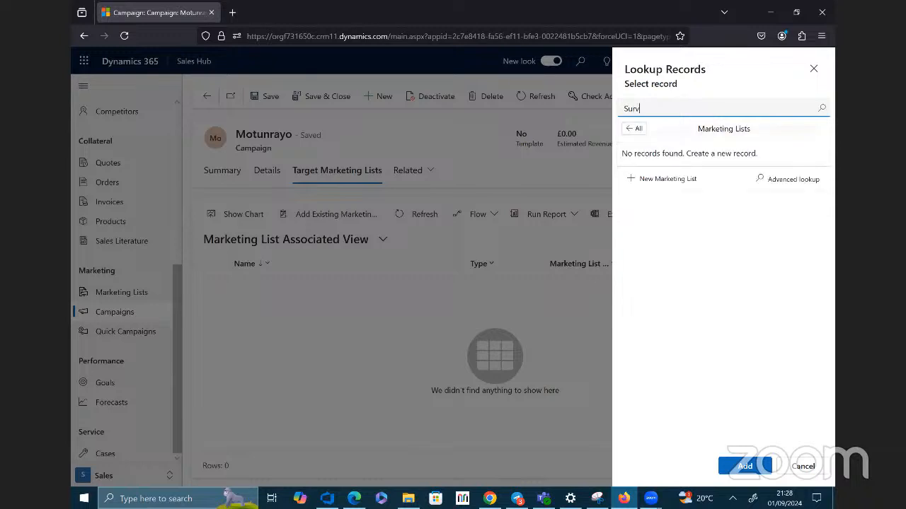
type("ey")
type("y")
left_click(642, 133)
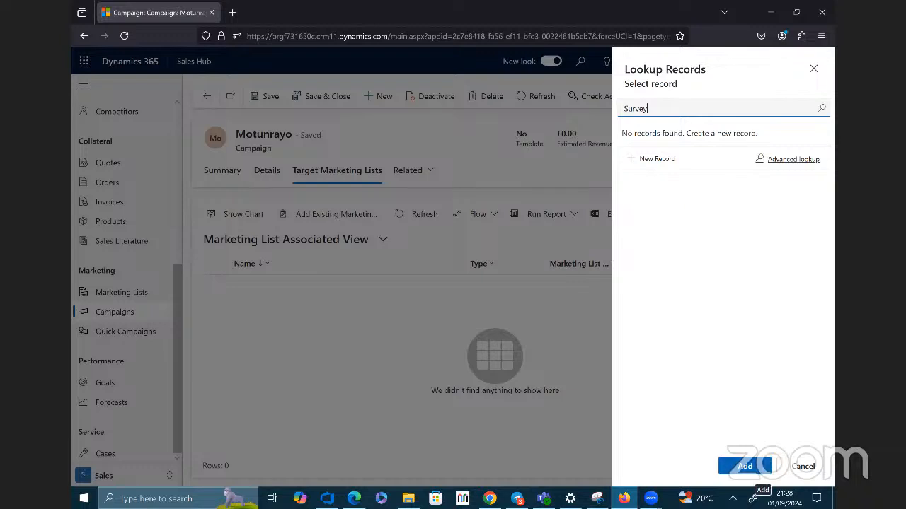
left_click(744, 466)
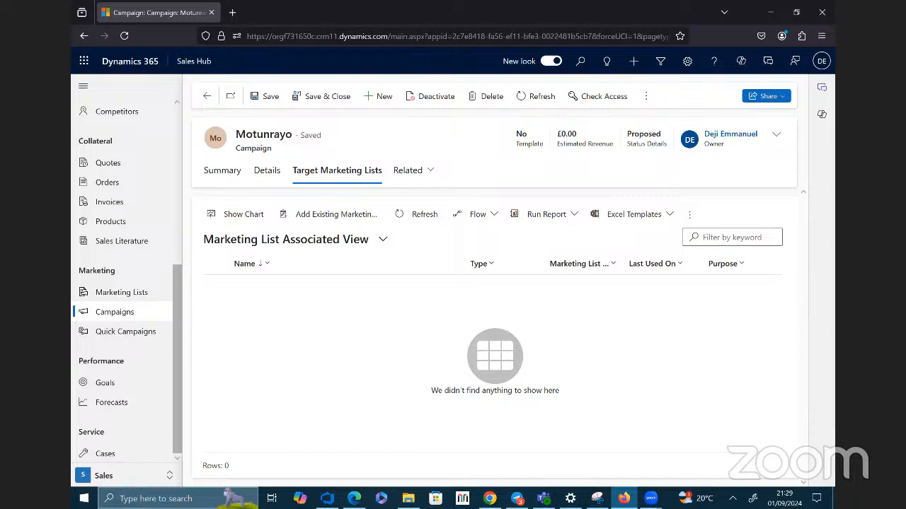
Step: Start a new case from the service cases and examine the case detail fields on its summary form
left_click(105, 453)
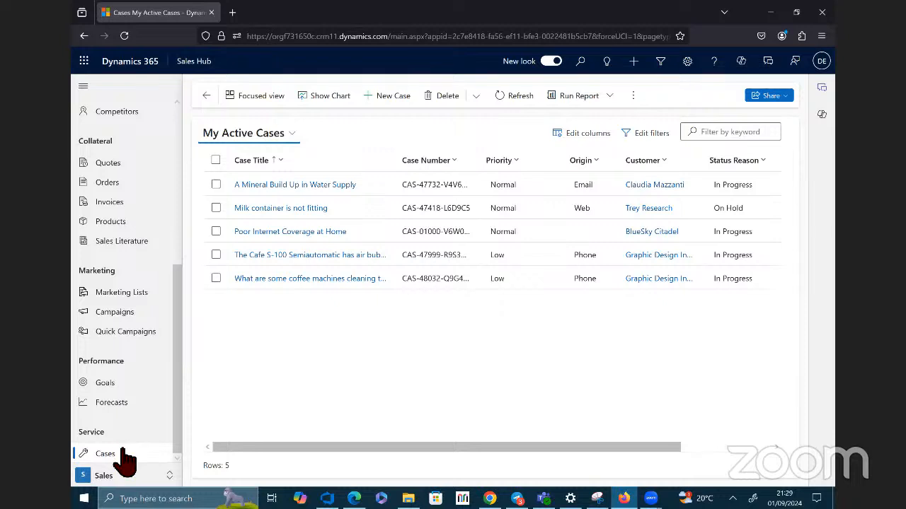
left_click(393, 96)
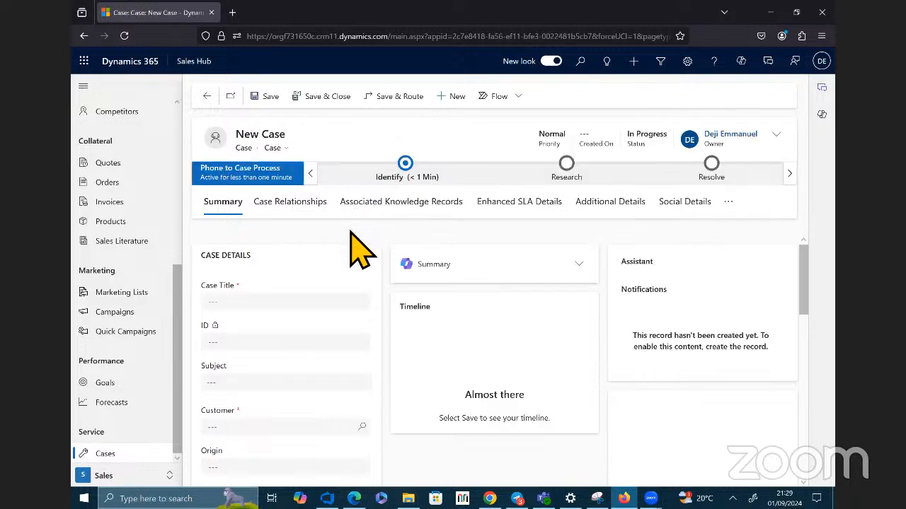
scroll(350, 241, "down", 1)
scroll(351, 253, "up", 1)
left_click(349, 256)
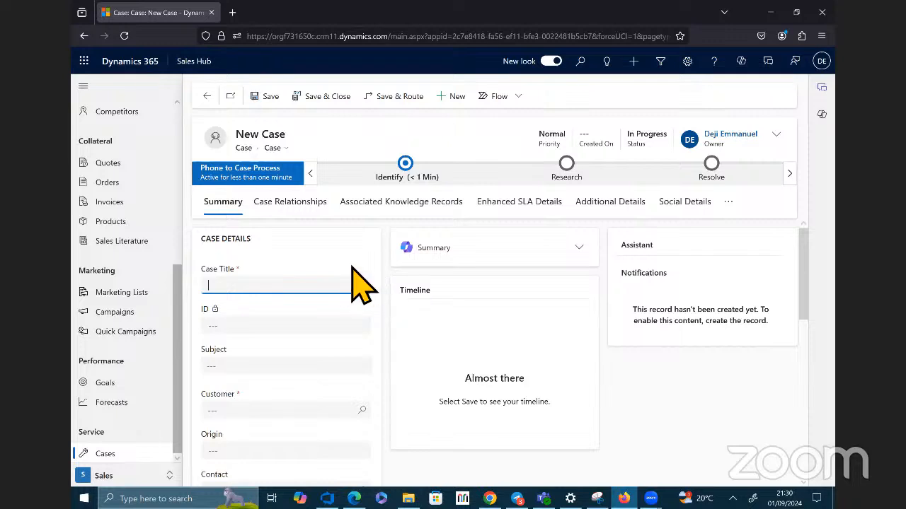
scroll(368, 287, "down", 1)
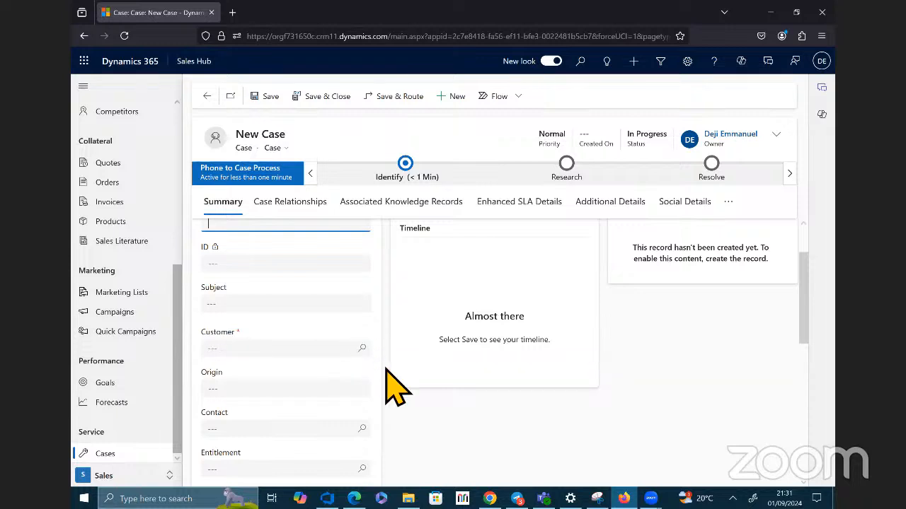
scroll(387, 369, "up", 1)
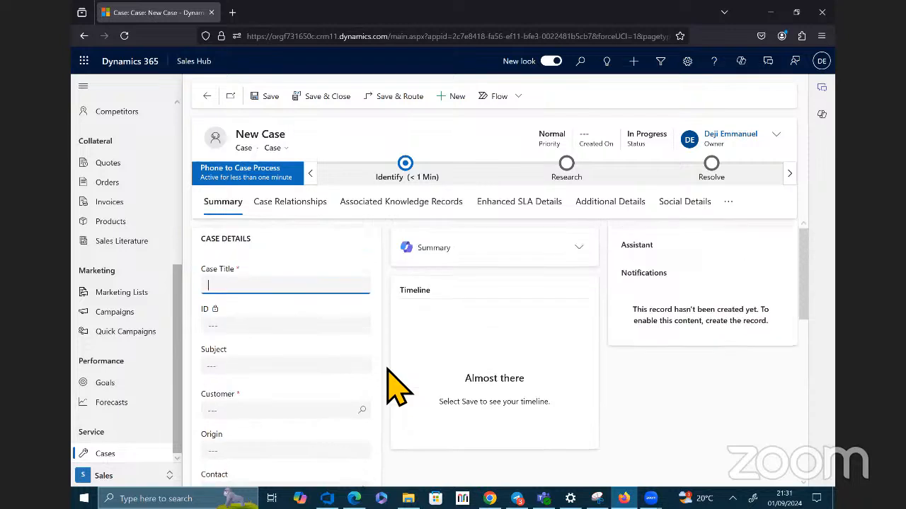
scroll(387, 369, "down", 1)
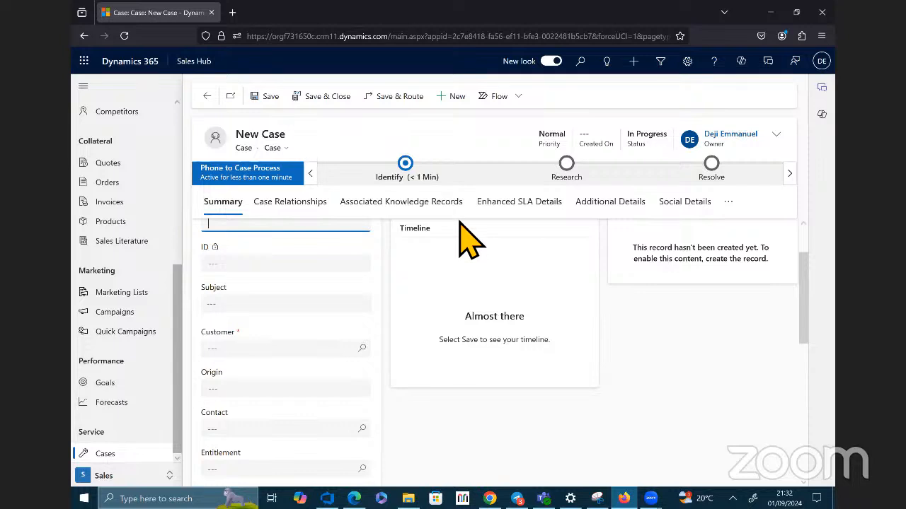
scroll(353, 303, "up", 2)
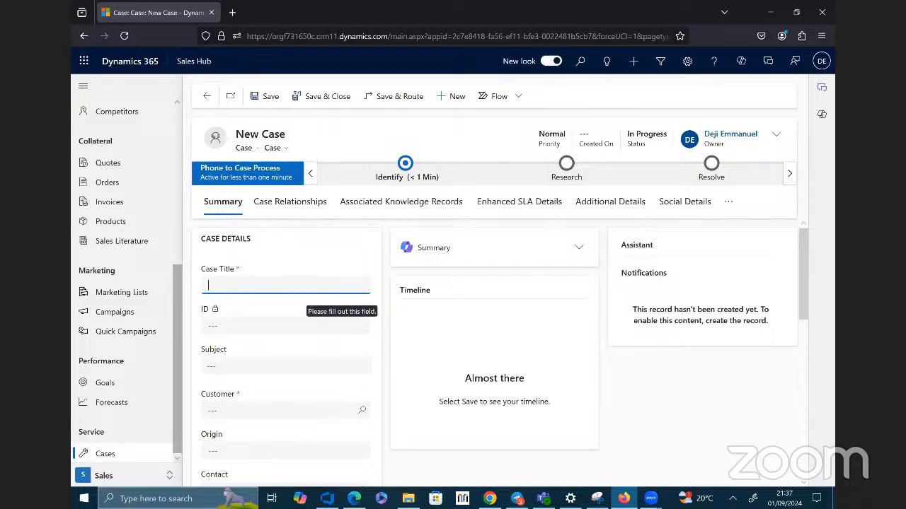
Step: Enter "Poor Internet Service" as the new case's title
type("Poor Internet Service")
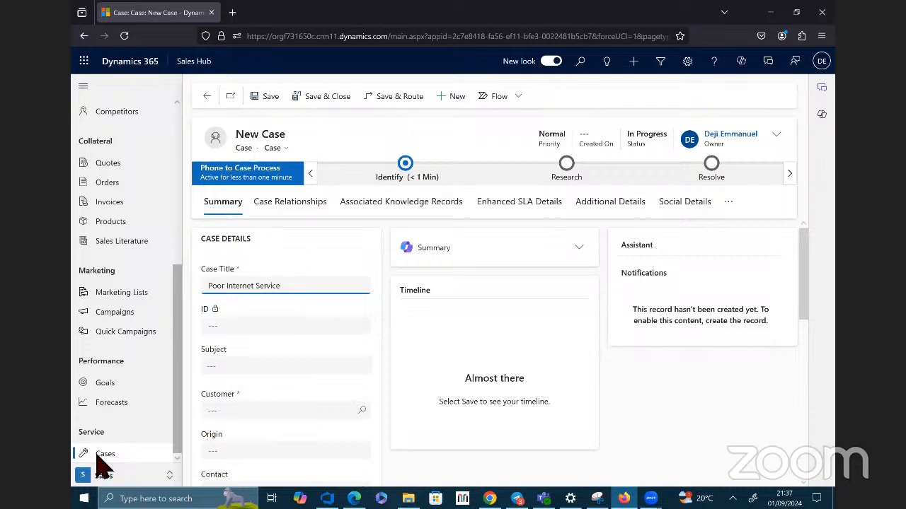
scroll(370, 339, "down", 2)
scroll(358, 344, "down", 3)
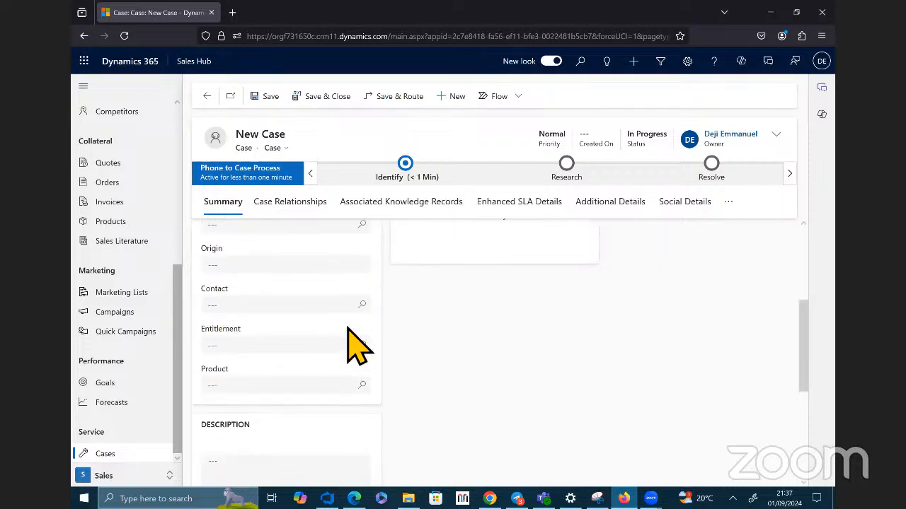
scroll(360, 339, "up", 5)
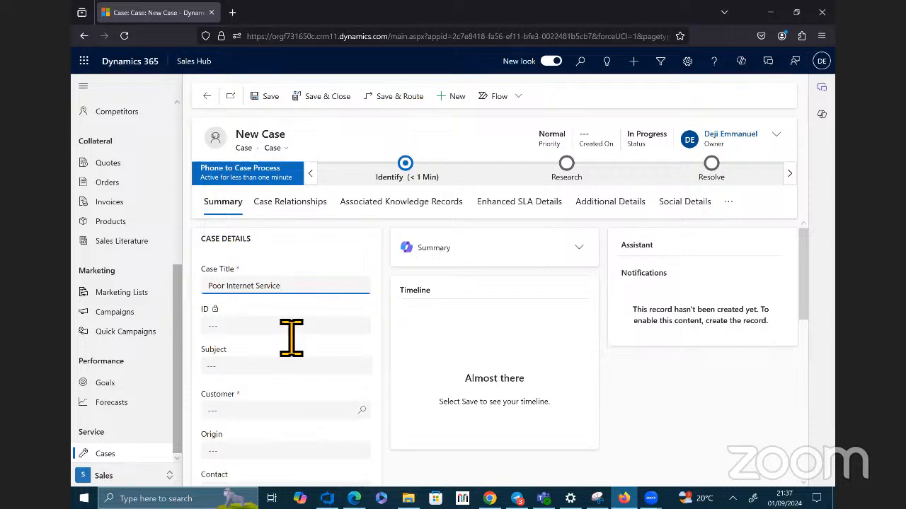
Step: Set the case's customer to the existing contact whose company is BlueSky Citadel
scroll(312, 297, "down", 2)
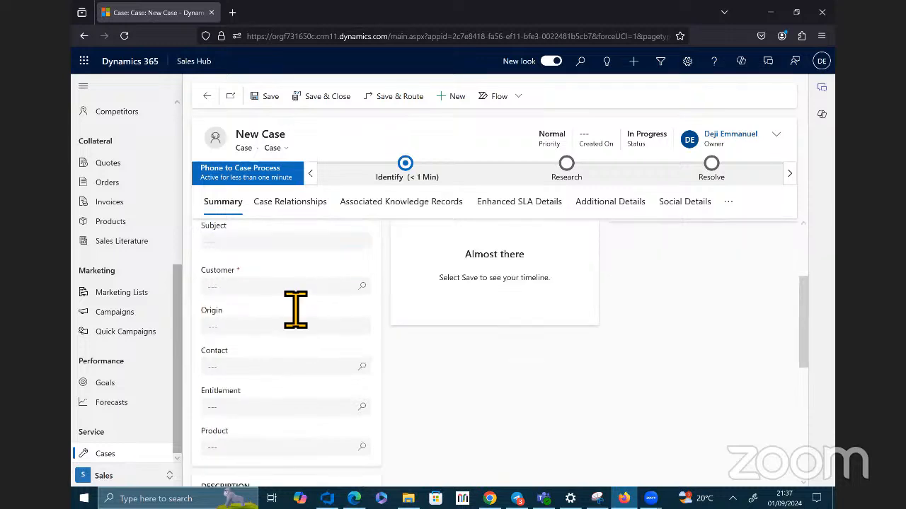
left_click(296, 290)
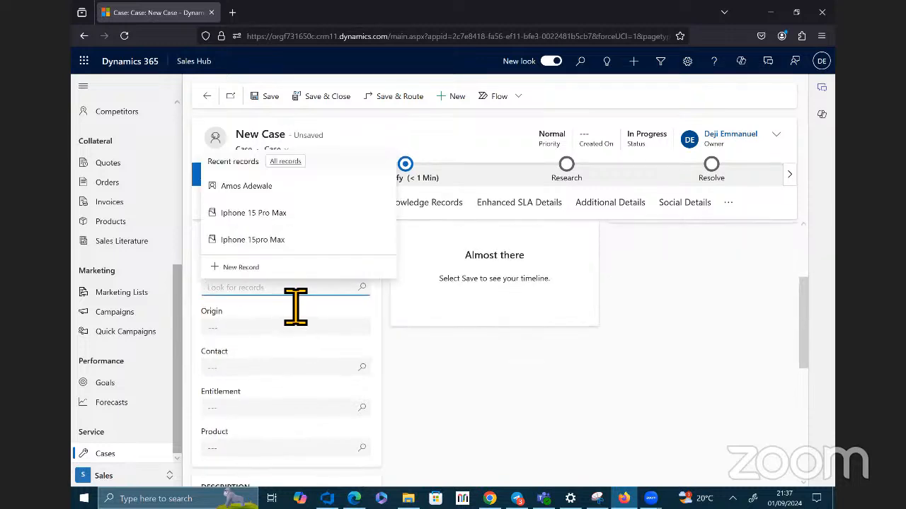
type("M")
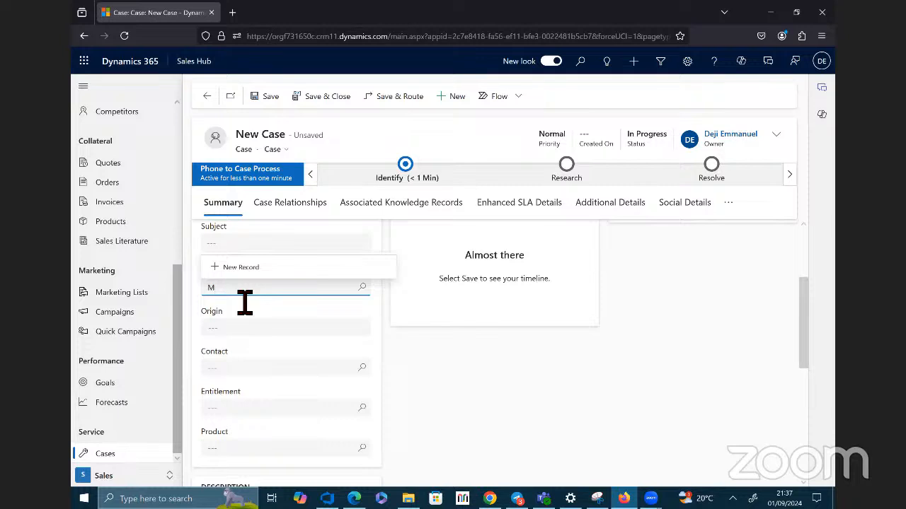
key("BackSpace")
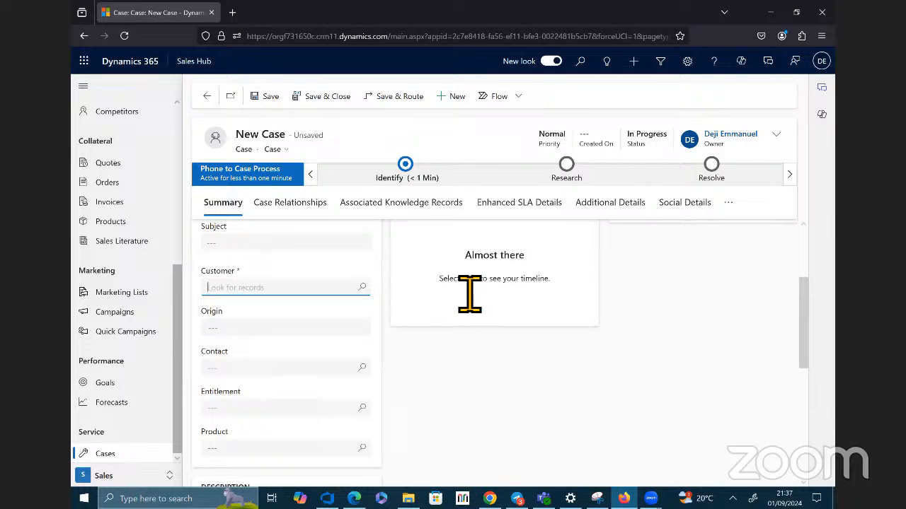
left_click(365, 290)
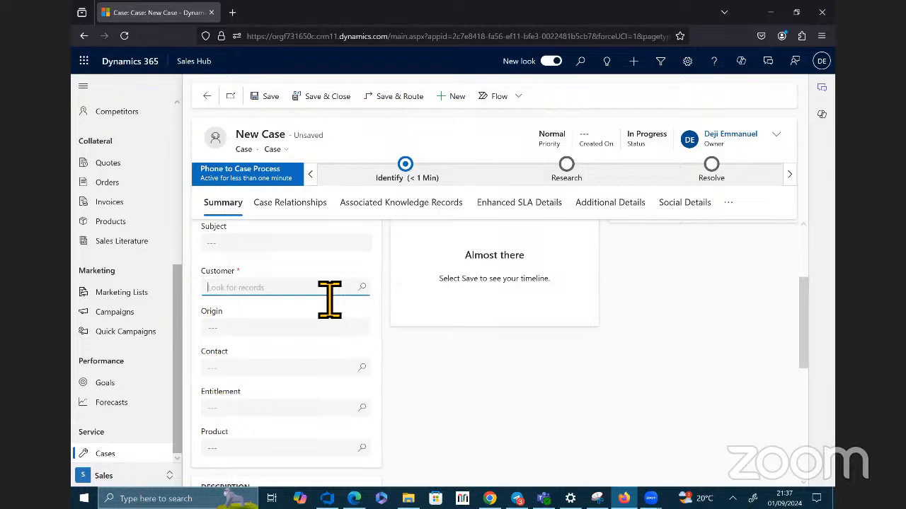
type("m")
key("BackSpace")
left_click(363, 288)
scroll(299, 192, "down", 5)
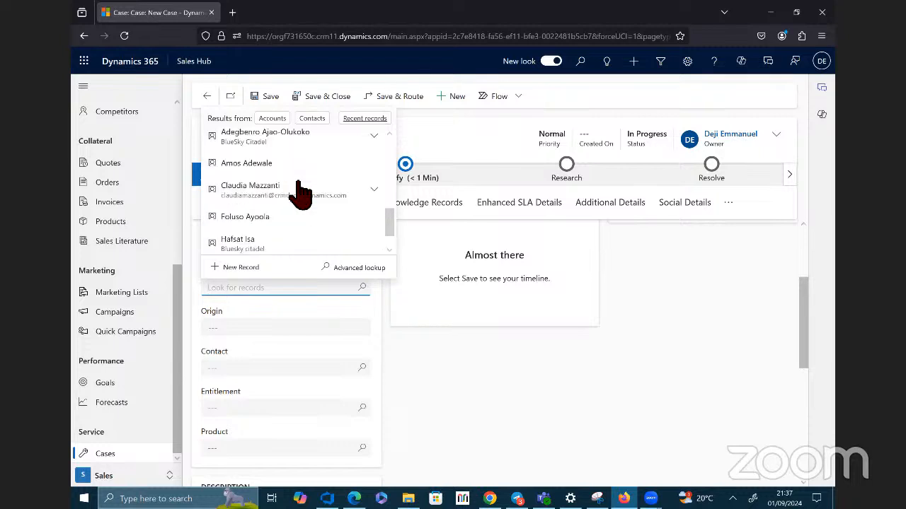
left_click(305, 242)
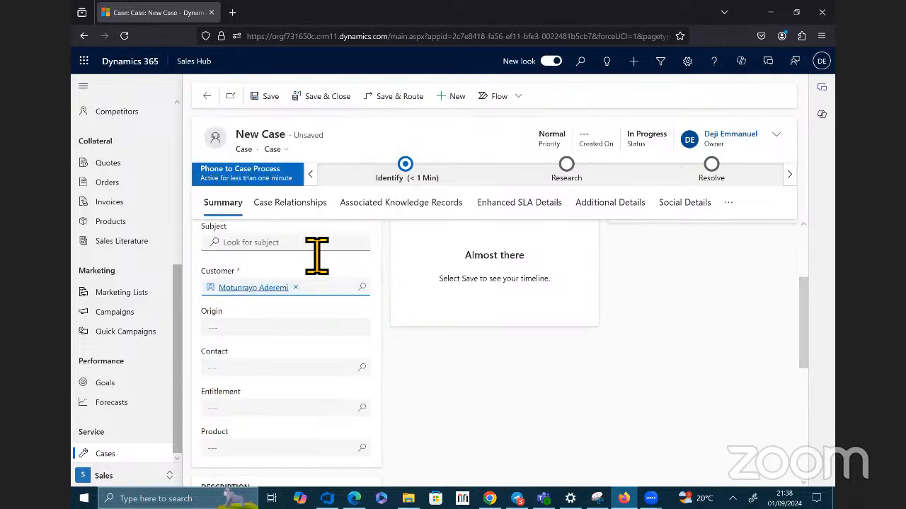
Step: Replace the case's customer with another existing contact, one that has no company or e-mail listed
scroll(400, 389, "down", 2)
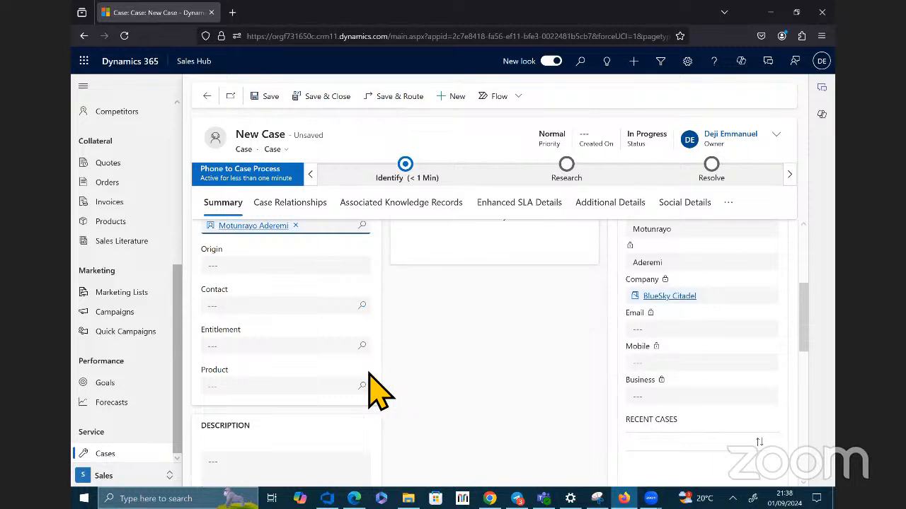
scroll(379, 390, "down", 5)
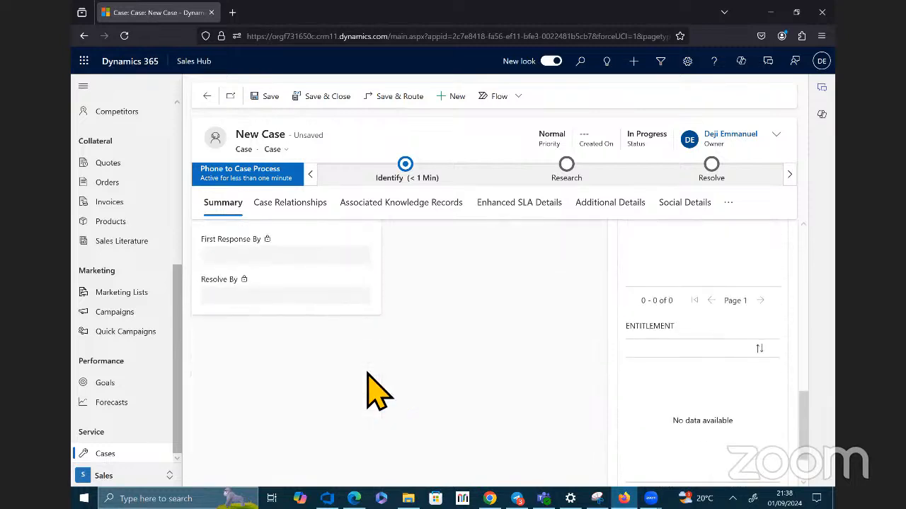
scroll(379, 391, "up", 7)
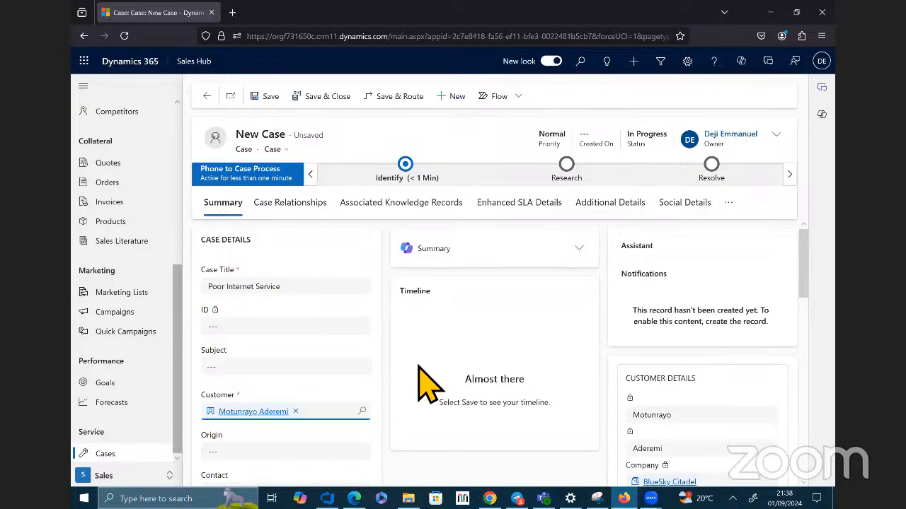
scroll(419, 367, "down", 1)
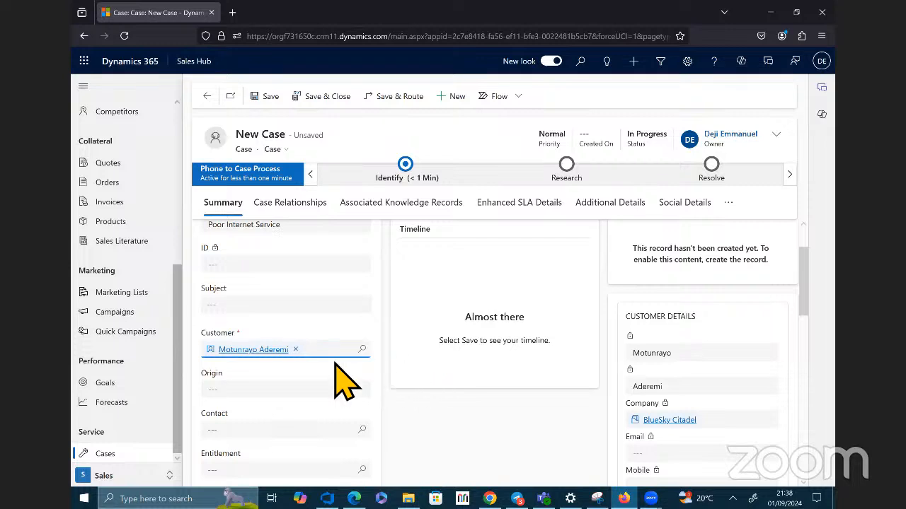
left_click(368, 351)
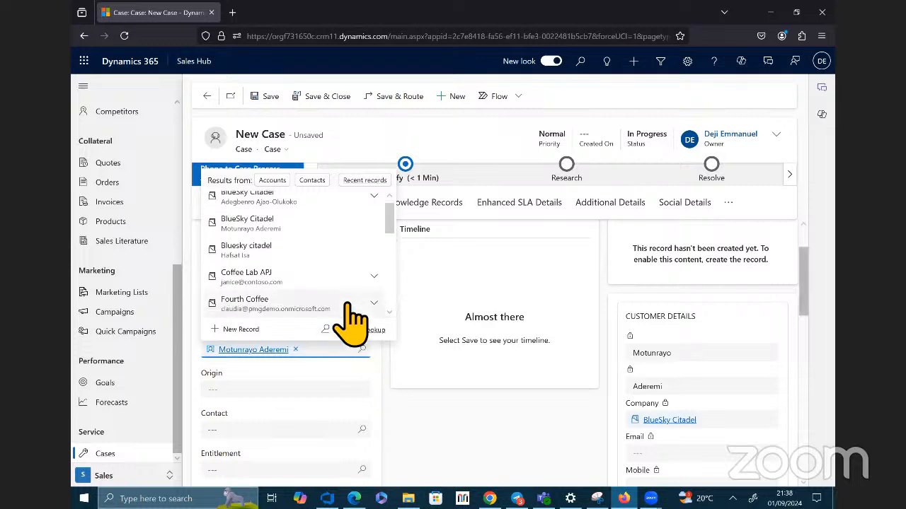
scroll(352, 318, "down", 3)
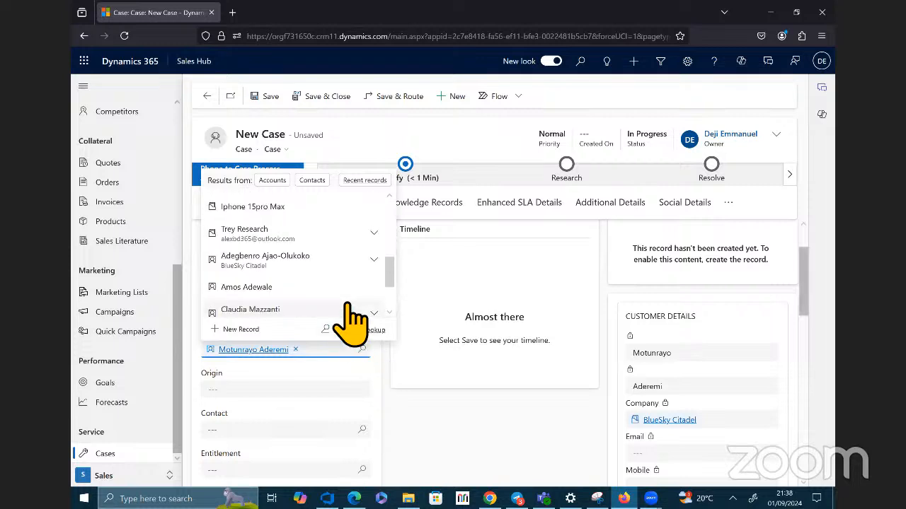
left_click(297, 290)
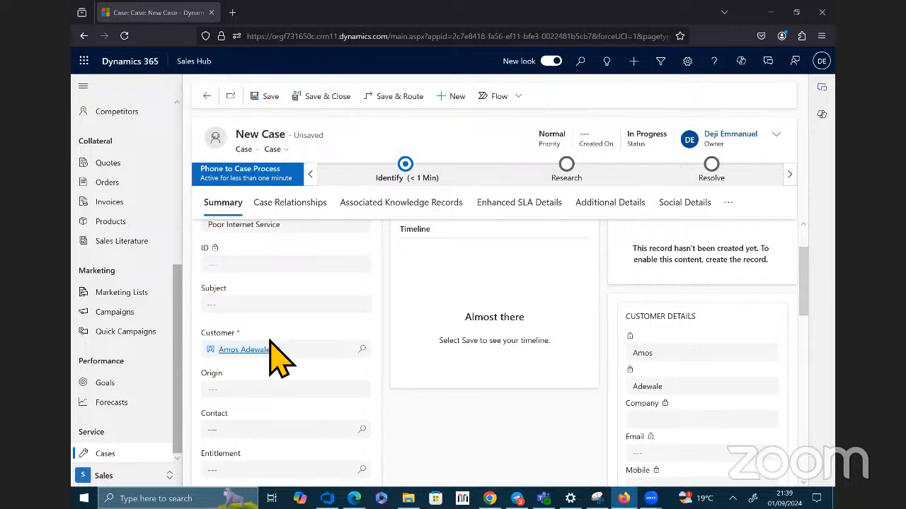
Step: Look up available records for the case's Contact field
scroll(278, 347, "down", 2)
scroll(276, 318, "up", 1)
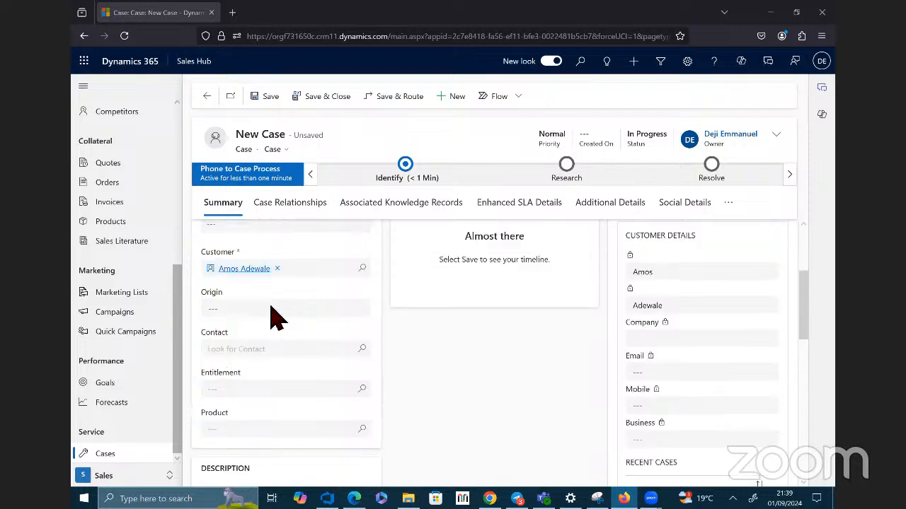
scroll(290, 318, "down", 2)
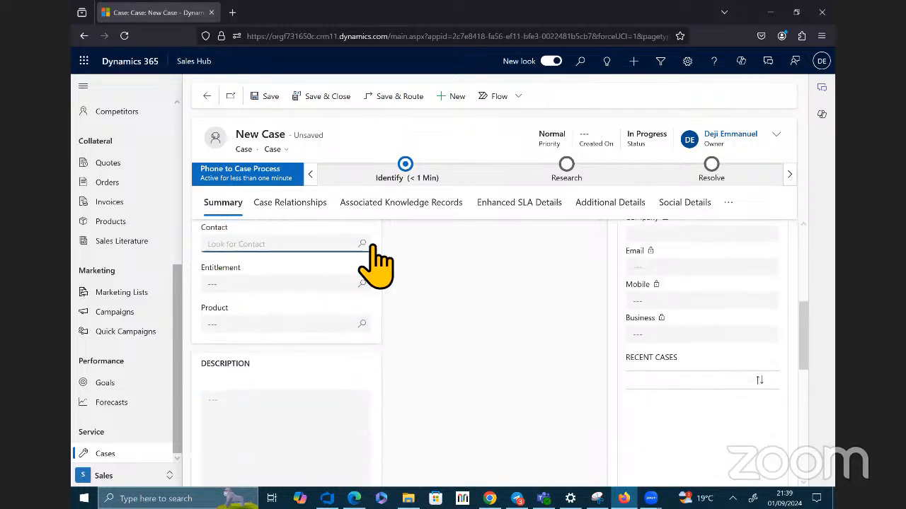
left_click(362, 245)
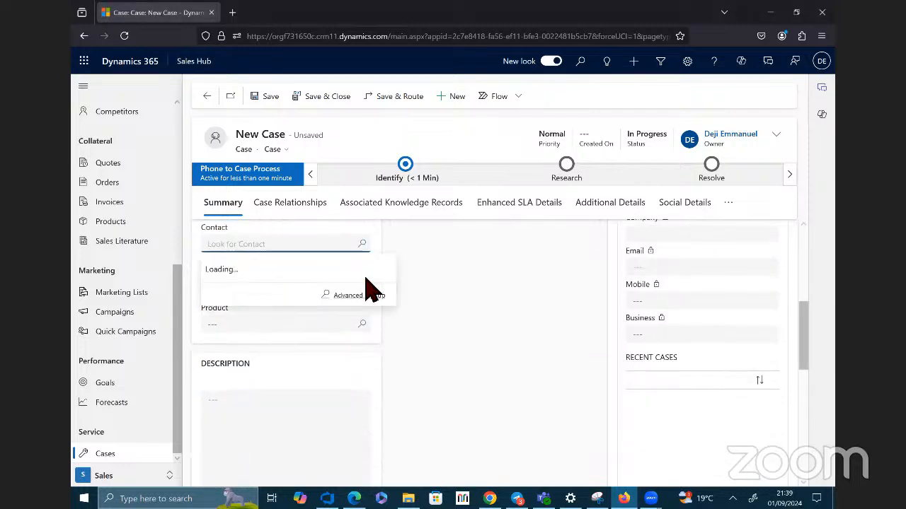
left_click(363, 245)
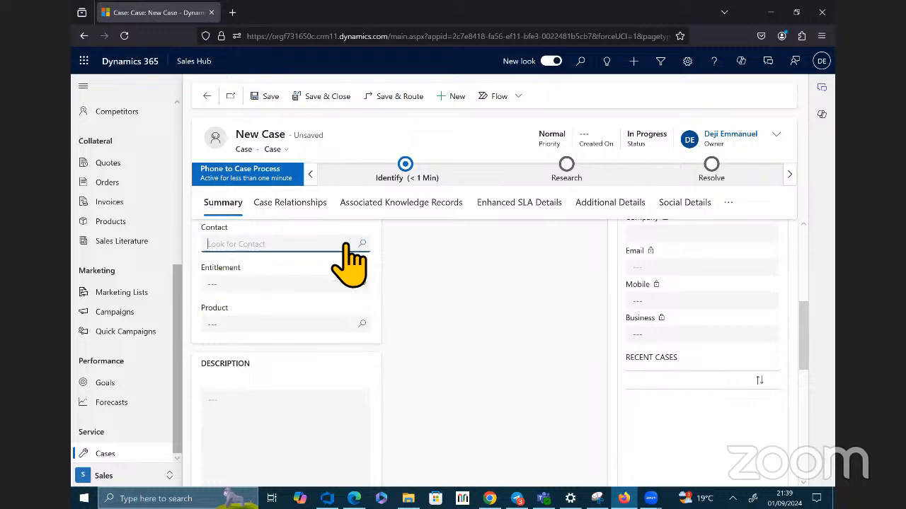
left_click(347, 245)
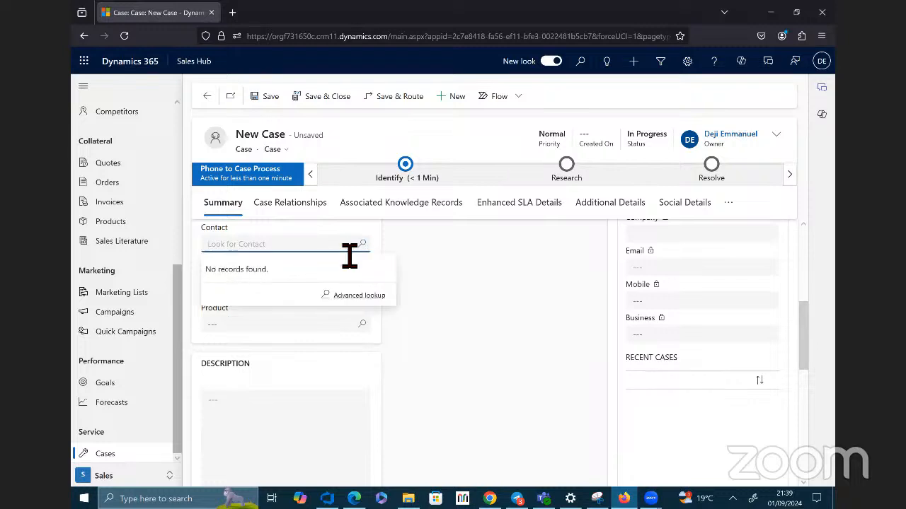
Step: Save the new case and keep its record open
scroll(353, 260, "up", 2)
scroll(351, 265, "down", 2)
left_click(272, 104)
left_click(272, 104)
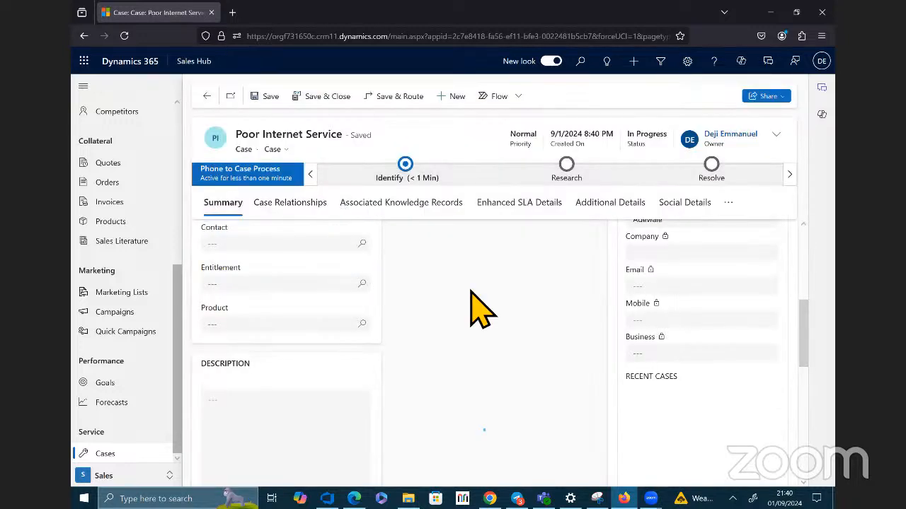
Step: Review the saved case's relationships, including the options for similar cases, its associated knowledge records and its enhanced SLA details
left_click(316, 211)
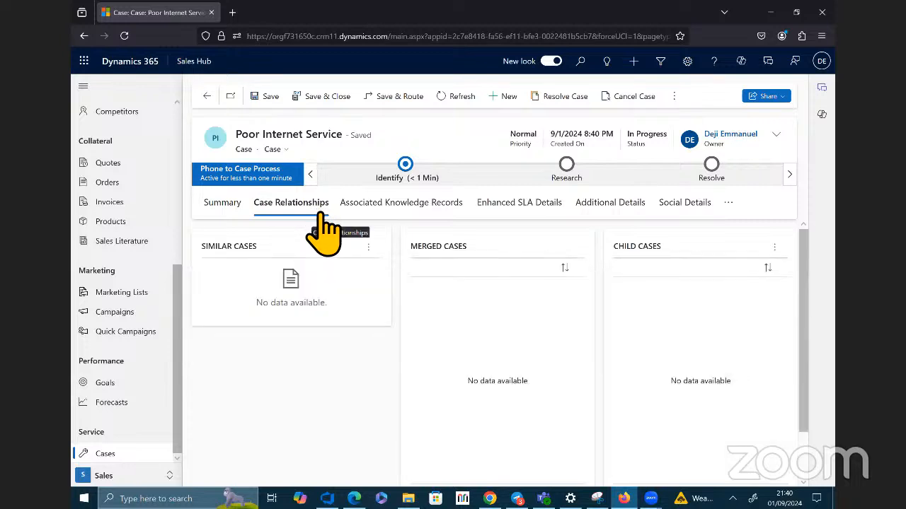
scroll(391, 295, "down", 2)
scroll(391, 296, "up", 2)
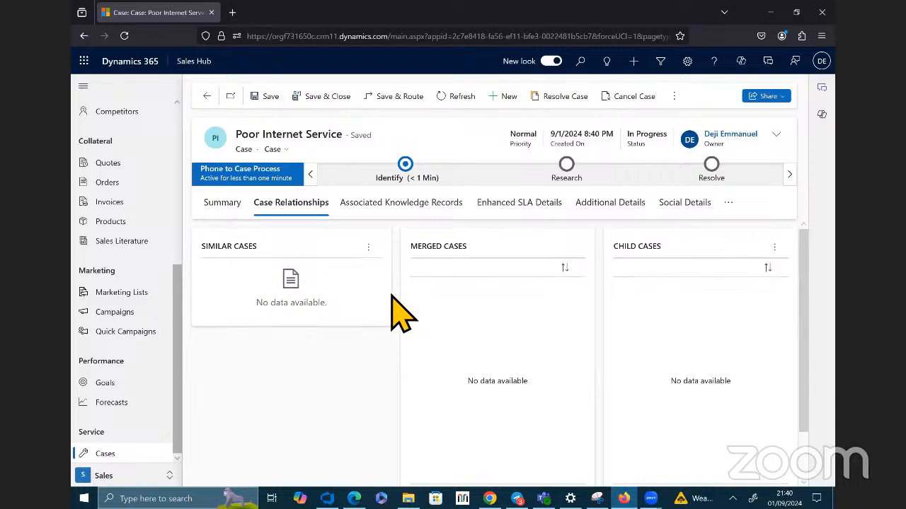
scroll(392, 295, "down", 2)
scroll(393, 295, "up", 2)
left_click(368, 247)
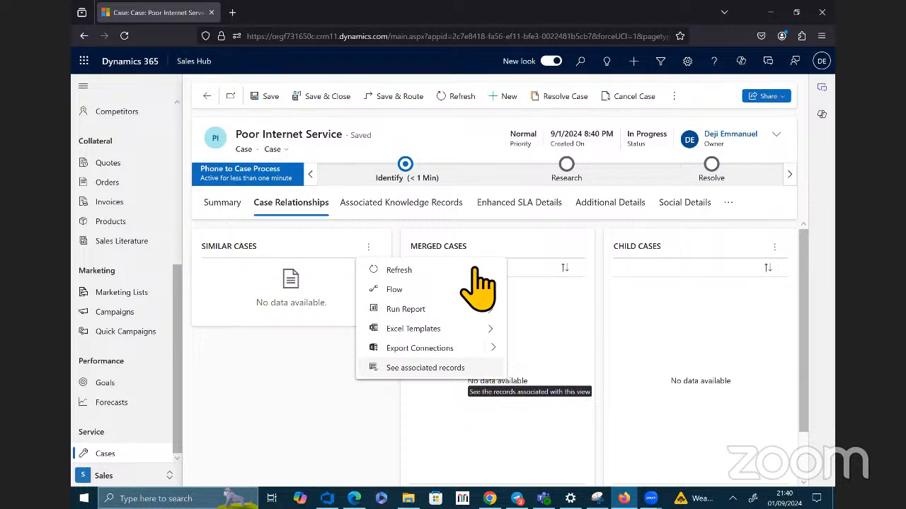
left_click(435, 217)
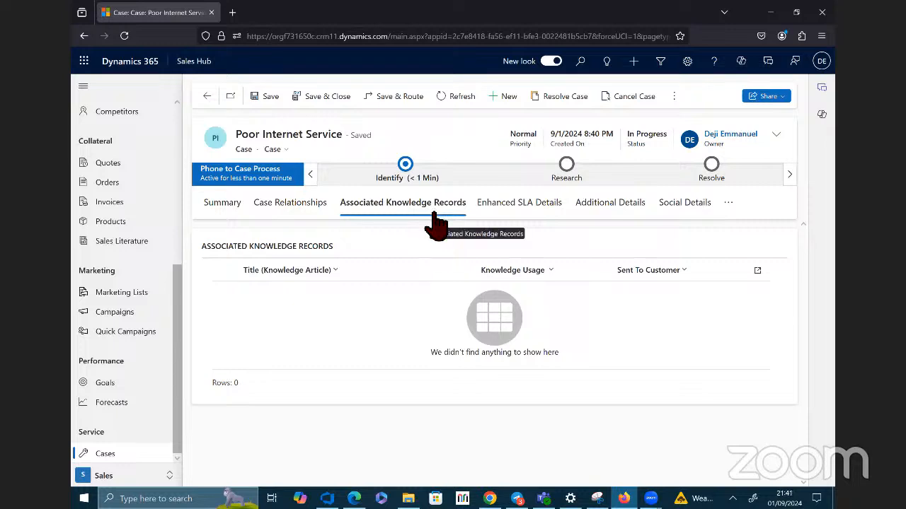
left_click(506, 208)
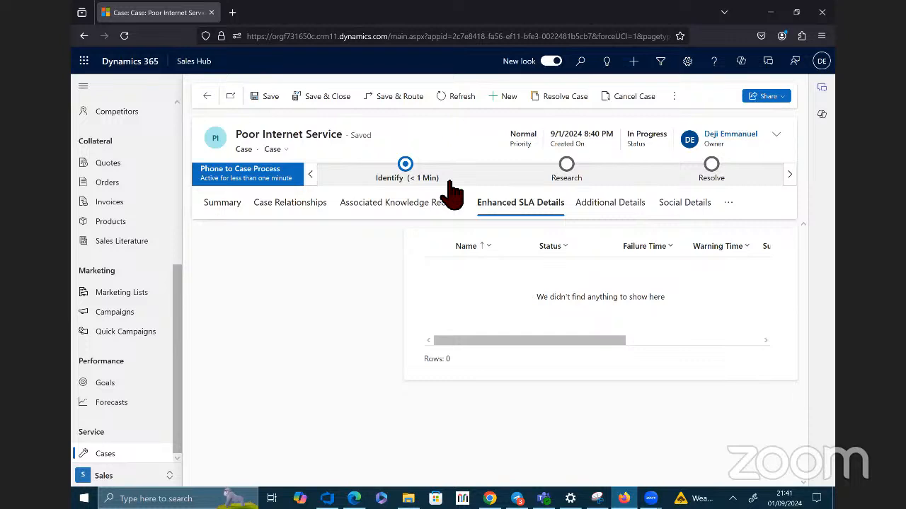
Step: Advance the case's Phone to Case Process through Identify and Research to the Resolve stage, keeping the customer and assignee
left_click(412, 174)
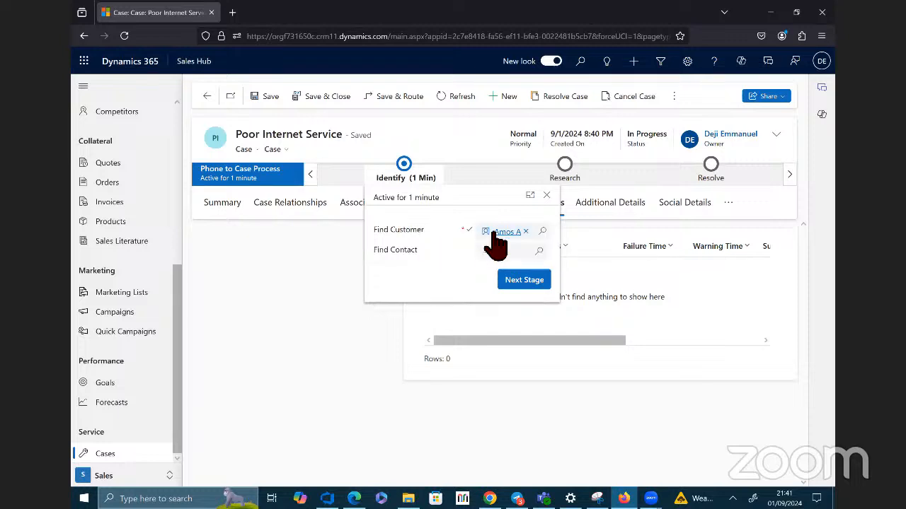
mouse_move(518, 235)
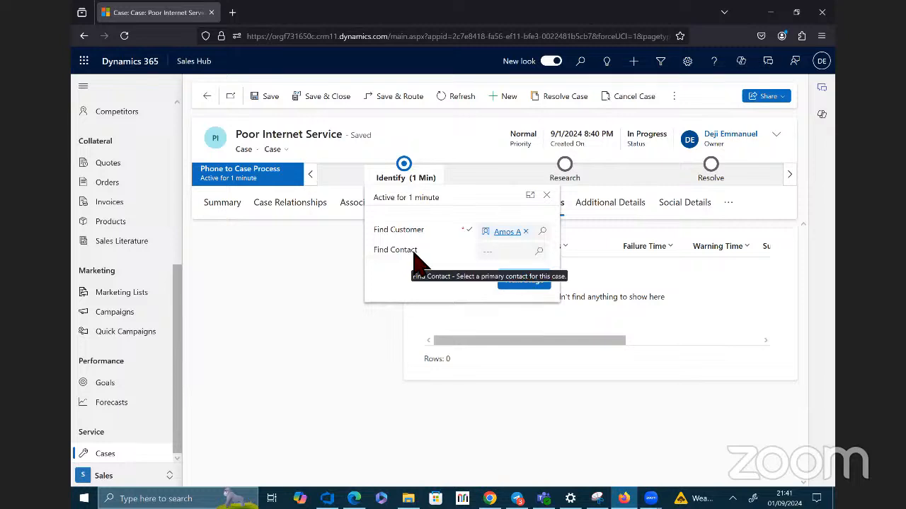
left_click(527, 283)
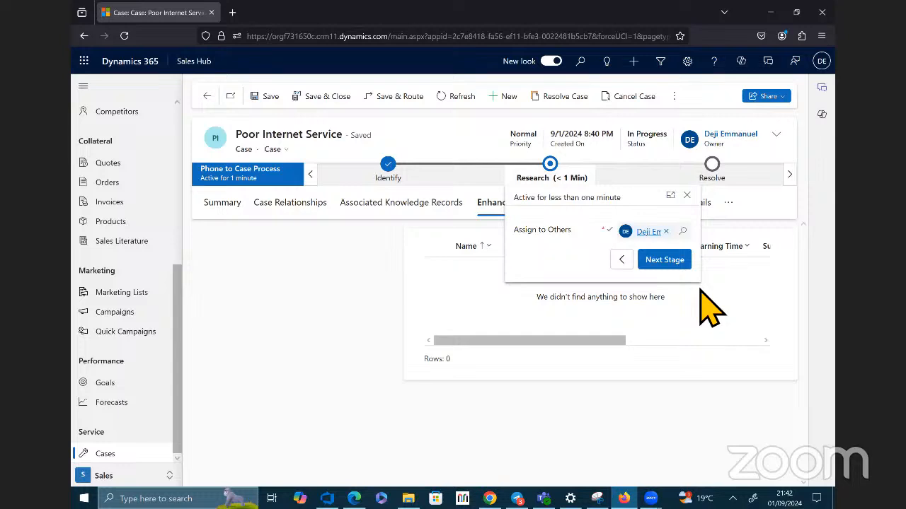
left_click(676, 261)
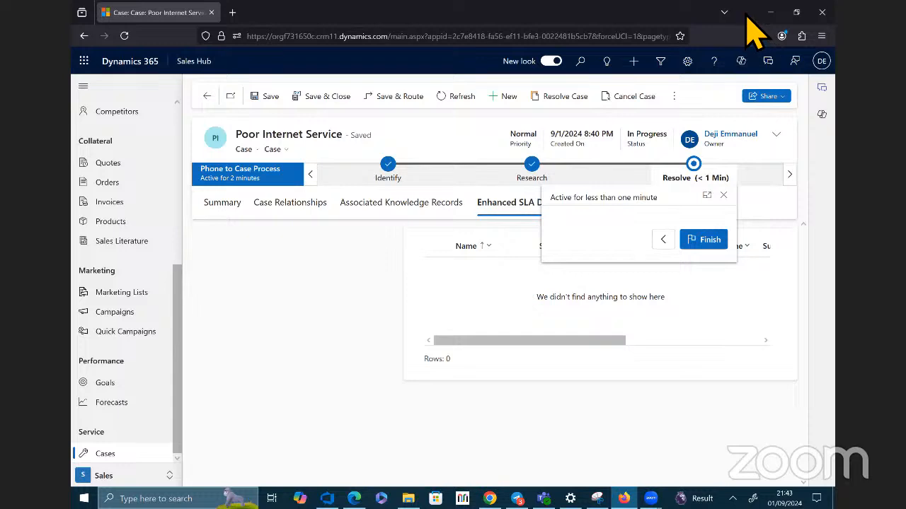
Step: Open a new Firefox tab beside the case and maximize the browser window
key("super+Down")
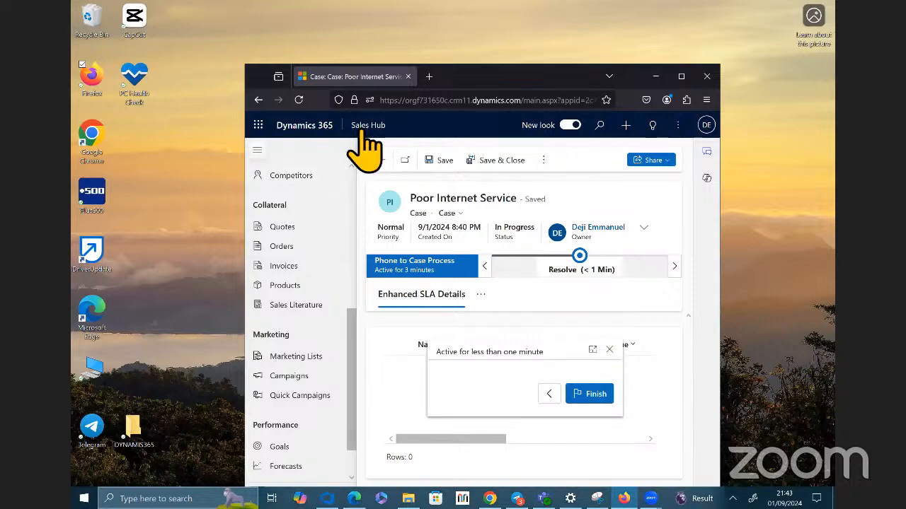
key("ctrl+t")
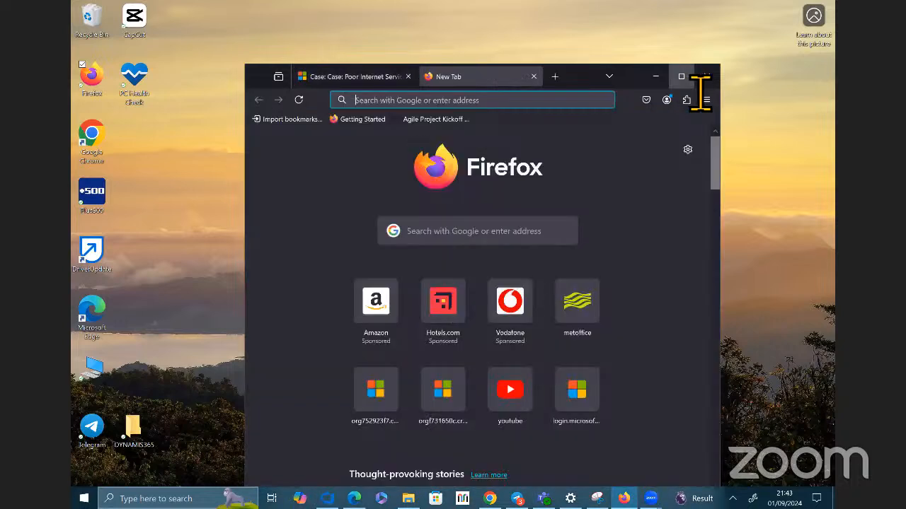
key("super+Up")
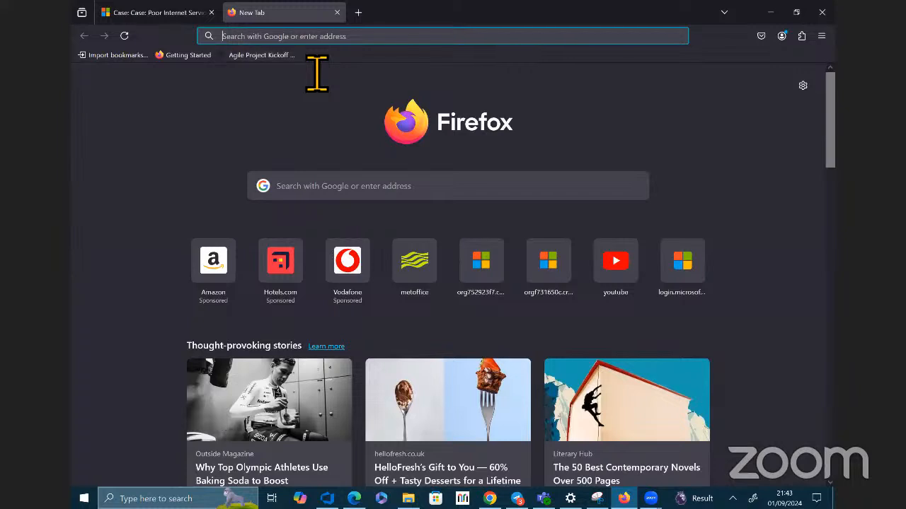
Step: Try to open the suggested My Open Leads page of Dynamics 365 in the new tab, retrying the connection
left_click(317, 37)
type("dyna")
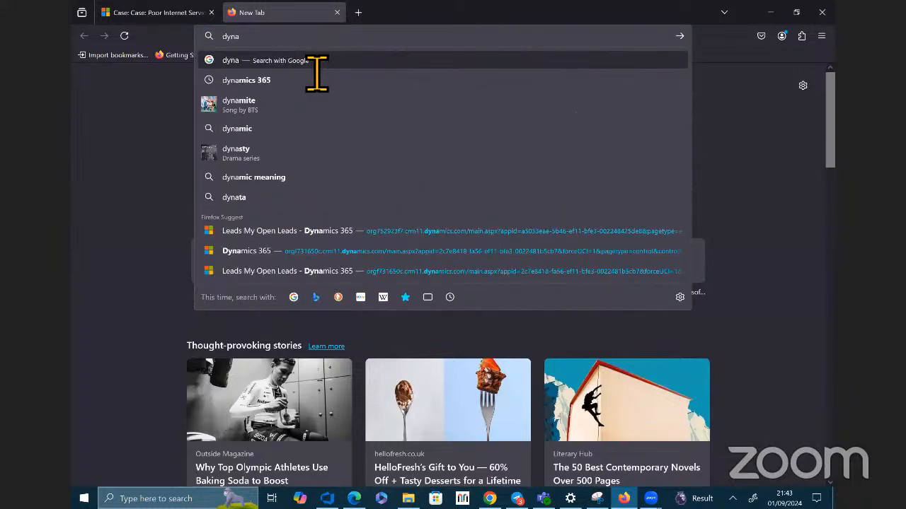
left_click(260, 230)
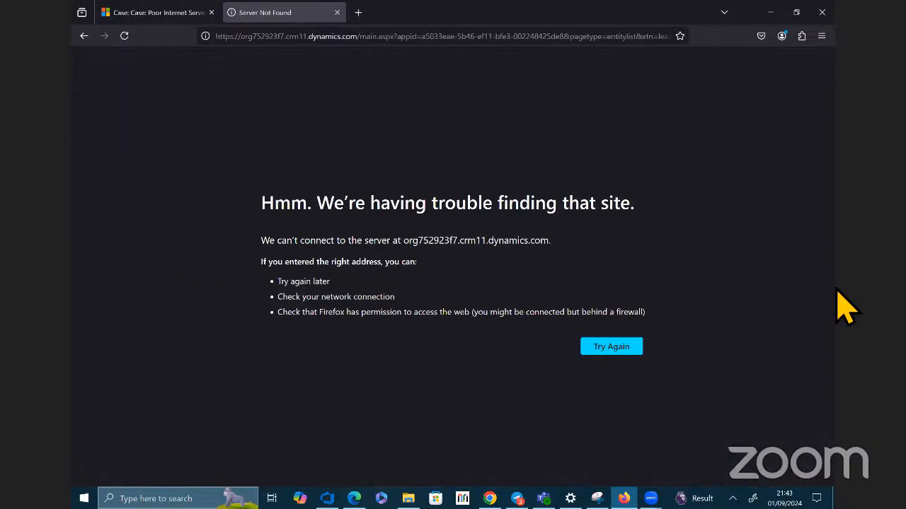
left_click(629, 347)
Step: Duplicate the browser tab that holds the Poor Internet Service case
right_click(259, 107)
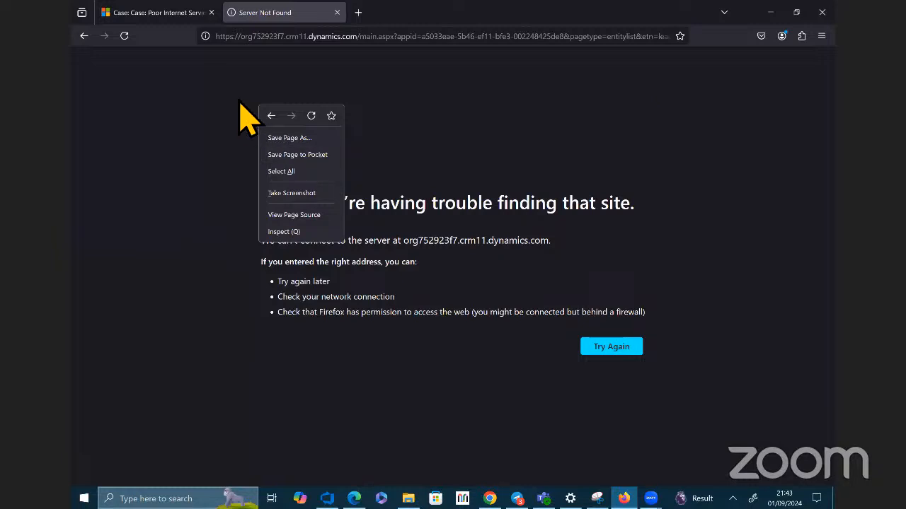
left_click(173, 12)
right_click(173, 10)
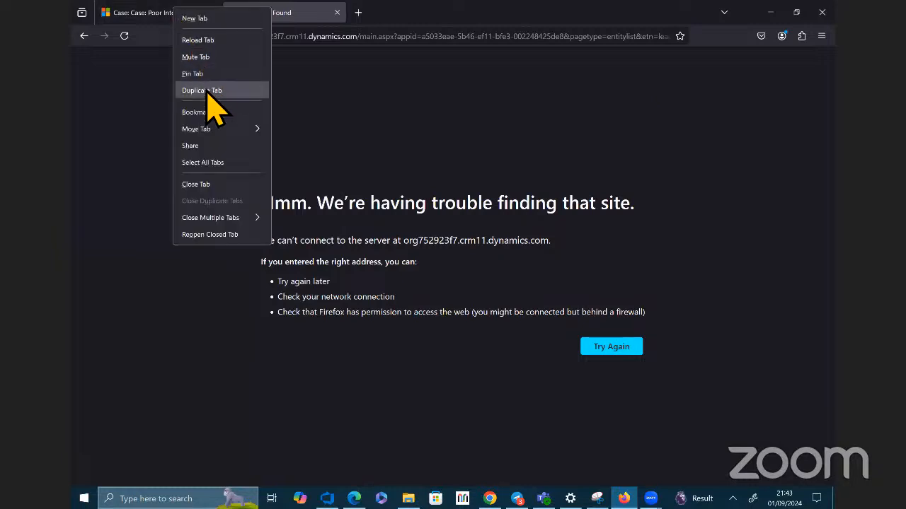
left_click(208, 92)
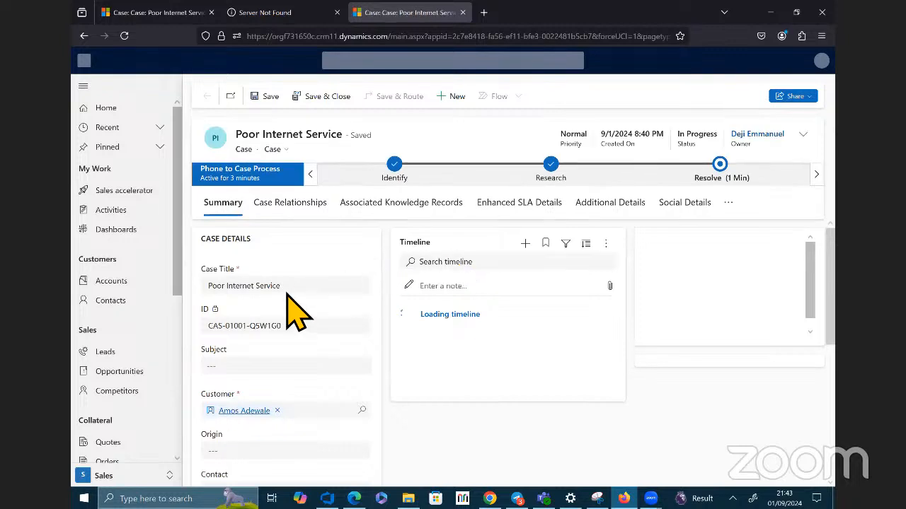
Step: Open the customer's contact record from the duplicated case and examine the recent posts in its timeline
left_click(256, 414)
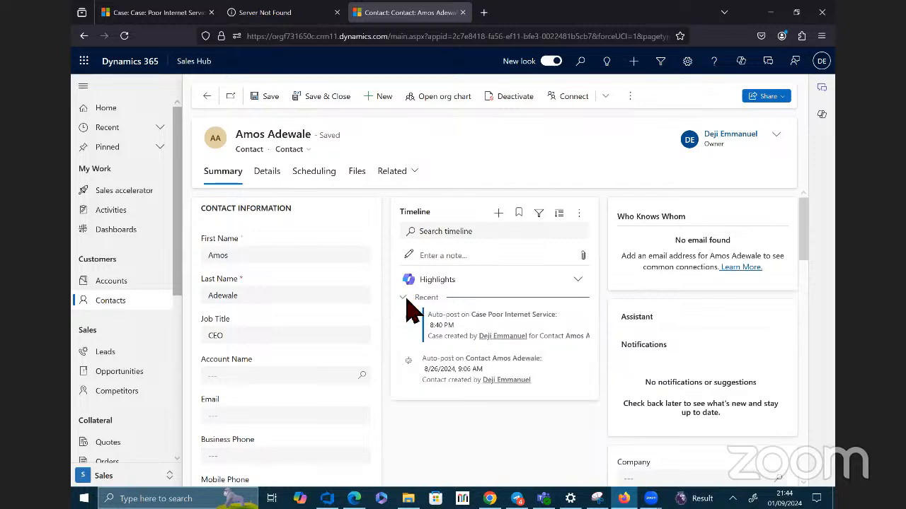
left_click_drag(592, 348, 593, 388)
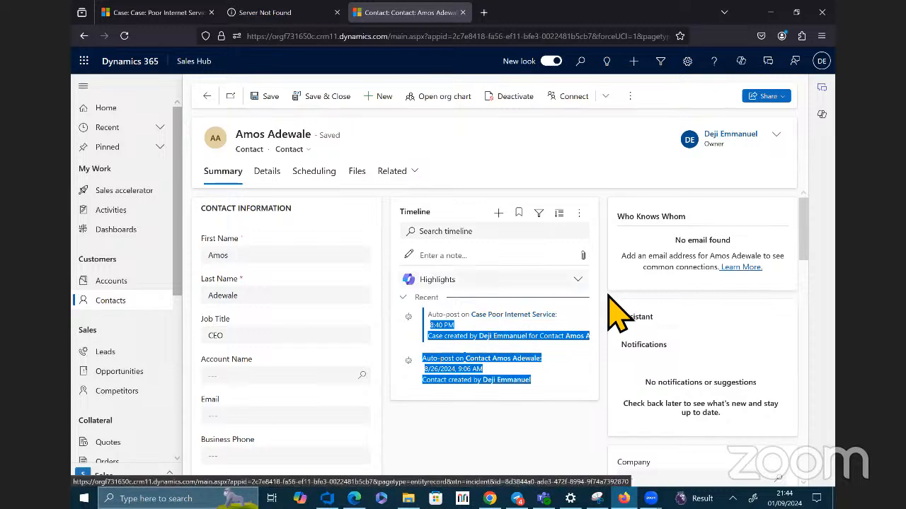
left_click(592, 330)
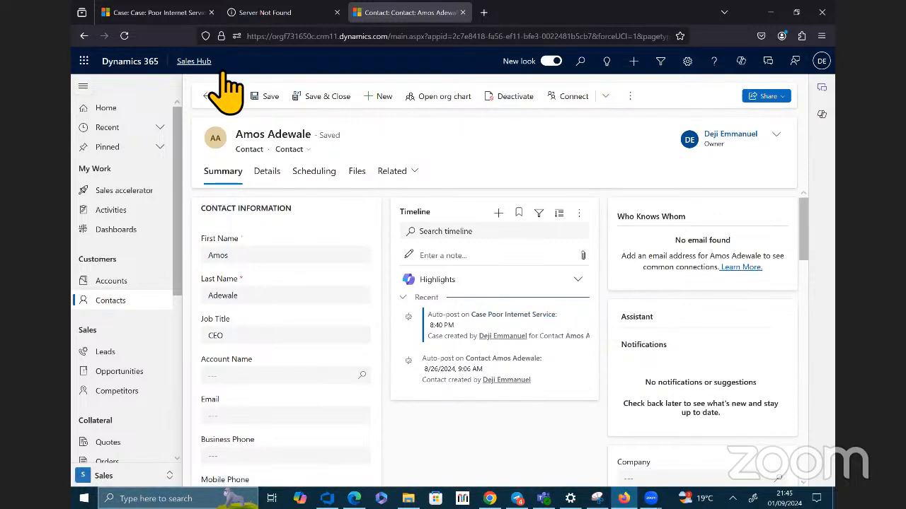
Step: Try to search the Sales Hub home page's work items for the customer's name, and clear the search text
left_click(126, 110)
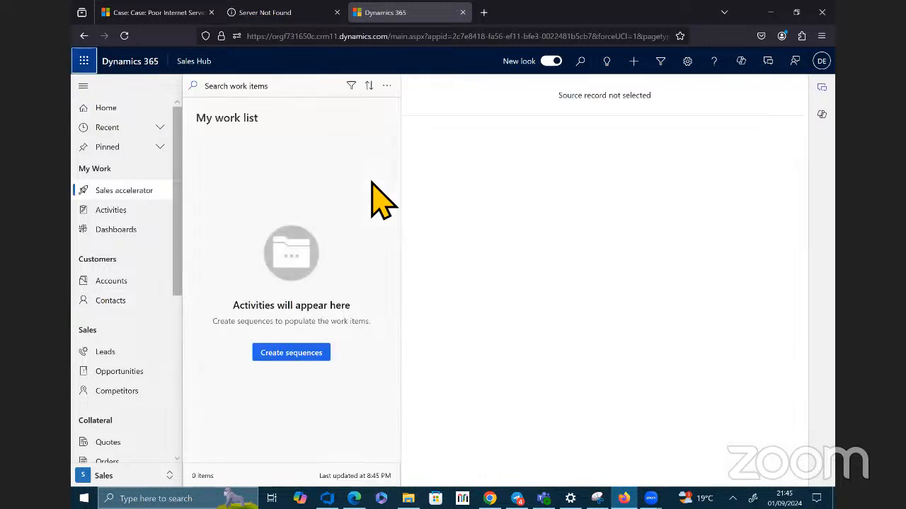
scroll(135, 435, "down", 5)
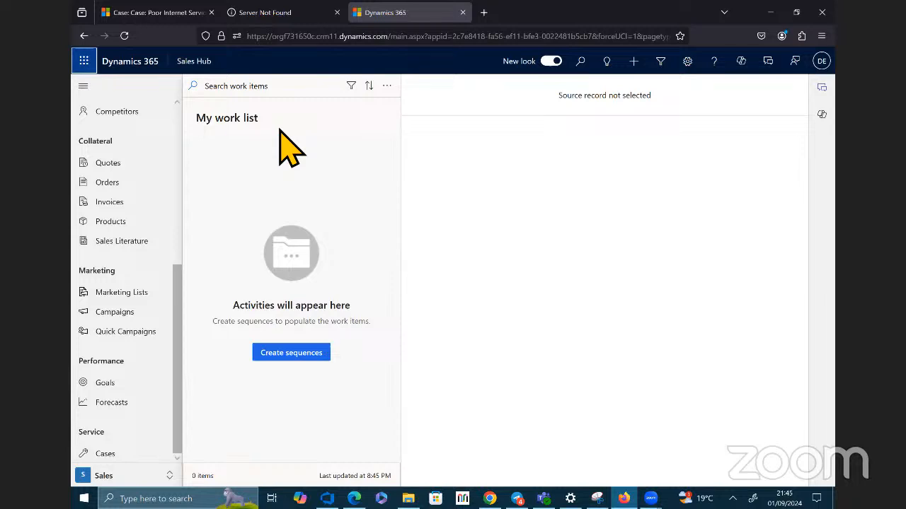
left_click(297, 89)
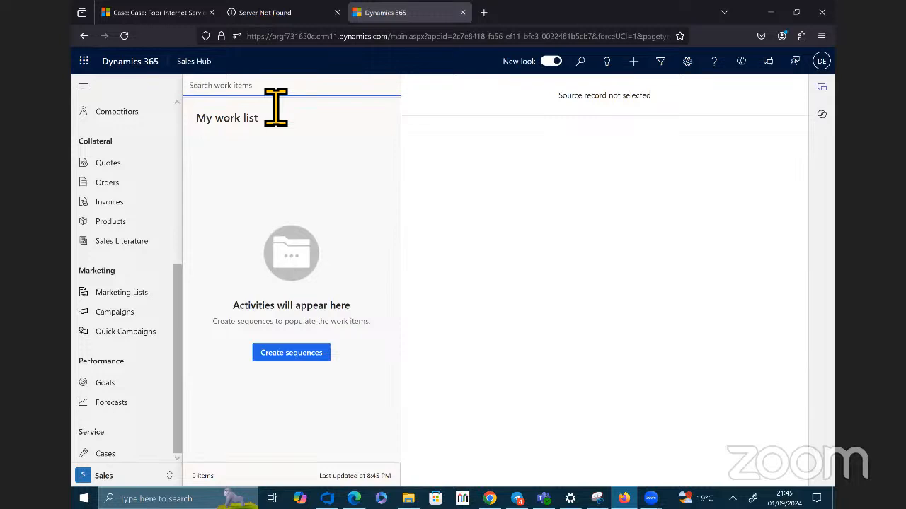
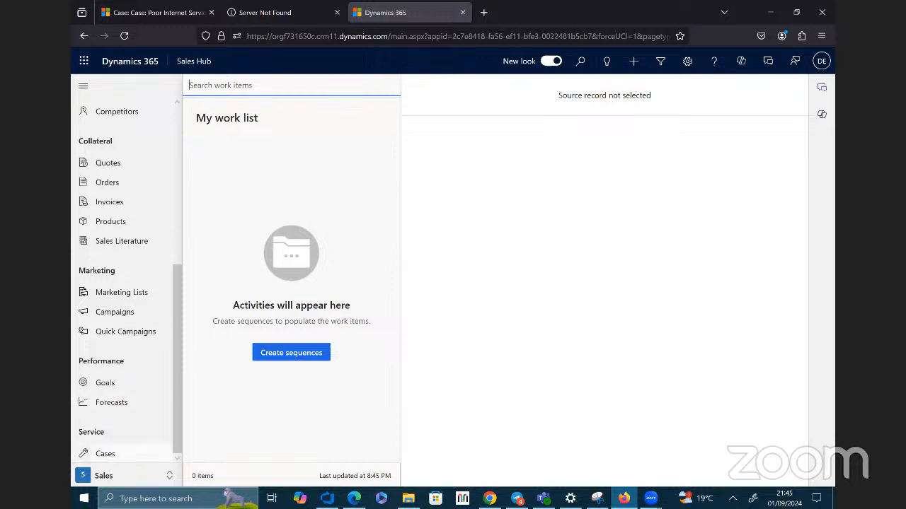
Step: Open the My Active Cases list and change its Owner filter condition to the Customer field
left_click(105, 454)
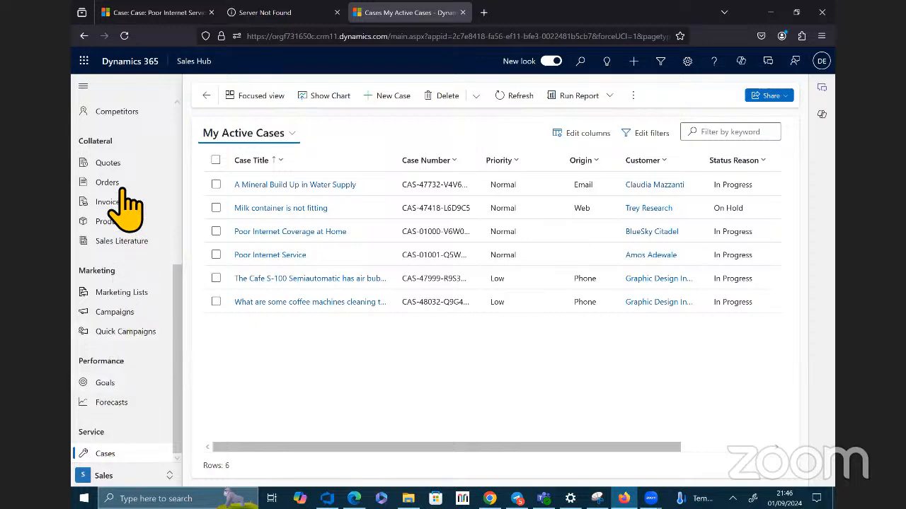
scroll(122, 162, "up", 5)
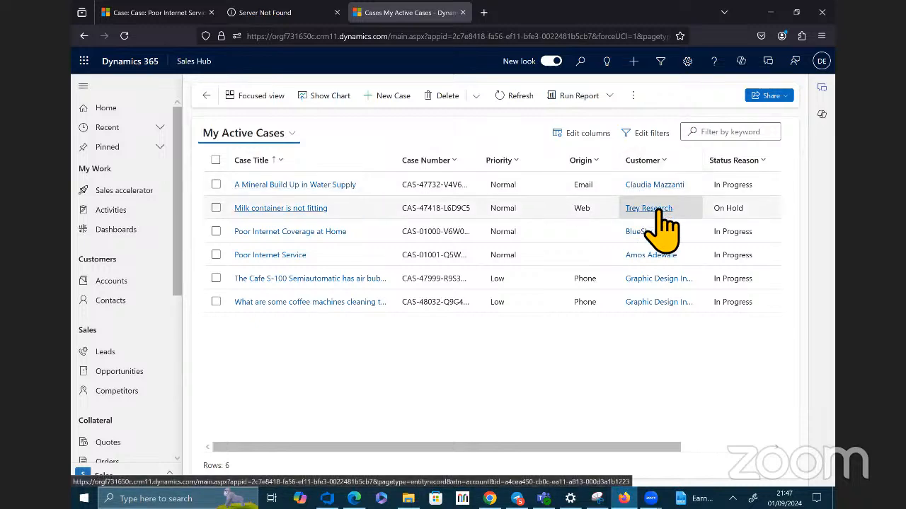
left_click(641, 139)
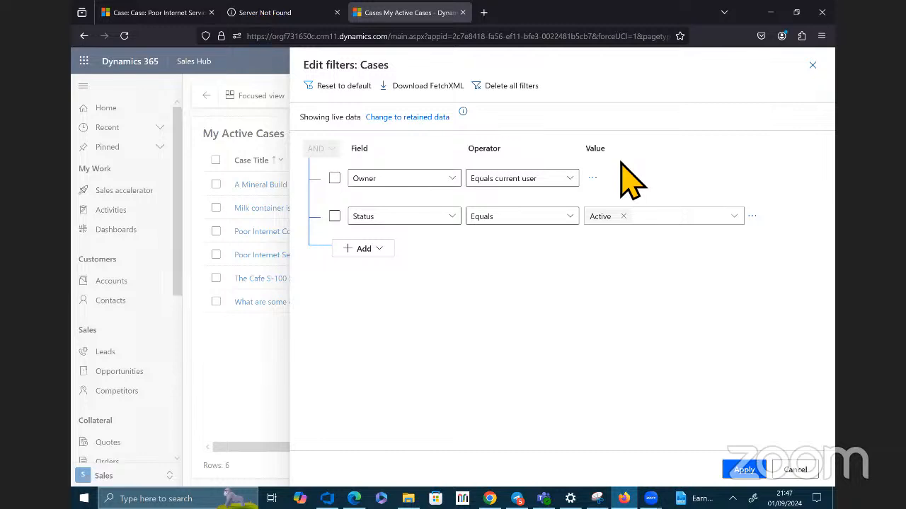
left_click(449, 179)
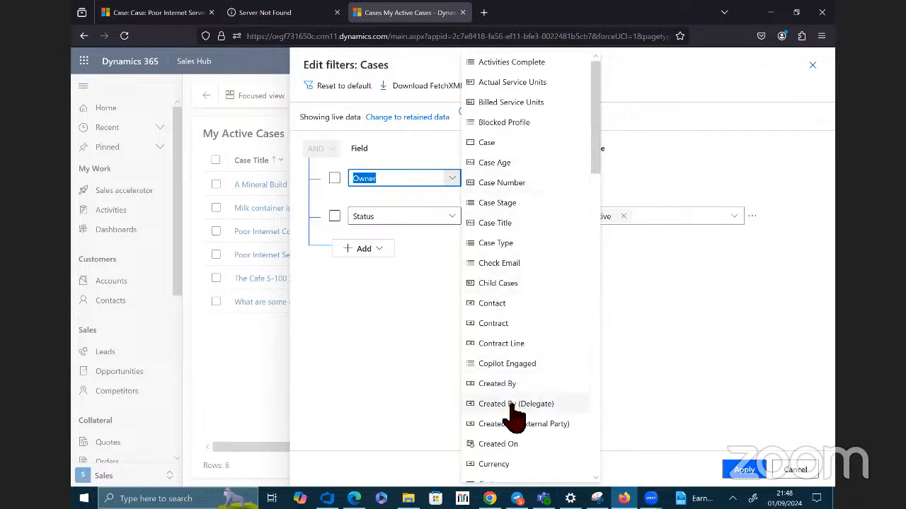
scroll(511, 416, "down", 2)
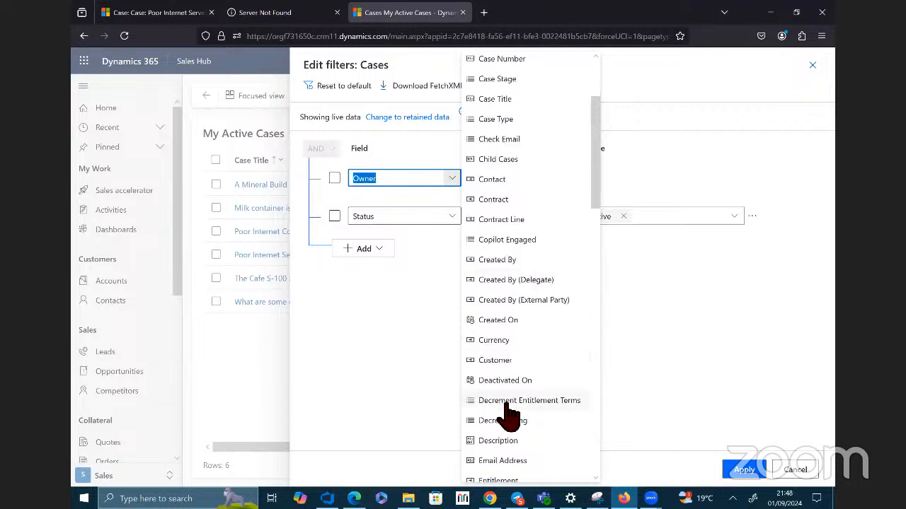
scroll(506, 396, "down", 1)
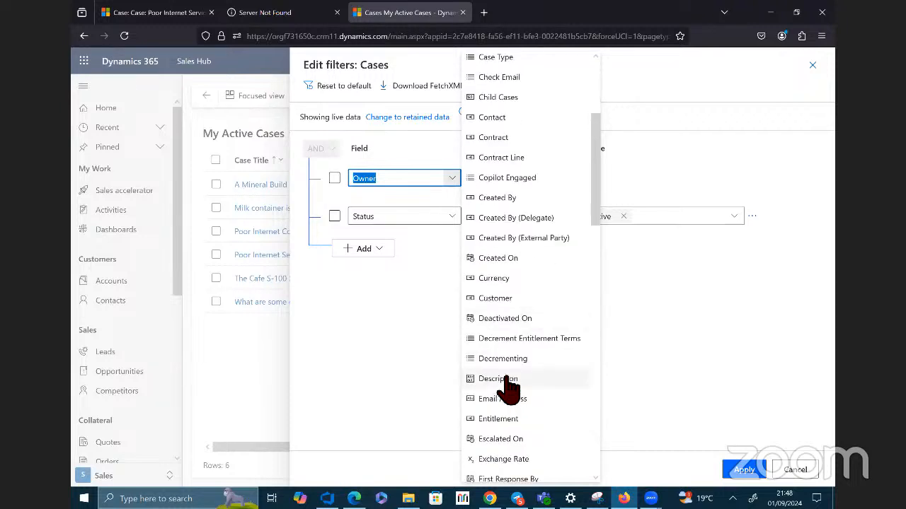
left_click(498, 299)
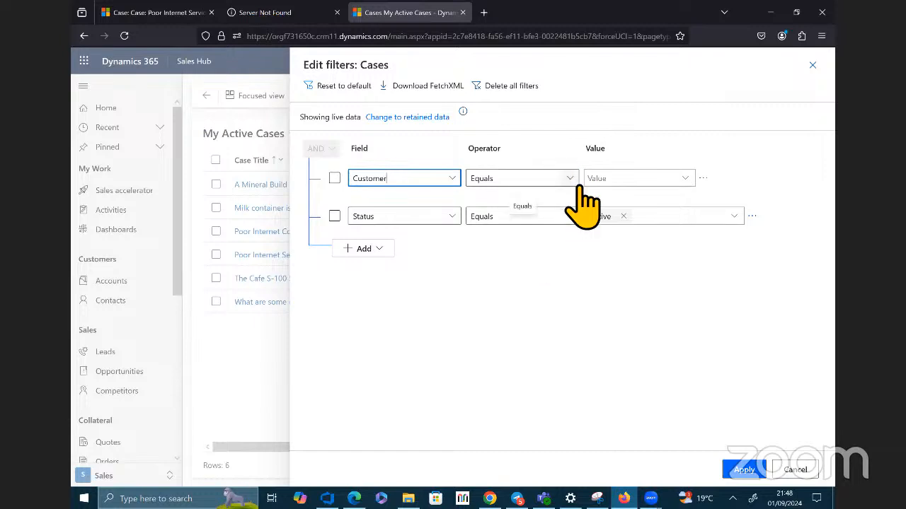
Step: Set the Customer condition to Contains with the customer's surname and apply the filter to the cases
left_click(571, 181)
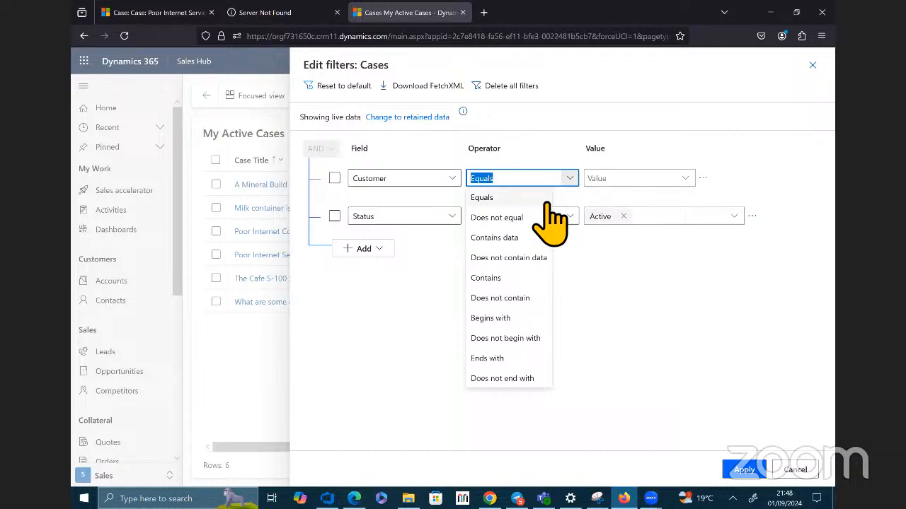
left_click(506, 278)
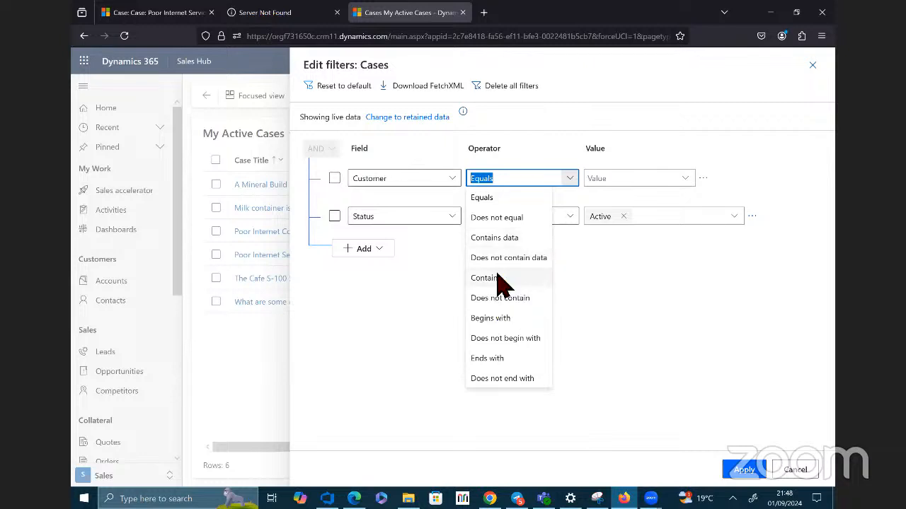
left_click(680, 181)
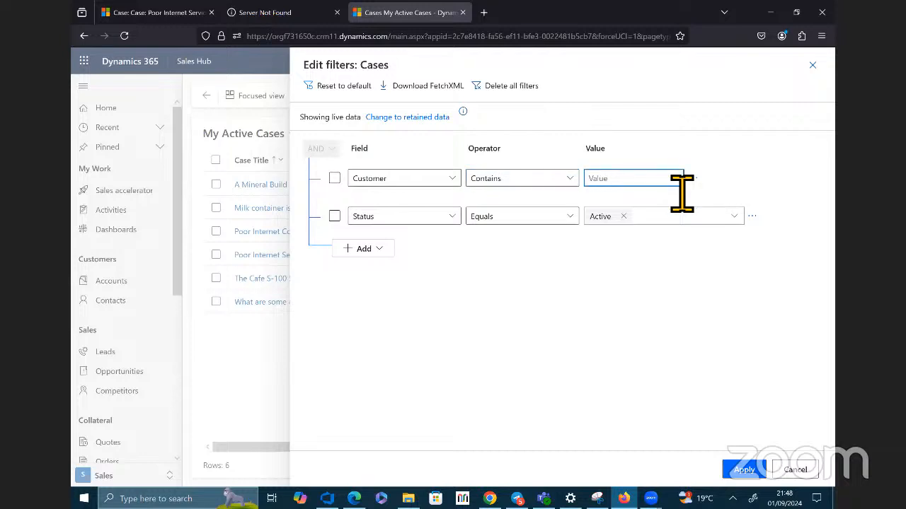
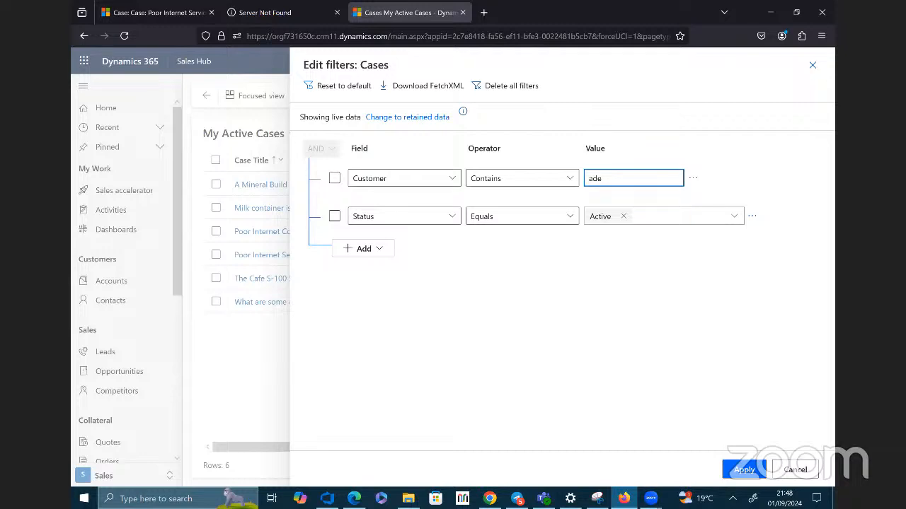
left_click(741, 467)
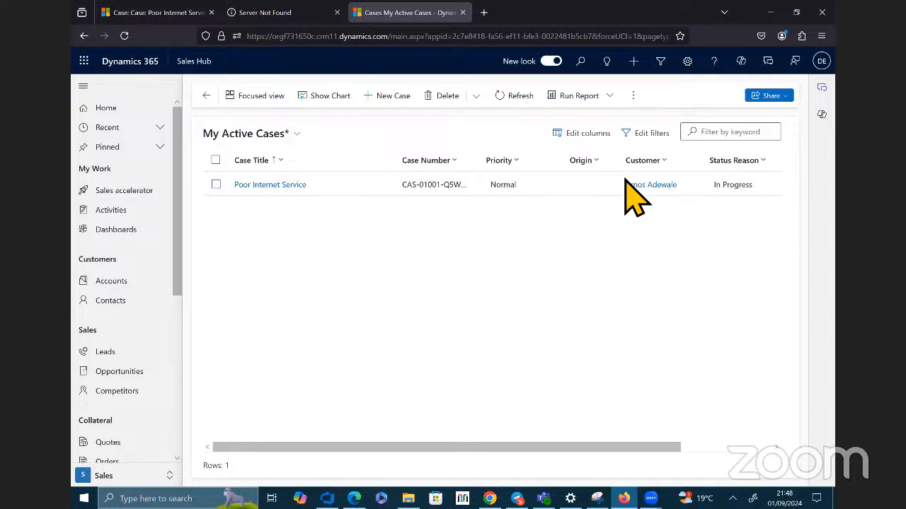
Step: Open the My Active Contacts list and filter it by the customer's first name as keyword
left_click(717, 135)
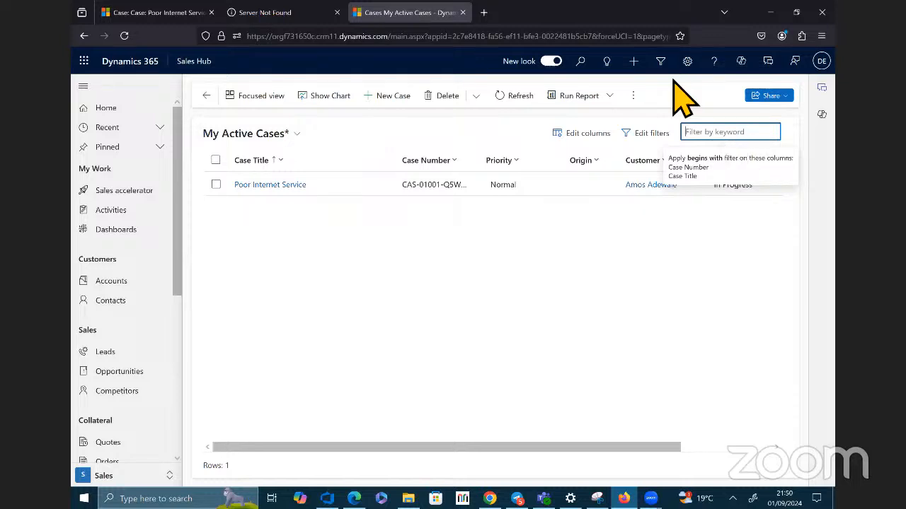
left_click(121, 303)
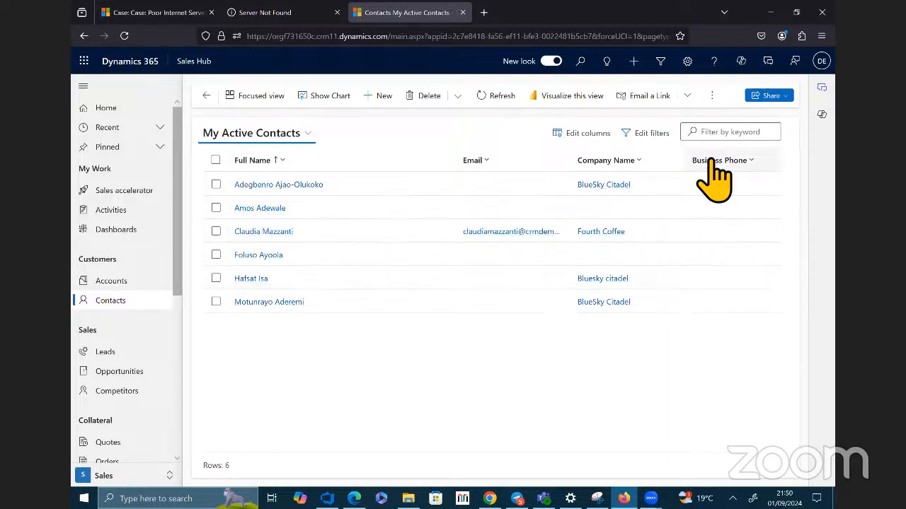
left_click(753, 137)
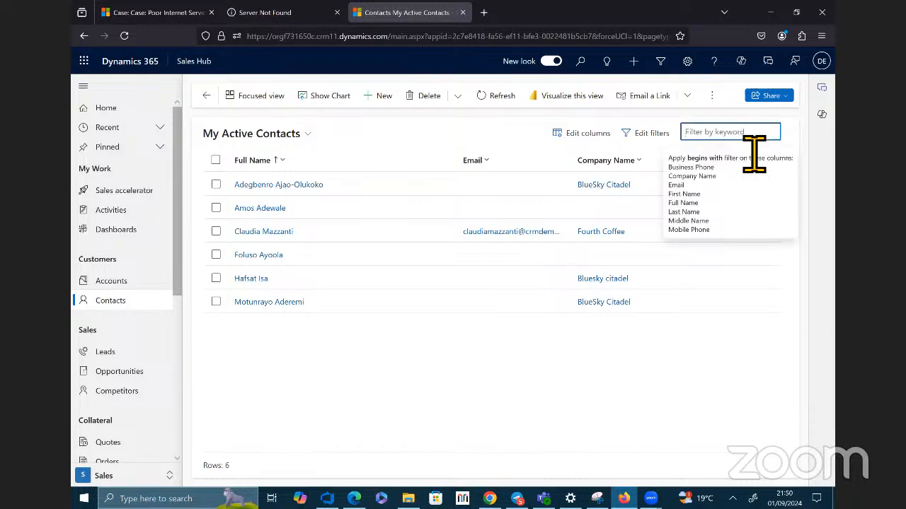
type("amop")
type("s")
key("BackSpace")
key("BackSpace")
type("s")
key("Return")
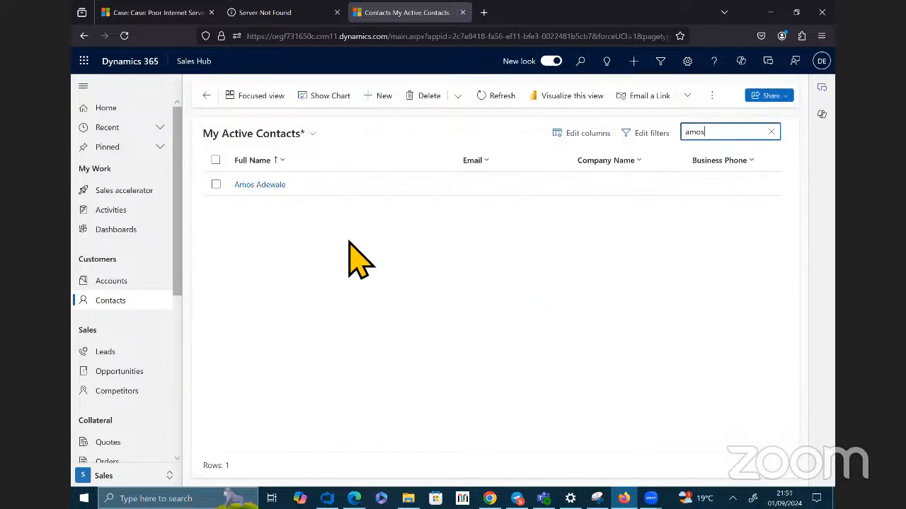
Step: Open the filtered customer's contact record and examine its contact information, timeline, opportunities and related cases
left_click(272, 188)
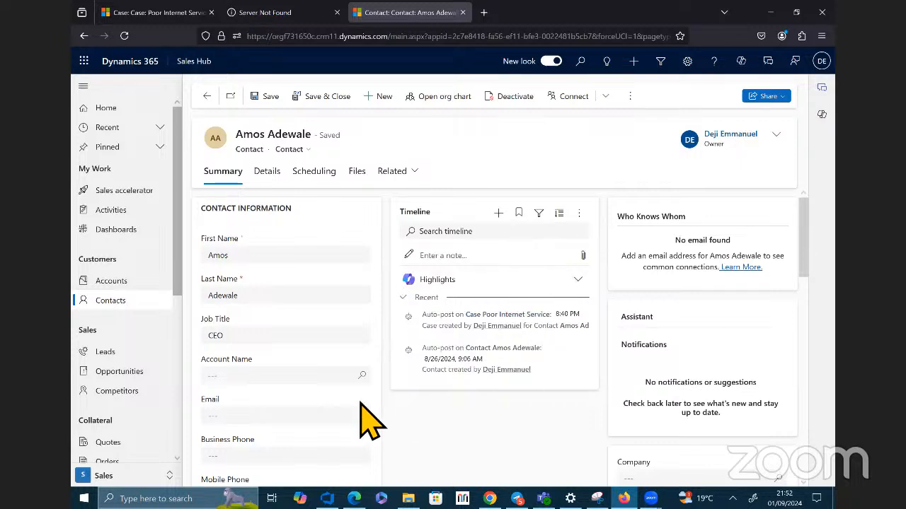
scroll(335, 429, "down", 2)
scroll(324, 431, "up", 1)
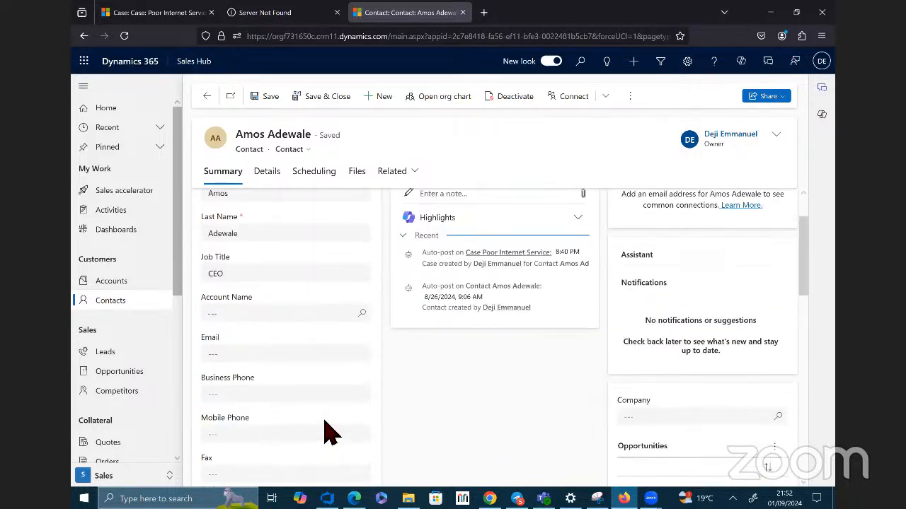
scroll(501, 435, "up", 1)
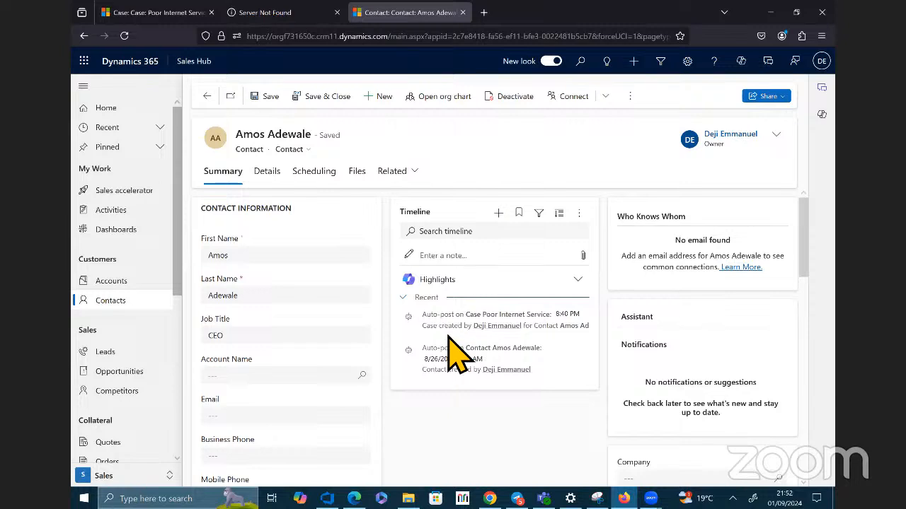
scroll(453, 354, "down", 2)
scroll(460, 371, "down", 6)
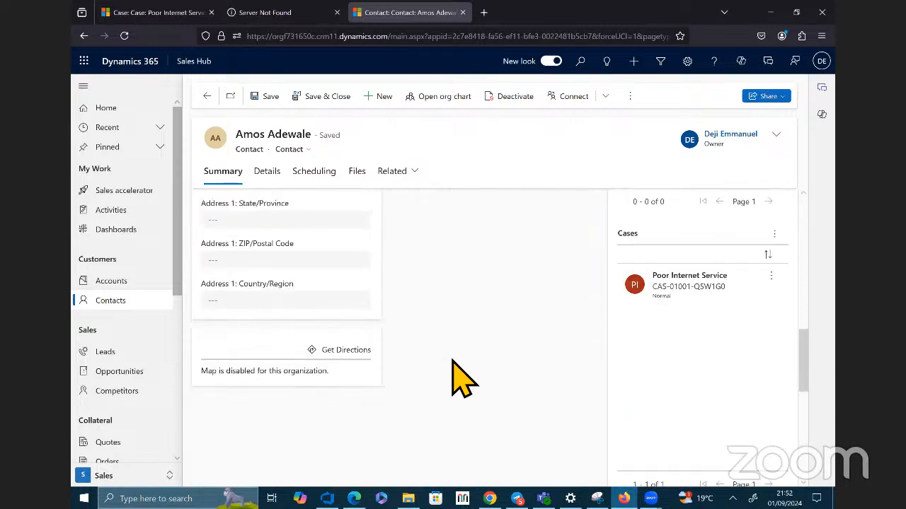
scroll(464, 378, "down", 5)
scroll(464, 380, "up", 4)
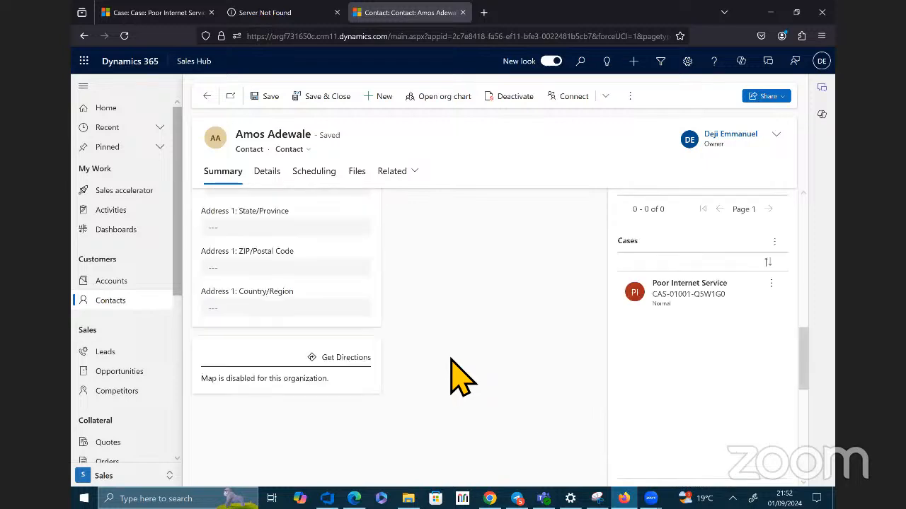
scroll(460, 379, "up", 3)
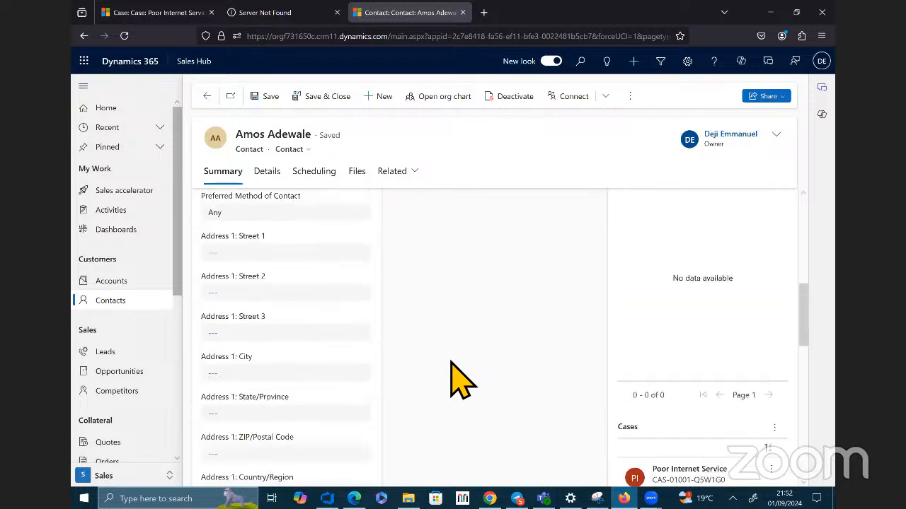
scroll(460, 382, "up", 3)
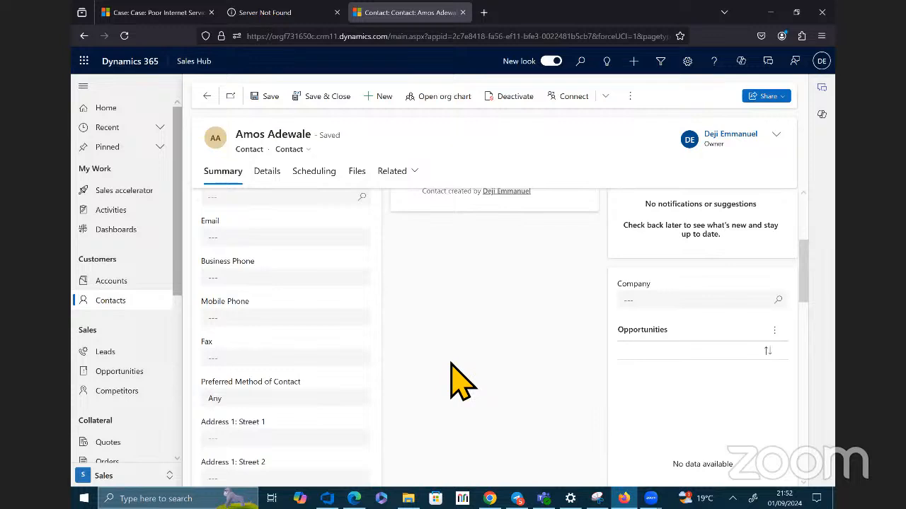
Step: Leave the contact record and return to the Sales Hub home page
scroll(453, 368, "up", 5)
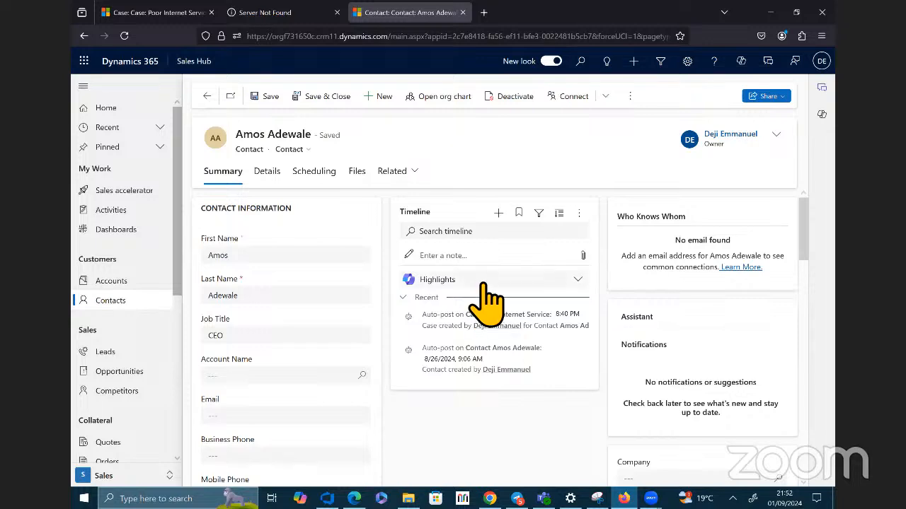
left_click(134, 112)
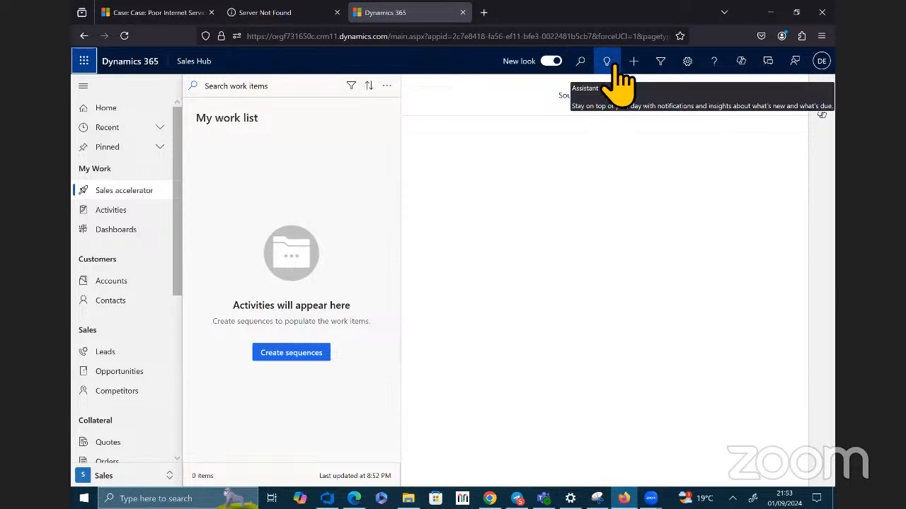
left_click(668, 62)
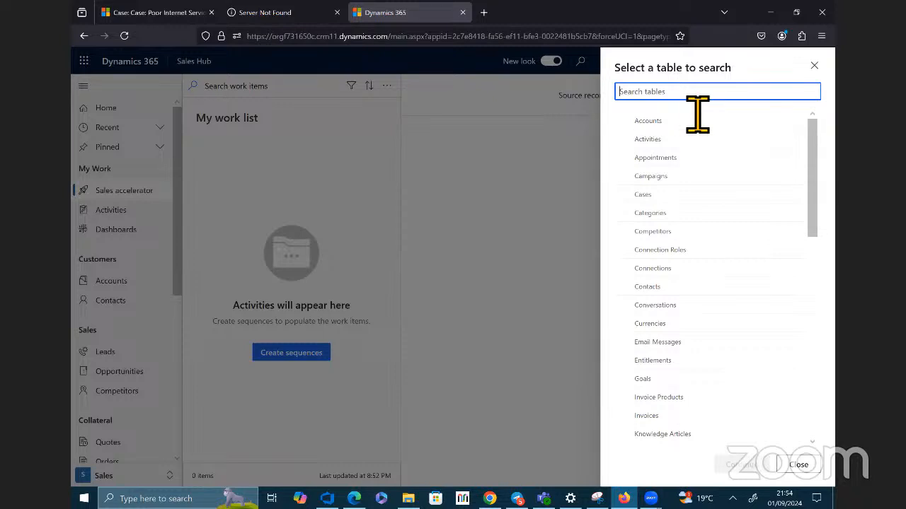
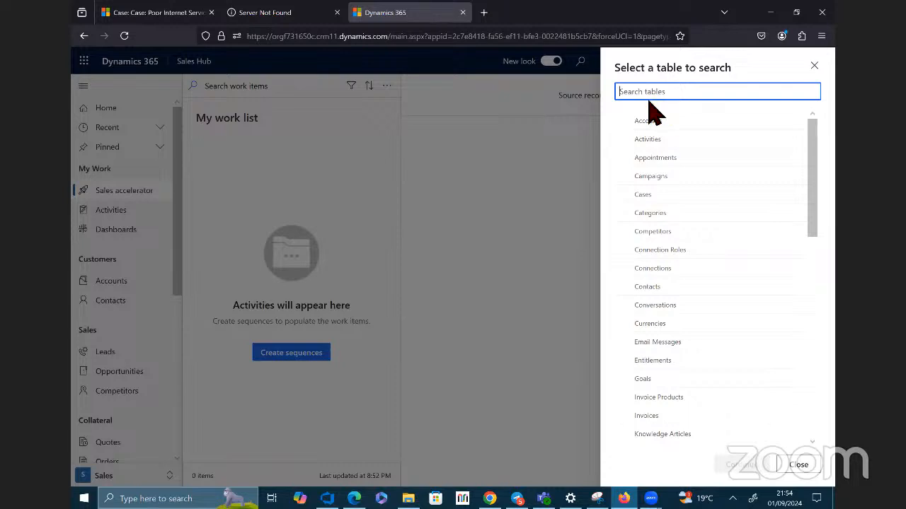
left_click(814, 65)
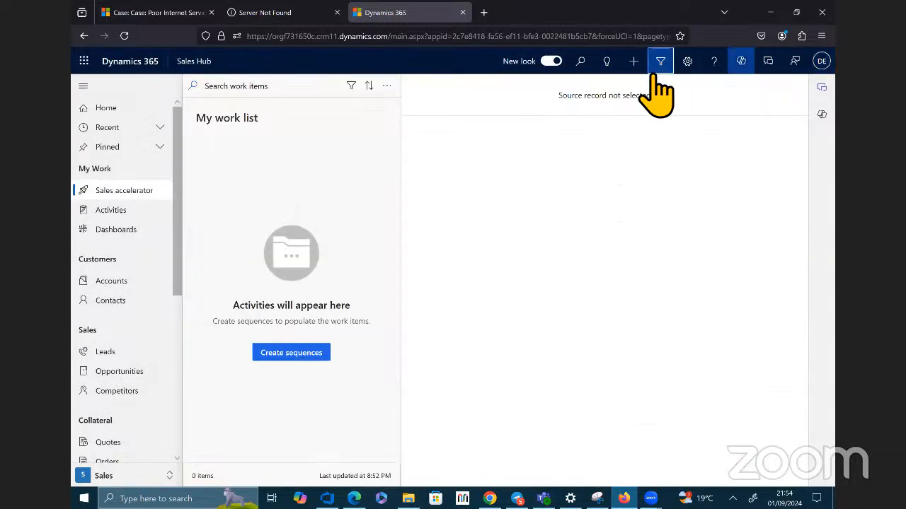
Step: Search across all records for the customer's first name and open the matching contact record
left_click(581, 63)
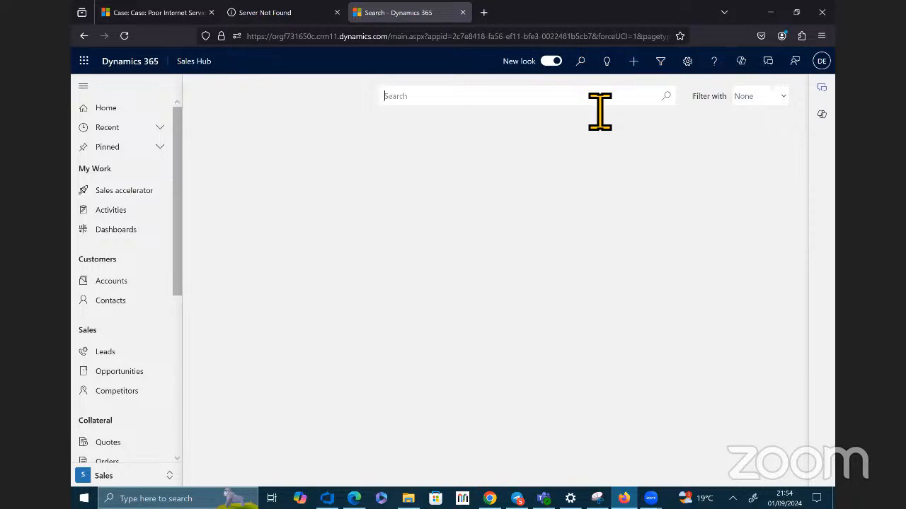
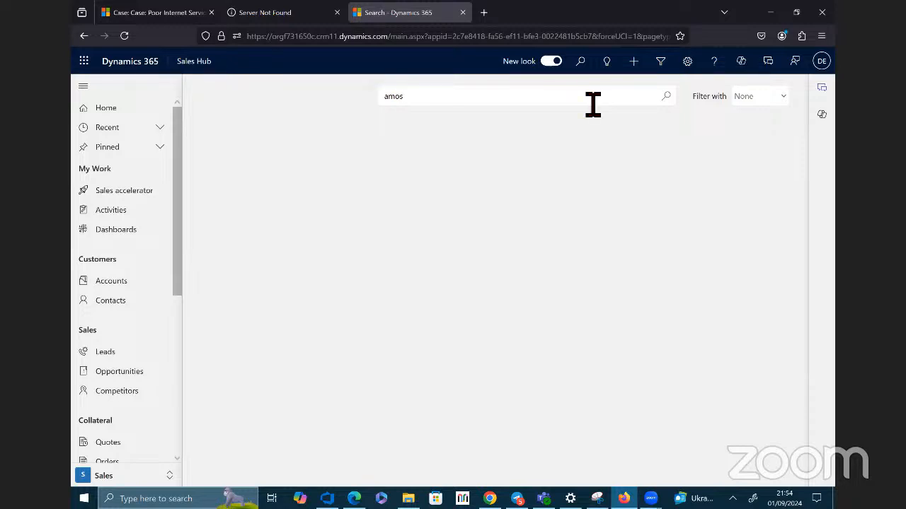
key("Return")
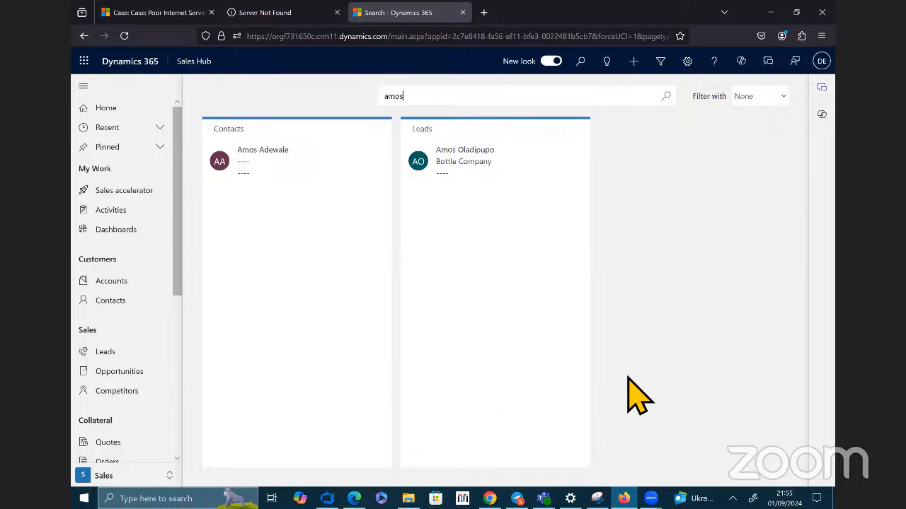
left_click(260, 159)
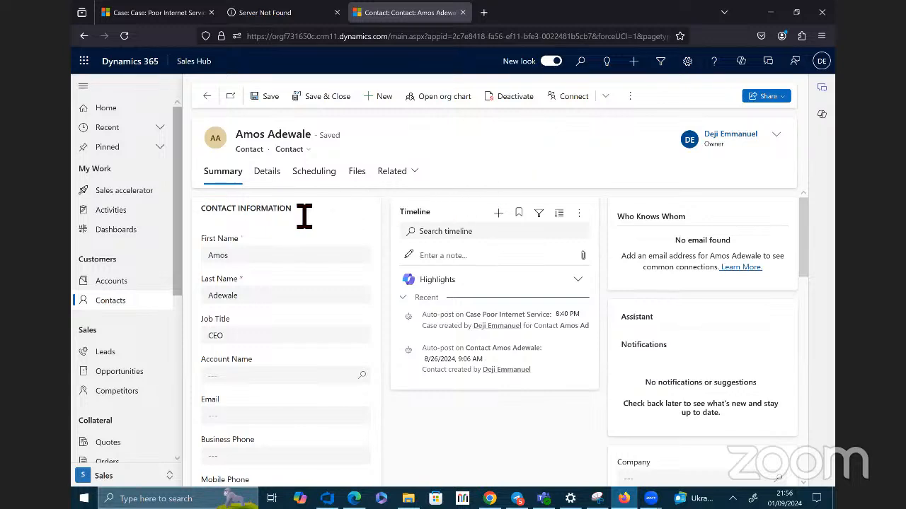
Step: Open the Poor Internet Service case from the contact's timeline and expand the case's Summary section
scroll(407, 258, "down", 2)
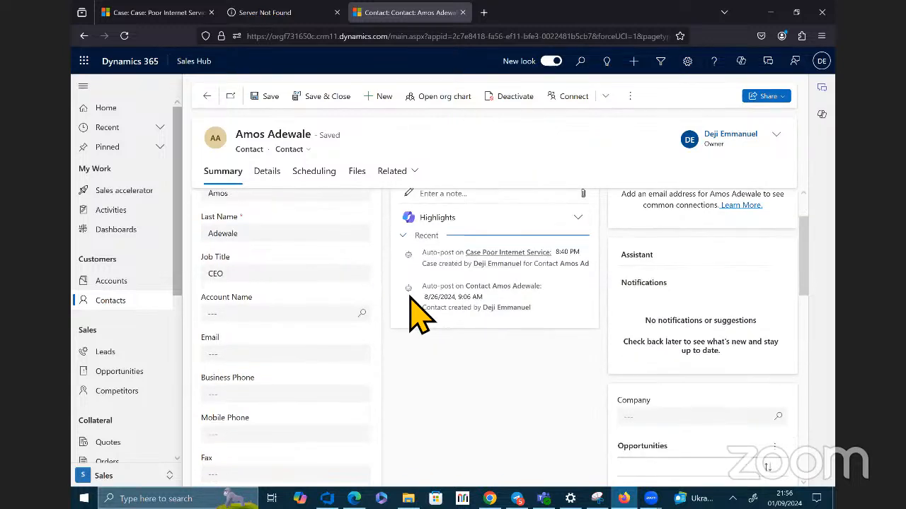
scroll(415, 263, "up", 2)
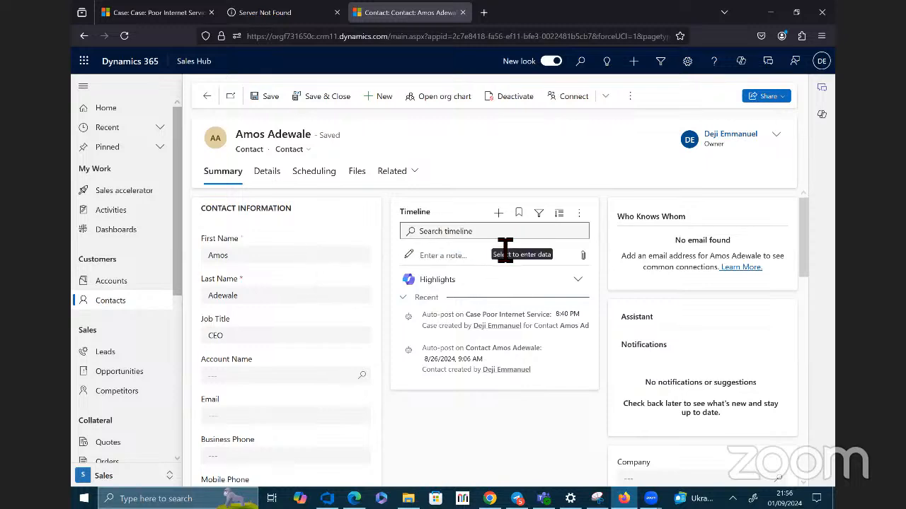
left_click(492, 317)
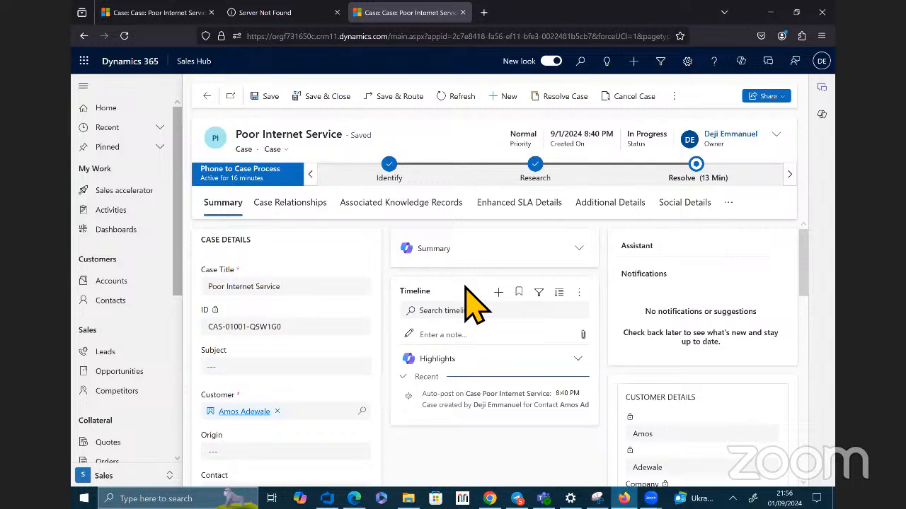
left_click(579, 251)
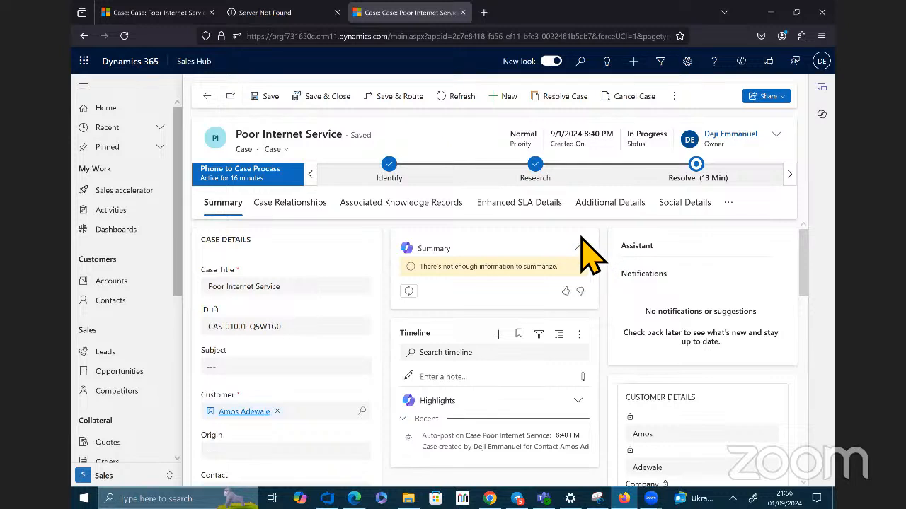
Step: Start a new appointment from the case's timeline and enter "Fixing Poor Internet Service" as its subject
left_click(644, 64)
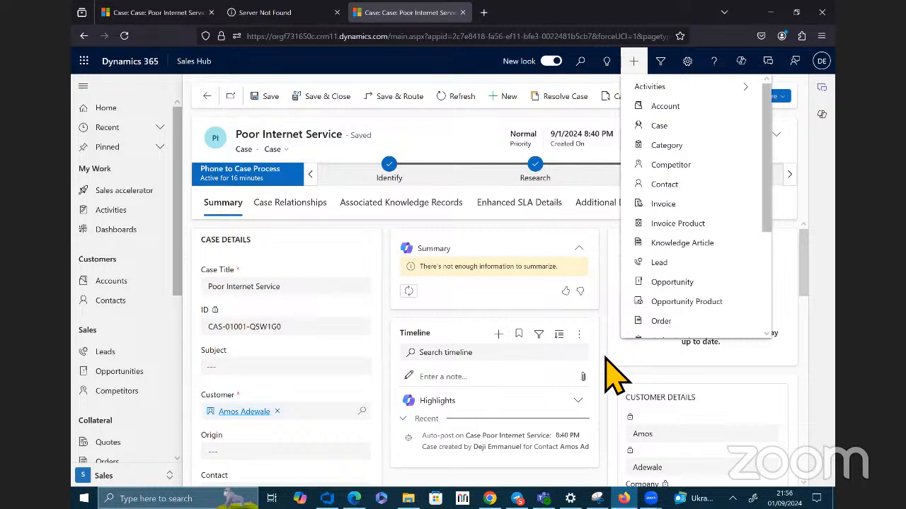
left_click(508, 339)
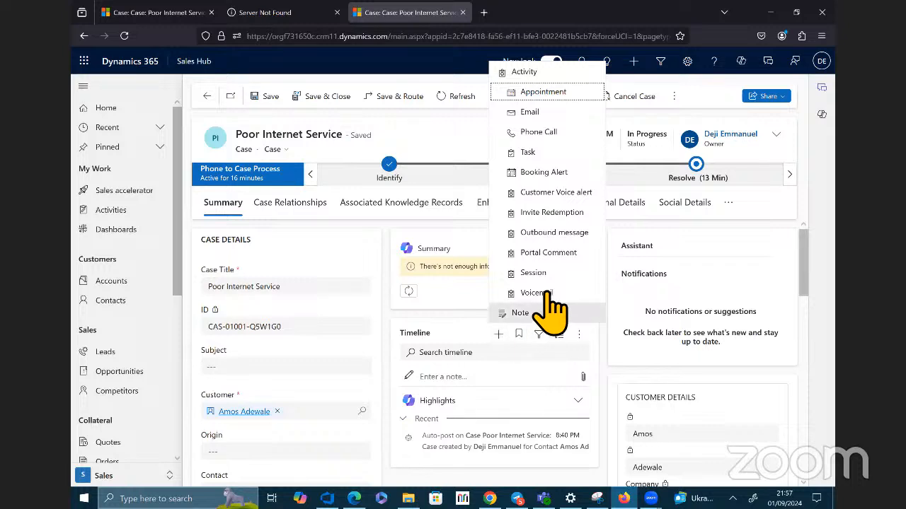
left_click(556, 95)
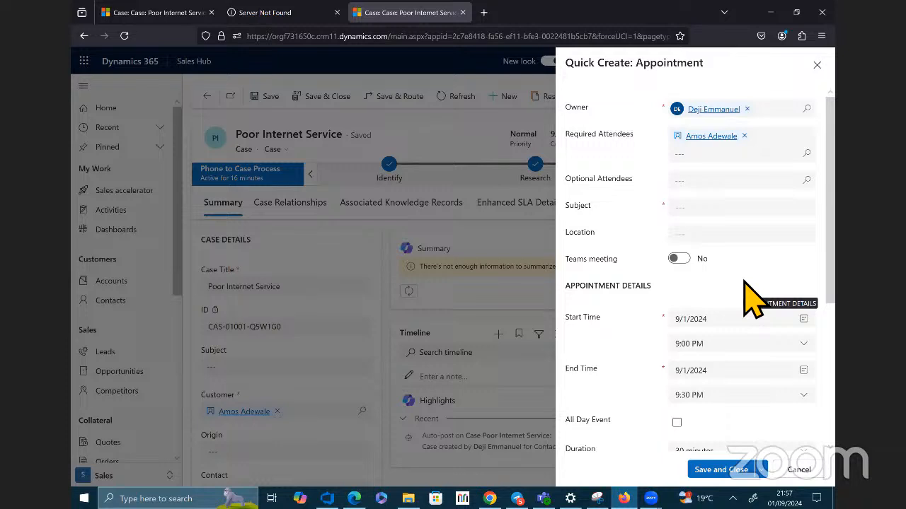
left_click(707, 213)
type("A")
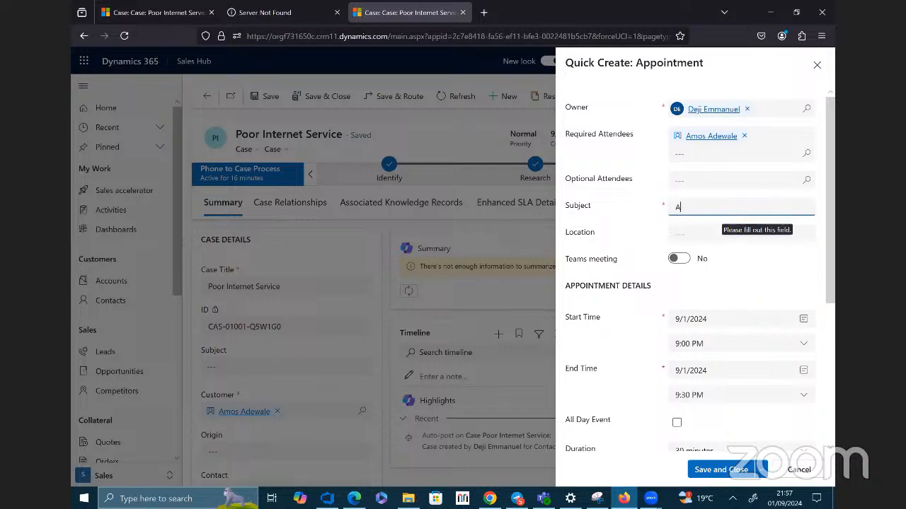
type("mpos")
key("BackSpace")
key("BackSpace")
key("BackSpace")
key("BackSpace")
key("BackSpace")
type("Fixing Poor Internet Service")
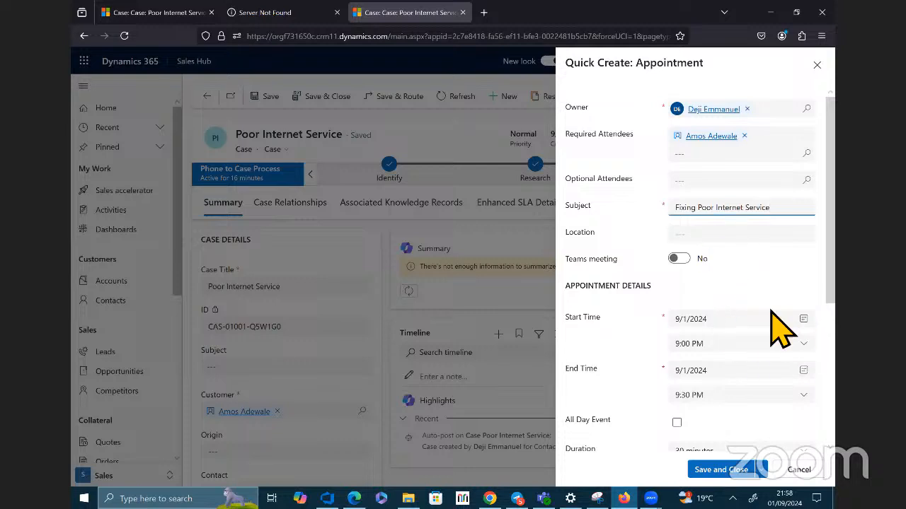
Step: Review the appointment's start and end times, duration and regarding case, and save and close the appointment
scroll(784, 290, "down", 1)
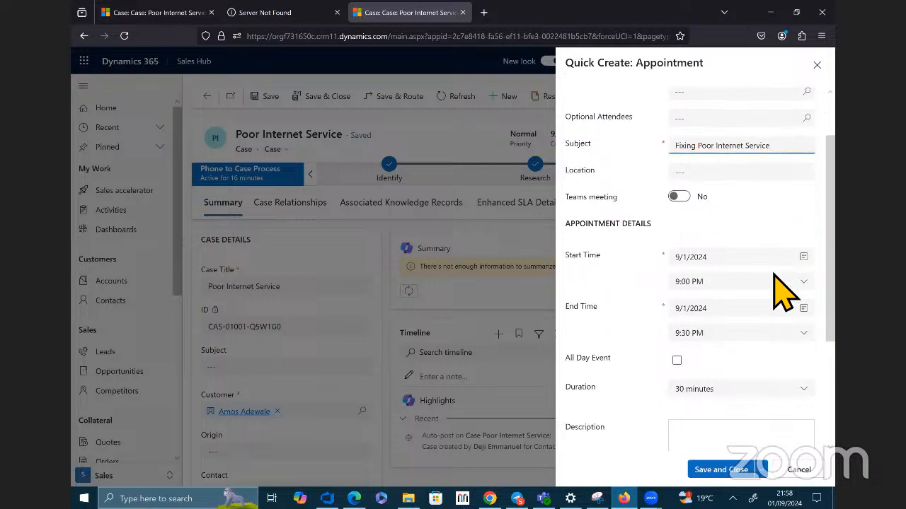
scroll(784, 283, "up", 1)
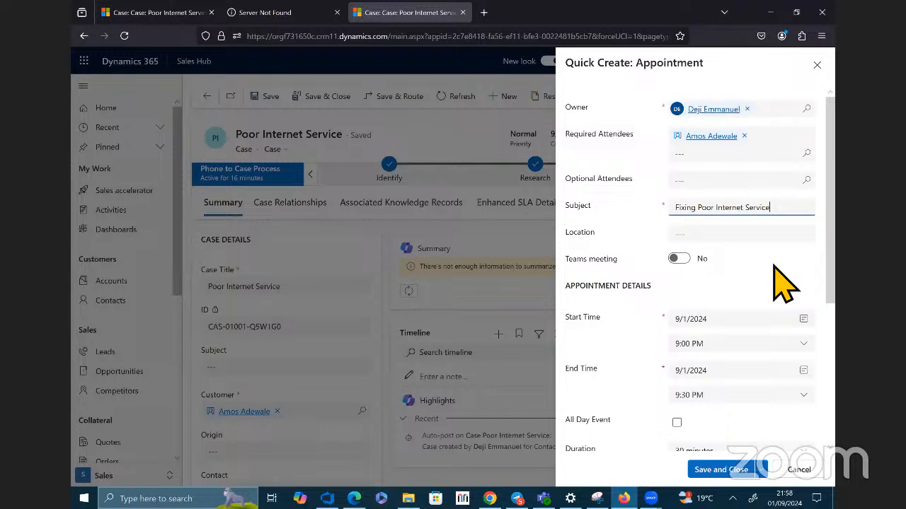
left_click(336, 59)
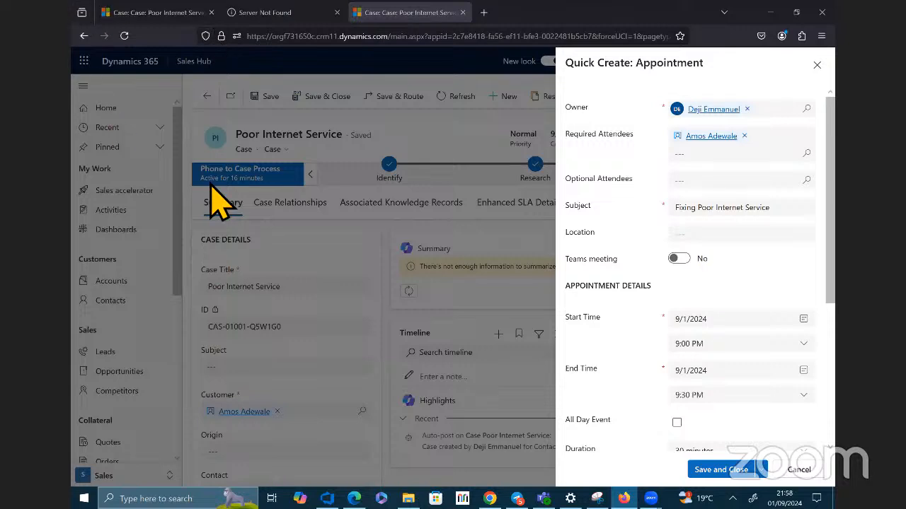
scroll(684, 180, "down", 1)
scroll(685, 180, "down", 3)
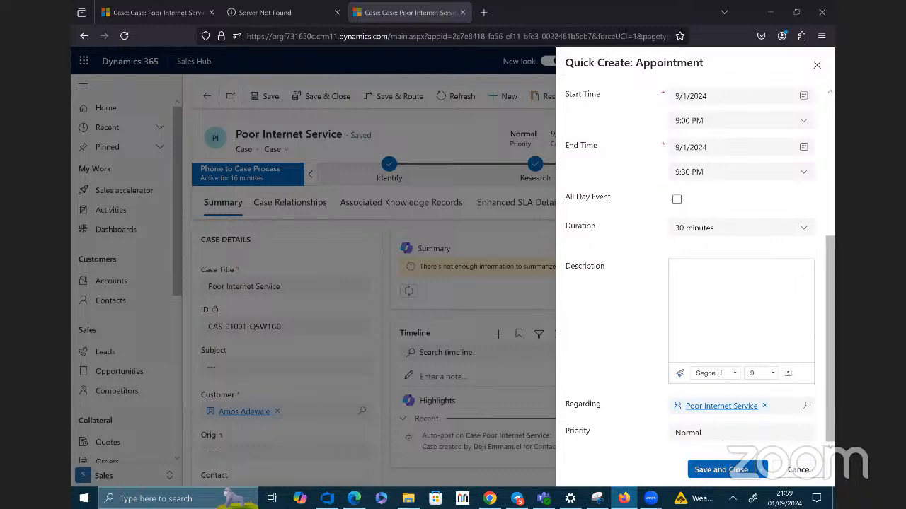
left_click(740, 469)
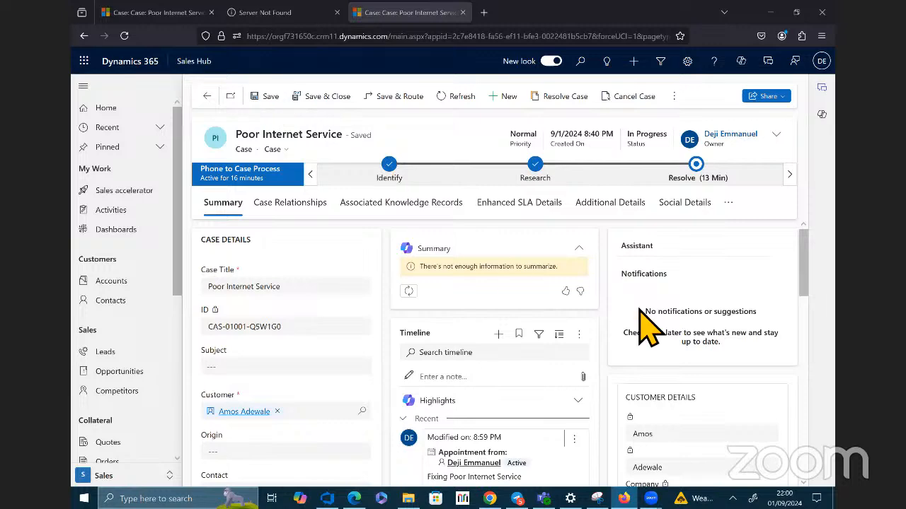
Step: Examine the appointment entry in the case's timeline and the activity types that can be added there
scroll(661, 318, "down", 10)
scroll(452, 269, "up", 10)
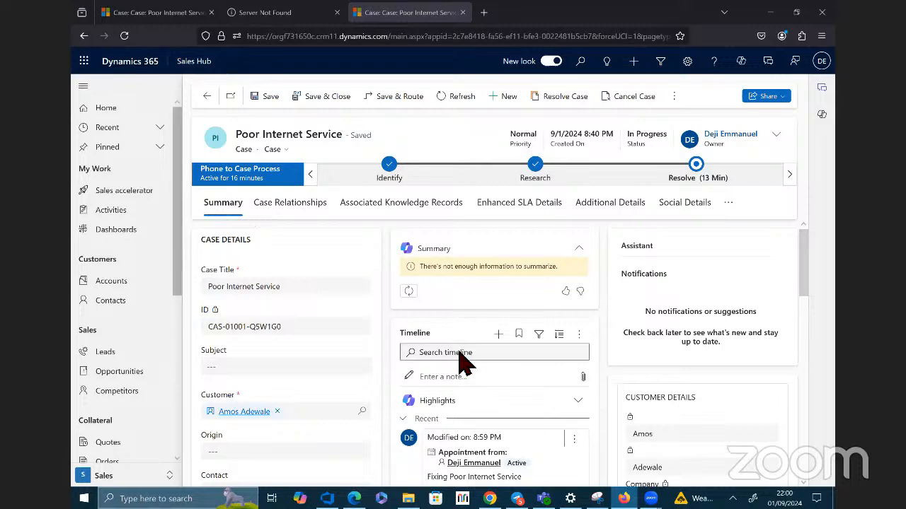
scroll(467, 357, "down", 5)
scroll(493, 364, "up", 4)
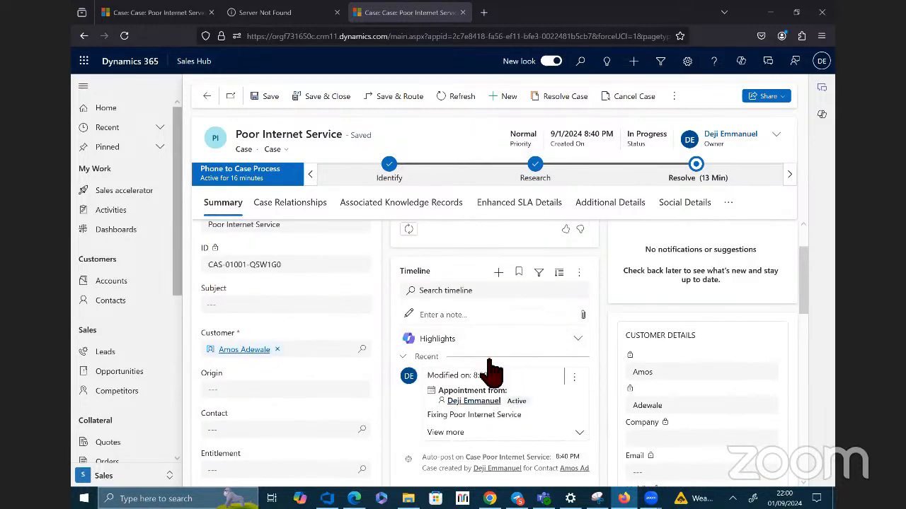
scroll(495, 375, "up", 2)
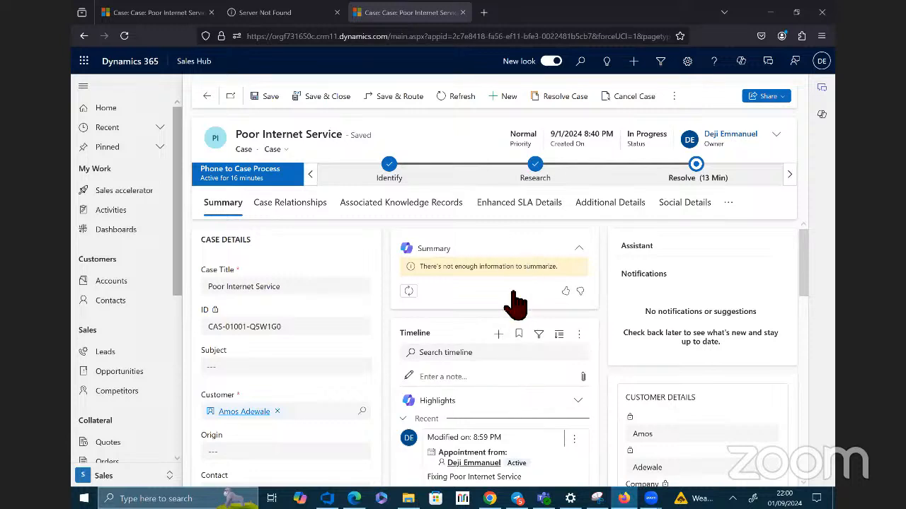
left_click(503, 333)
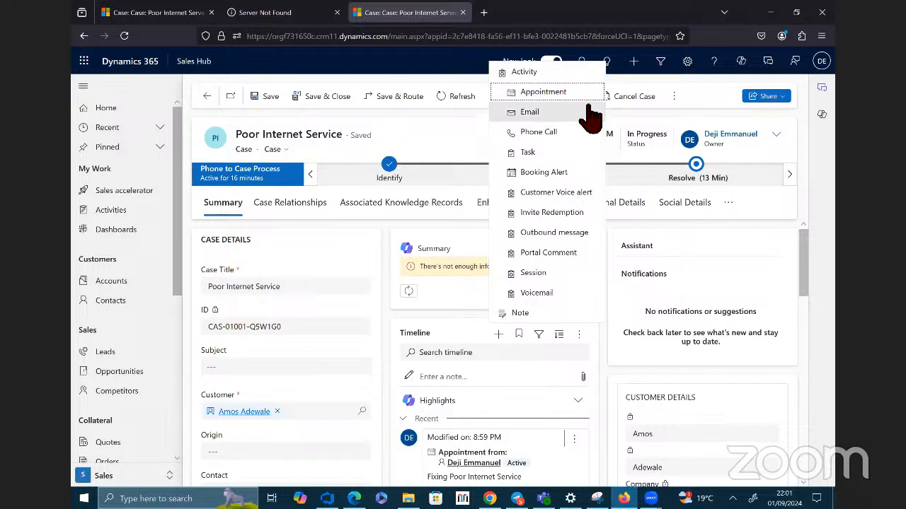
left_click(467, 81)
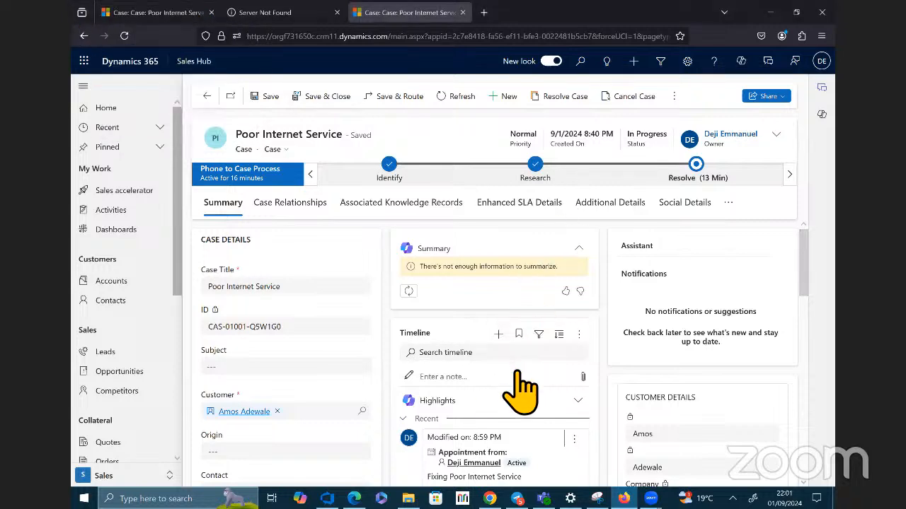
left_click(499, 334)
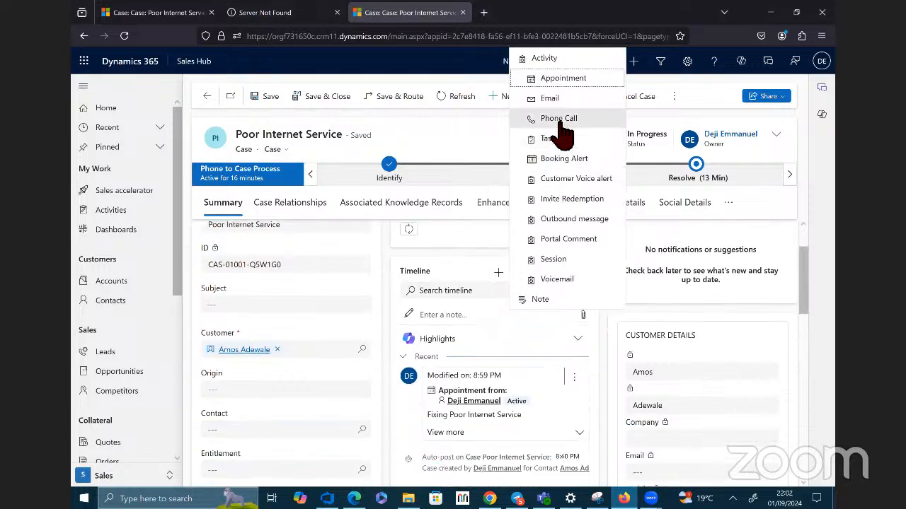
left_click(257, 61)
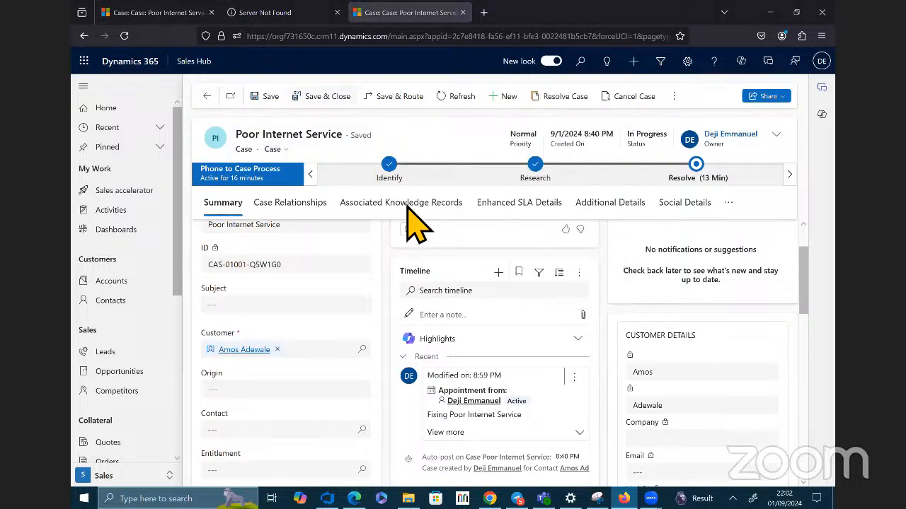
Step: Start a new phone call activity from the case's timeline and enter "Calls to Confirm if Internet is Working" as its subject
left_click(501, 272)
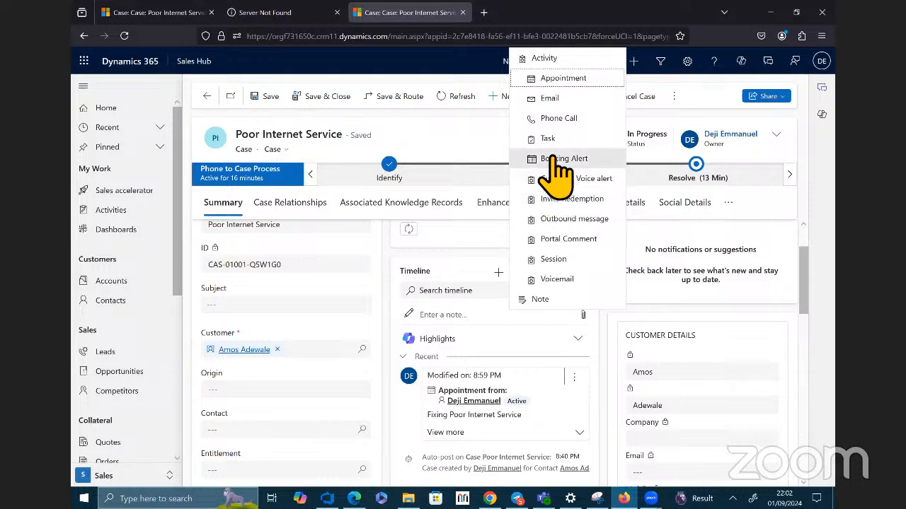
left_click(595, 126)
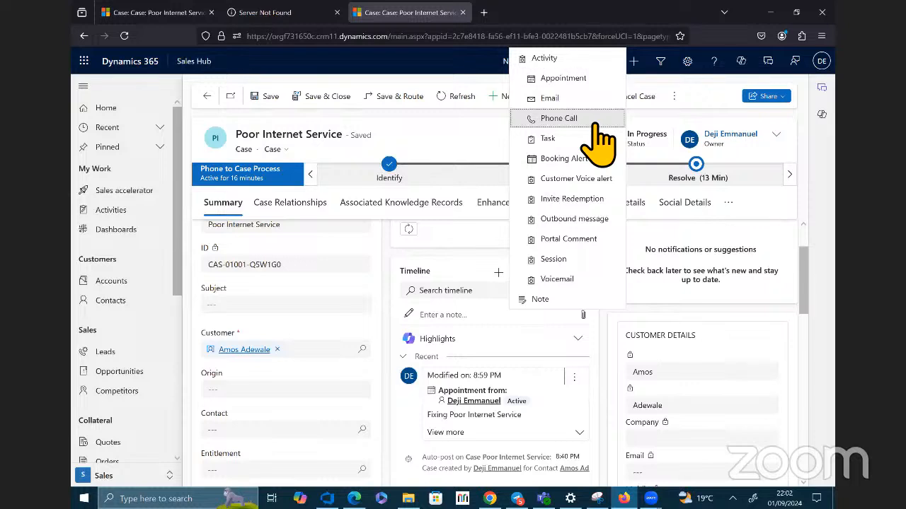
left_click(589, 120)
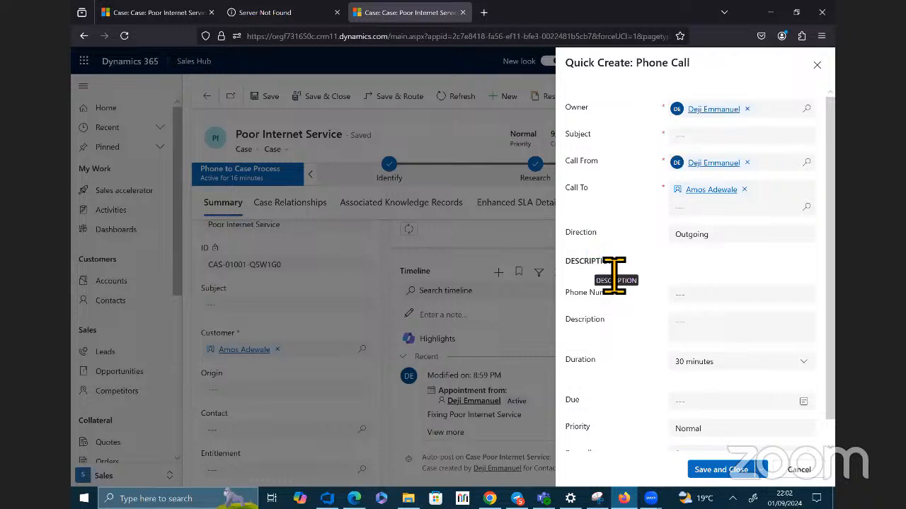
left_click(737, 141)
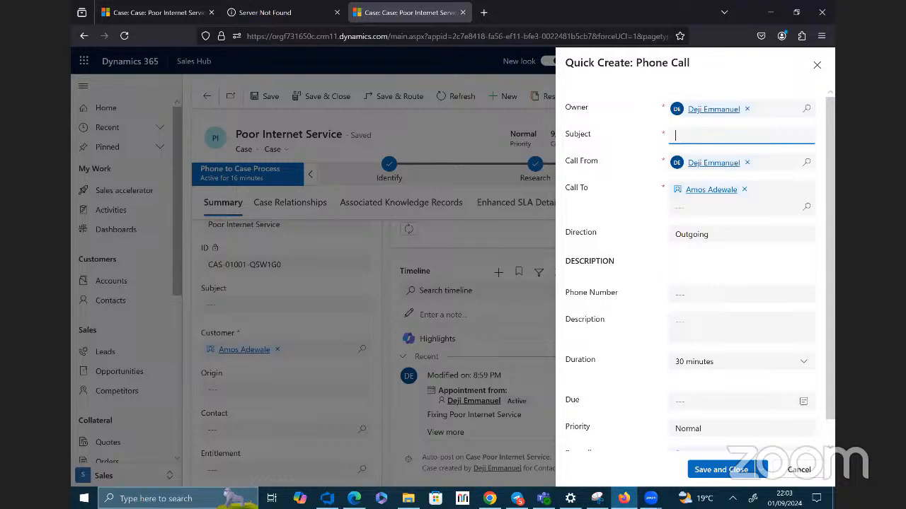
type("Calls to Confirm if Internet is Working")
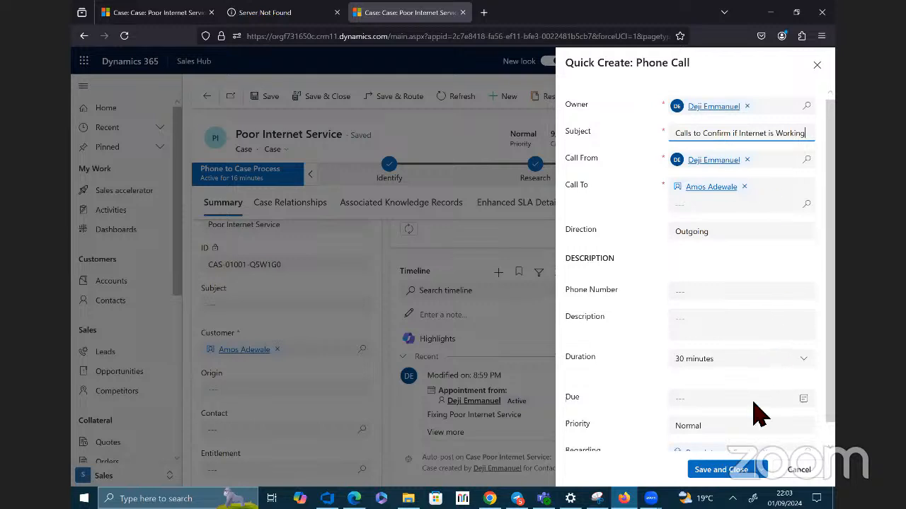
Step: Set the phone call's due date to 9/8/2024, then save and close the activity
scroll(753, 425, "down", 1)
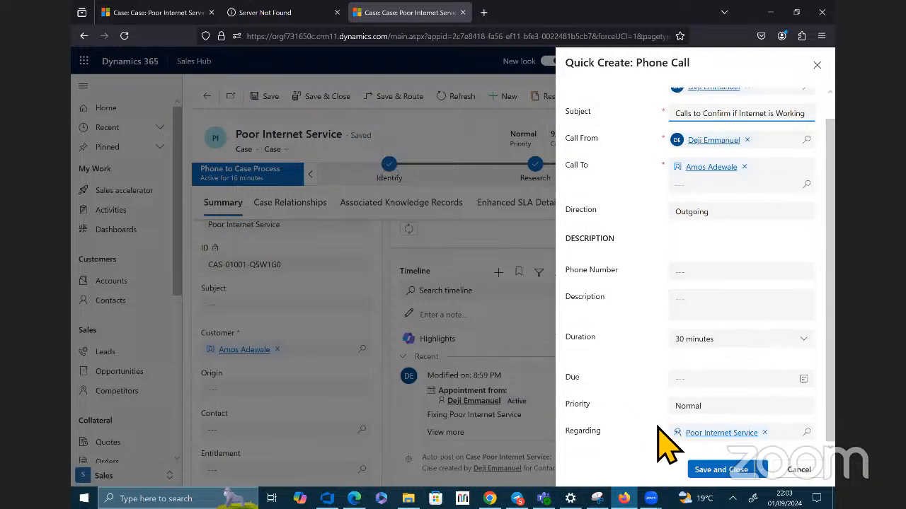
scroll(761, 382, "up", 1)
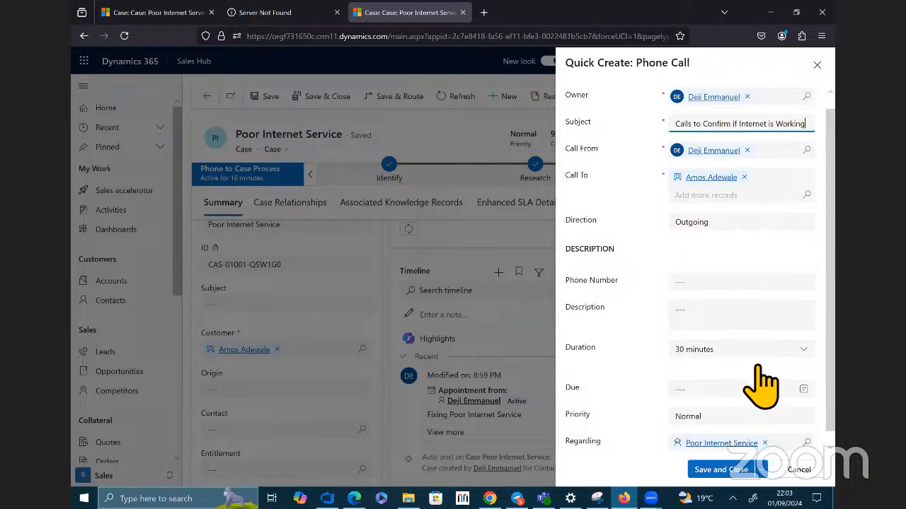
scroll(761, 396, "down", 1)
scroll(749, 255, "up", 2)
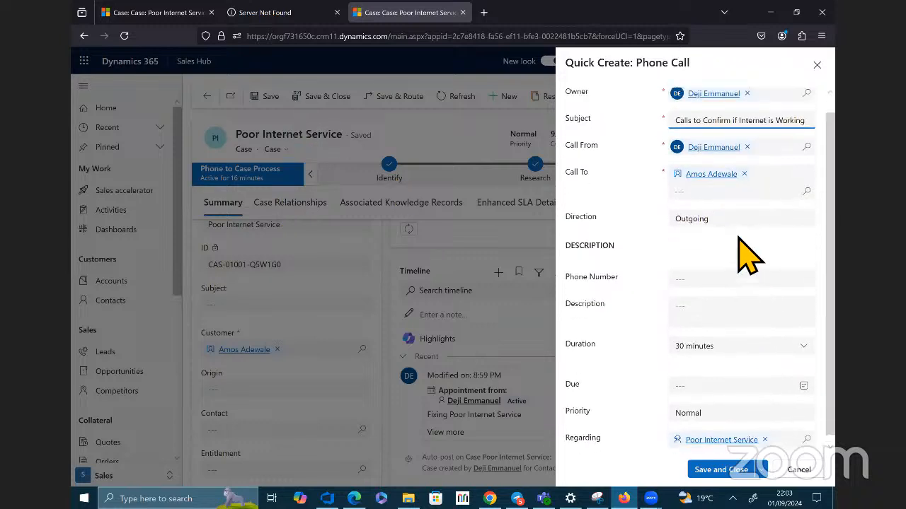
scroll(733, 338, "down", 1)
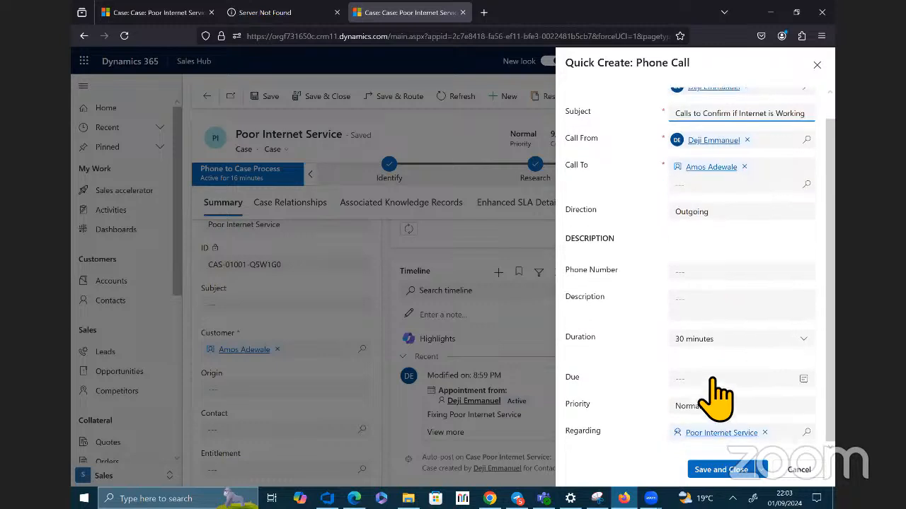
left_click(757, 379)
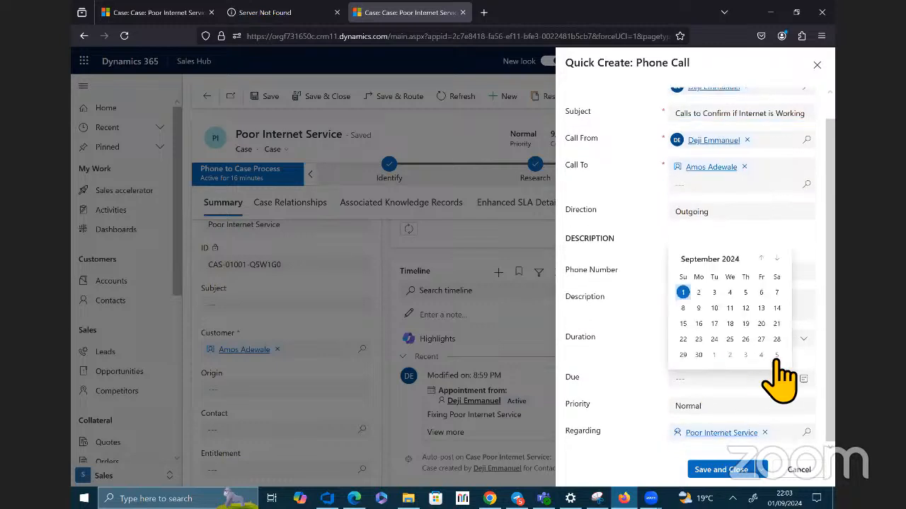
left_click(683, 308)
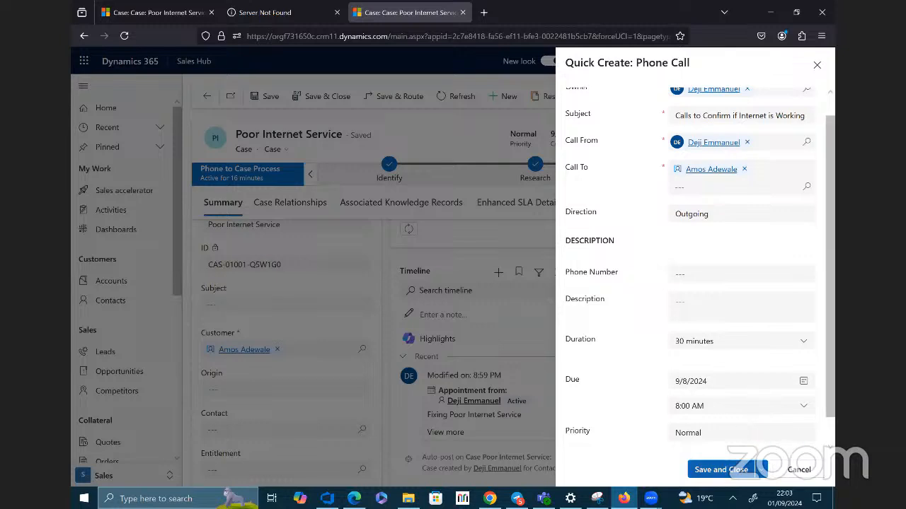
left_click(718, 469)
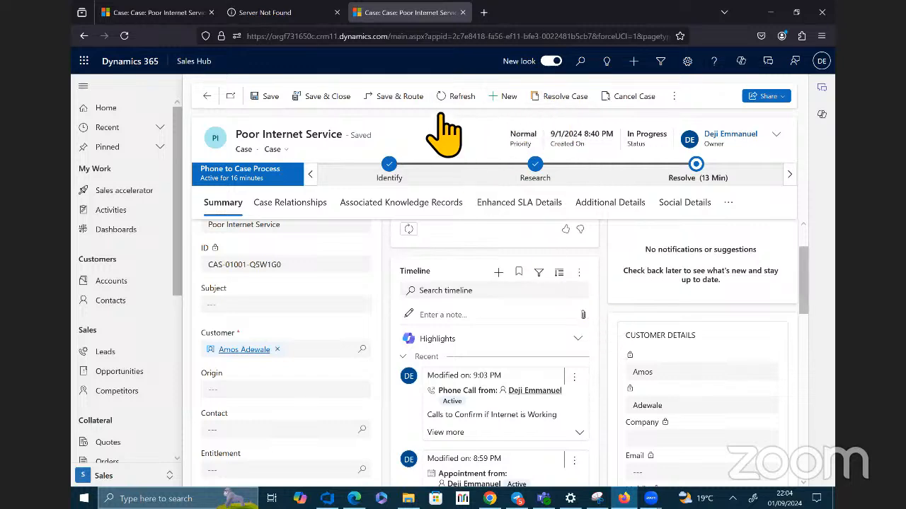
Step: Review the activity entries in the case's timeline and start a new note there
scroll(566, 333, "down", 3)
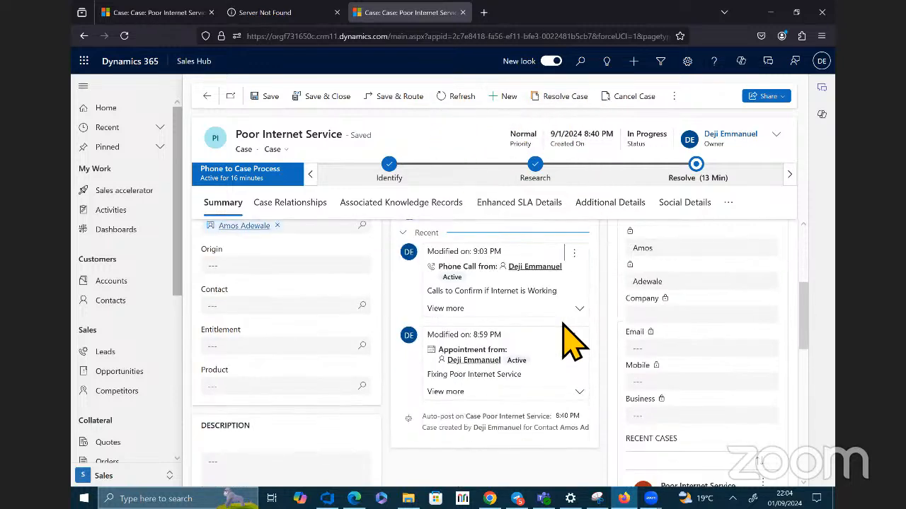
scroll(574, 311, "down", 3)
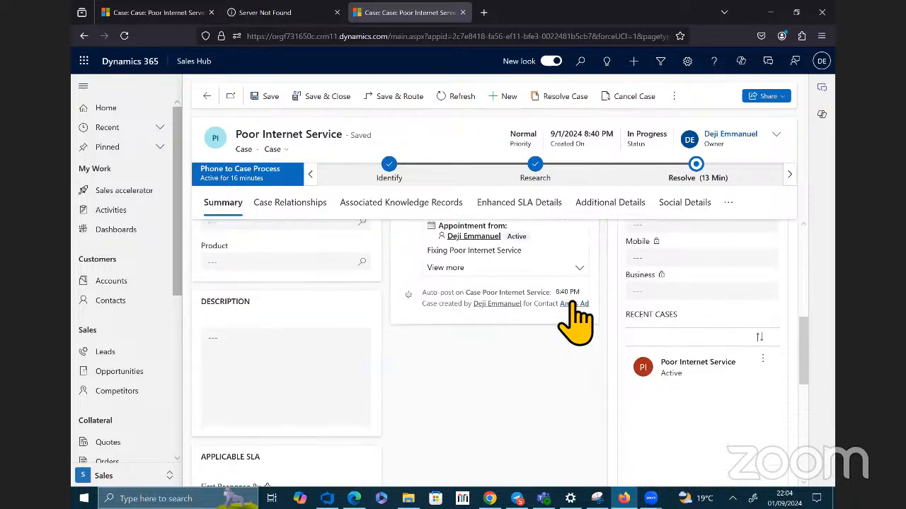
scroll(574, 311, "up", 6)
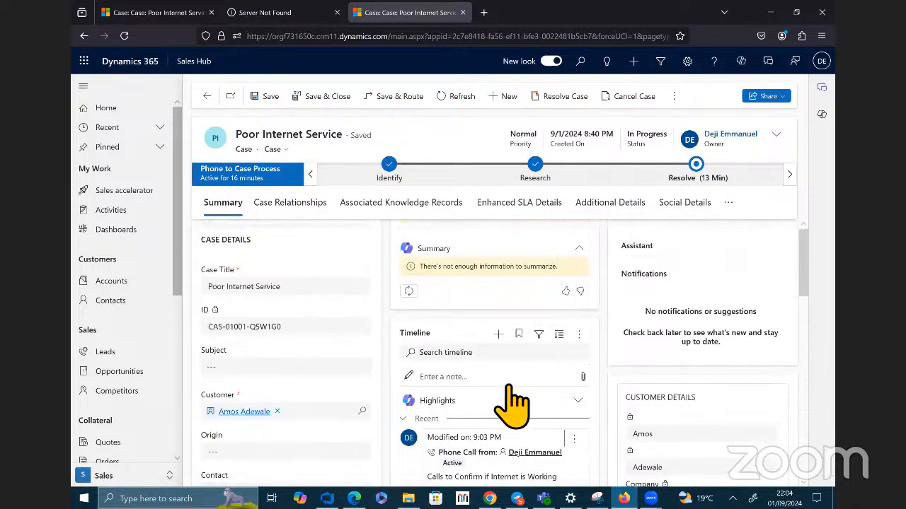
left_click(450, 380)
scroll(467, 396, "down", 1)
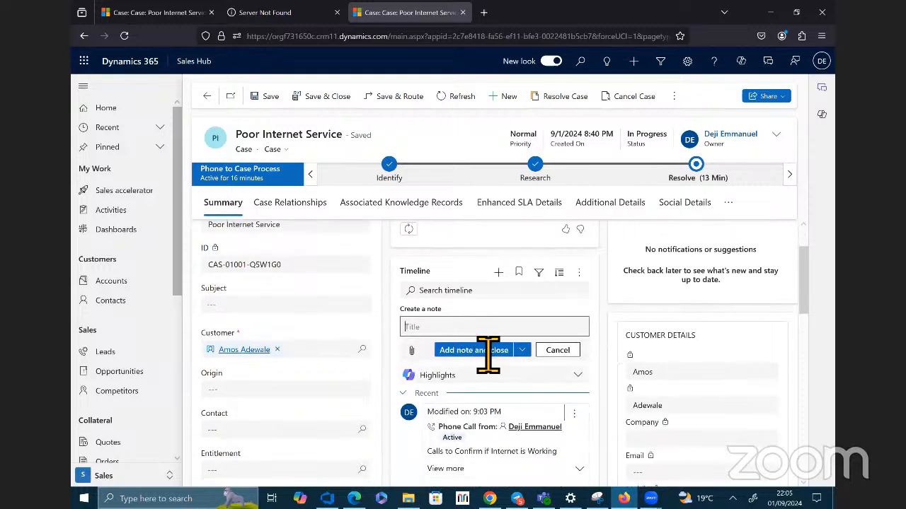
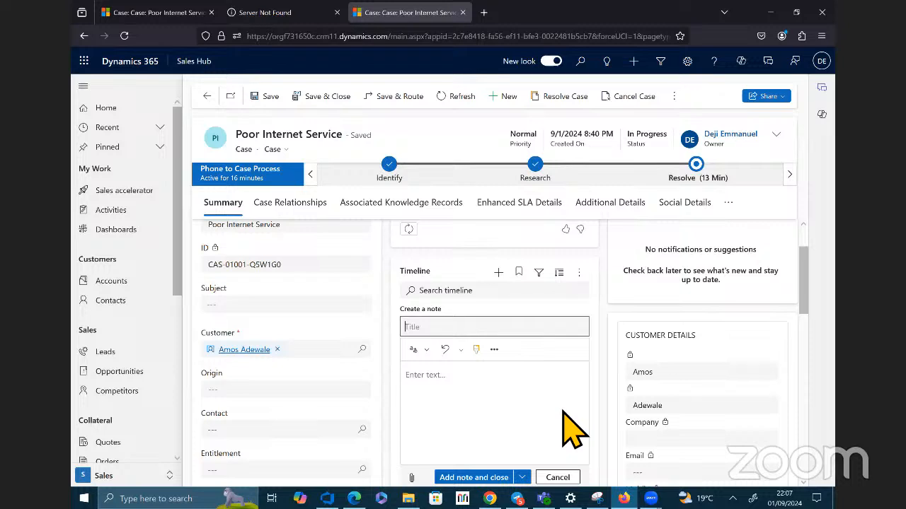
left_click(819, 388)
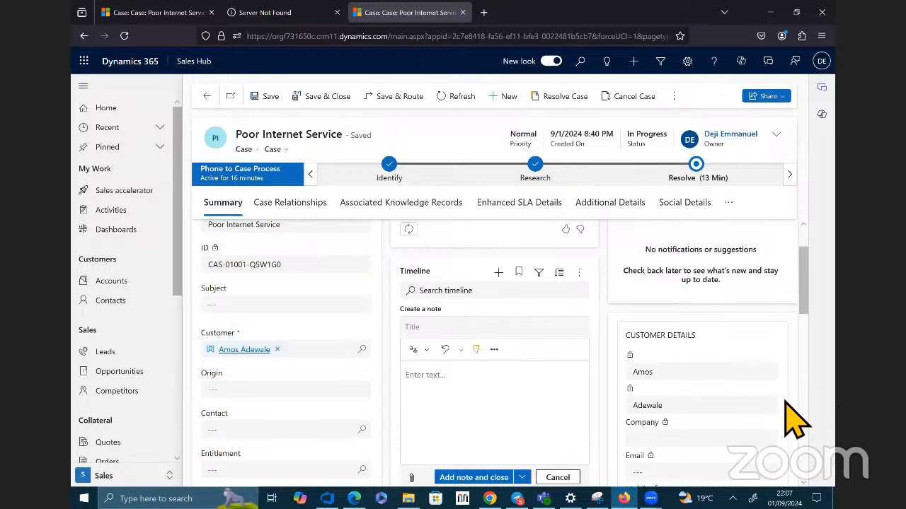